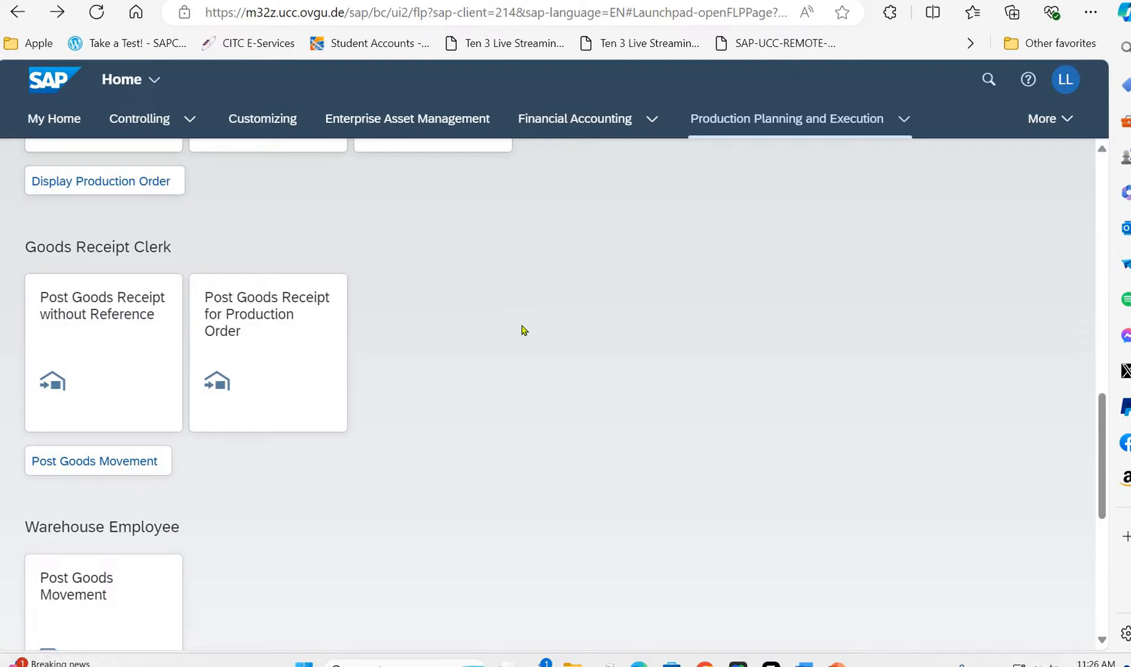
{"action": "scroll", "coordinate": [316, 459], "scroll_direction": "down", "scroll_amount": 4}
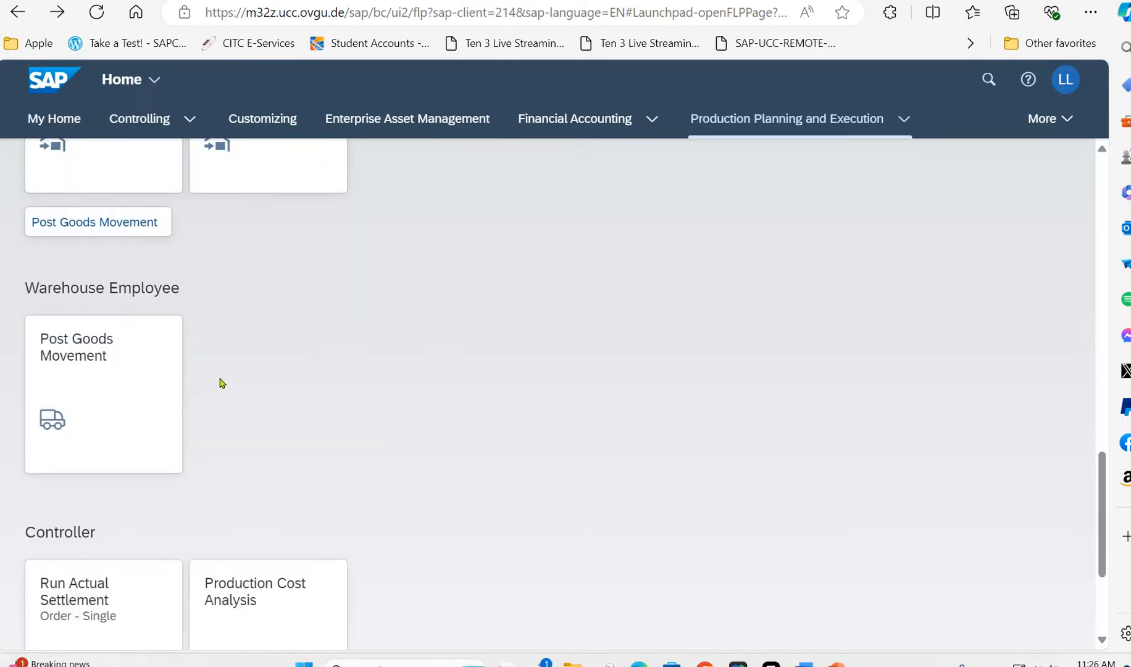
{"action": "scroll", "coordinate": [137, 386], "scroll_direction": "up", "scroll_amount": 2}
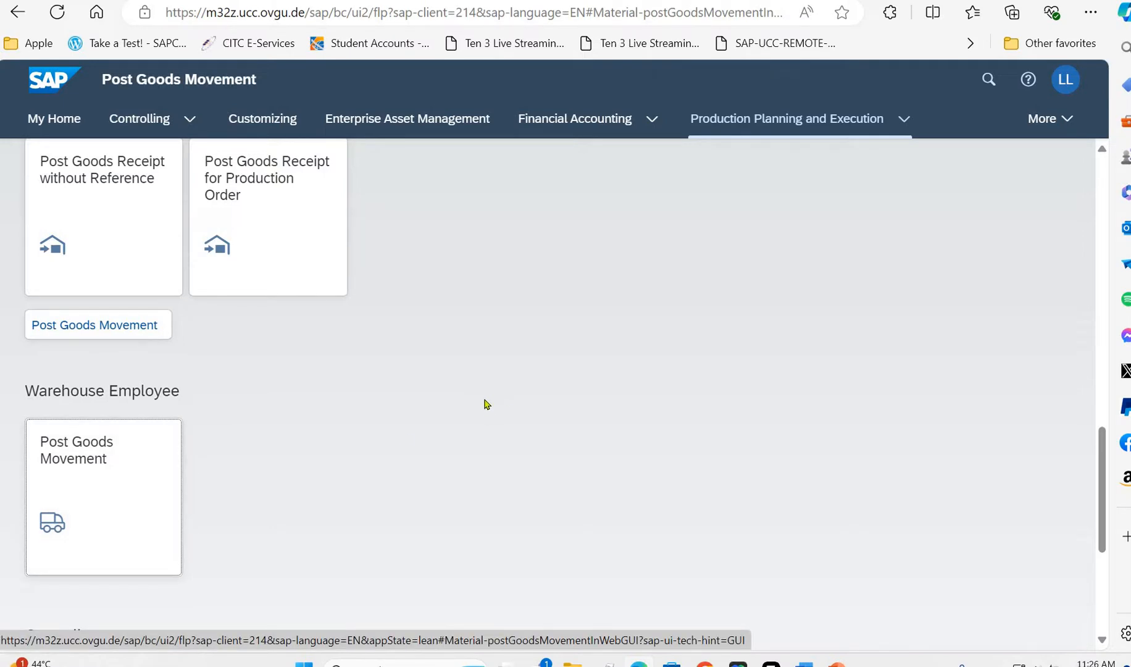
{"action": "left_click", "coordinate": [123, 479]}
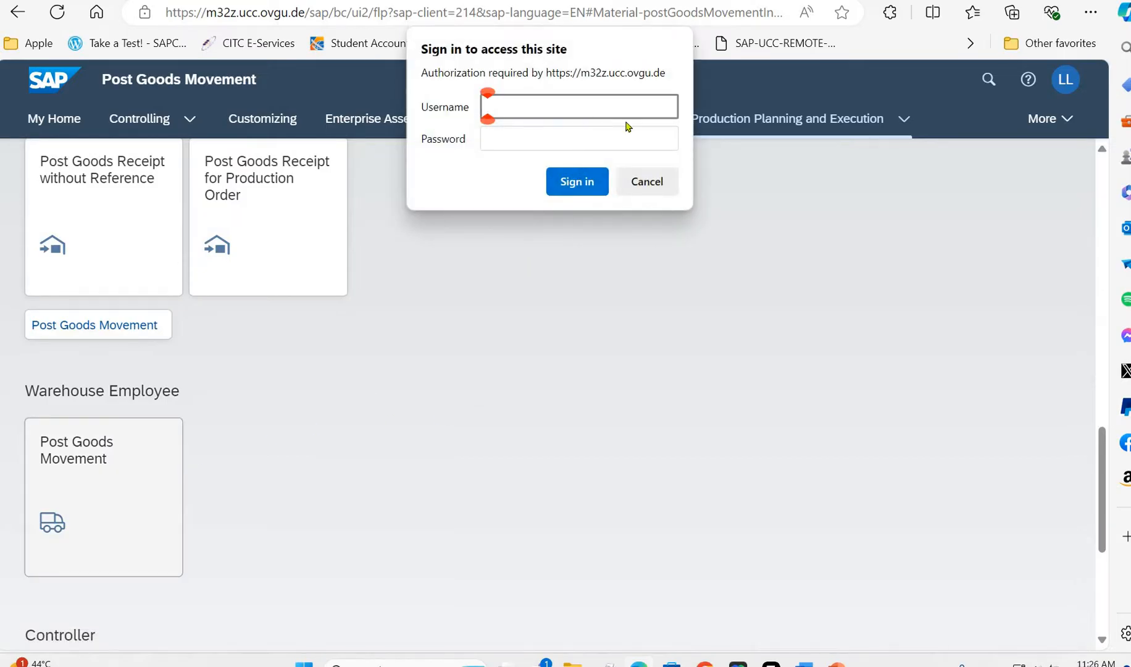
{"action": "left_click", "coordinate": [642, 179]}
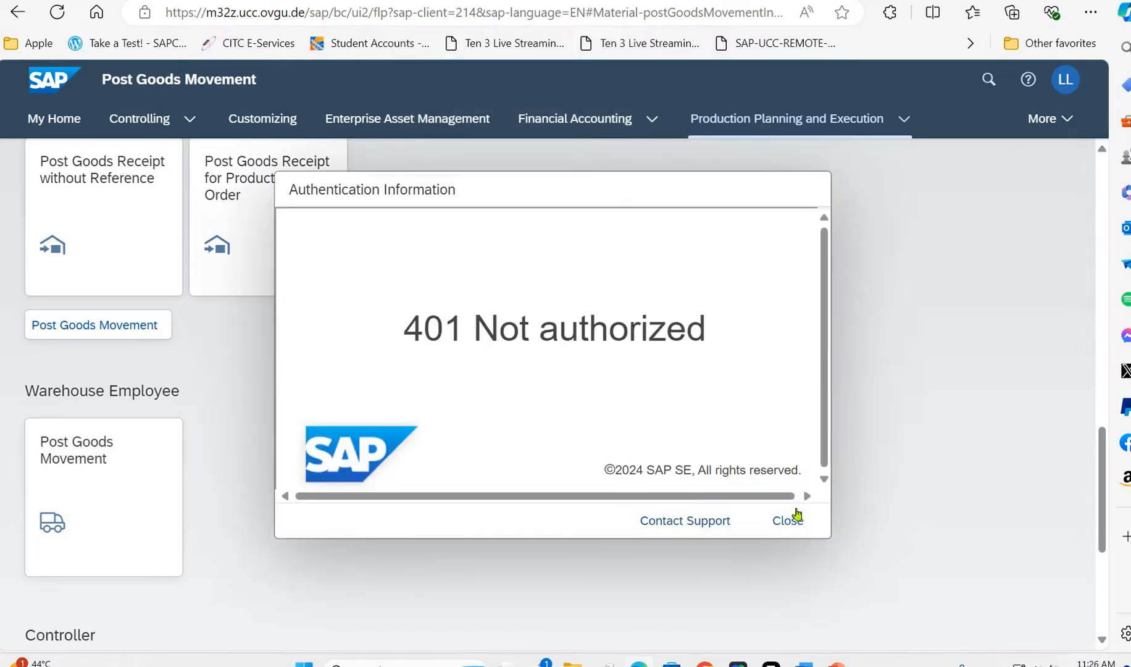
{"action": "left_click", "coordinate": [791, 521]}
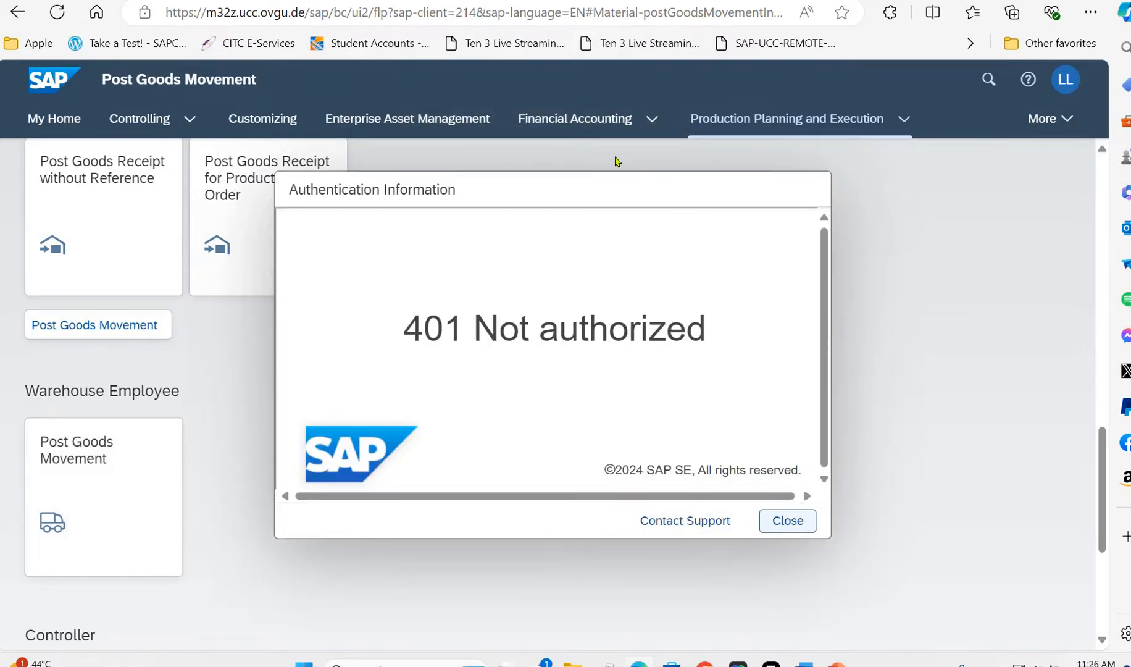
- Reload the launchpad logon page at m32z.ucc.ovgu.de/sap/bc/ui2/flp and log on to client 214
{"action": "left_click", "coordinate": [683, 13]}
{"action": "type", "text": "m32"}
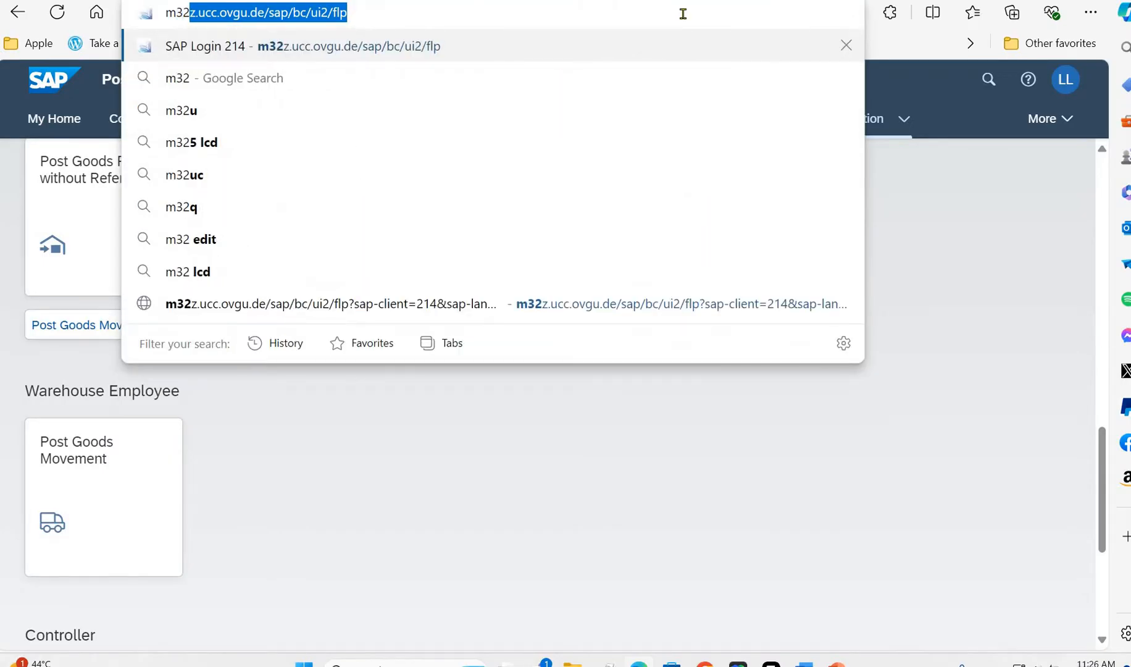
{"action": "key", "text": "Return"}
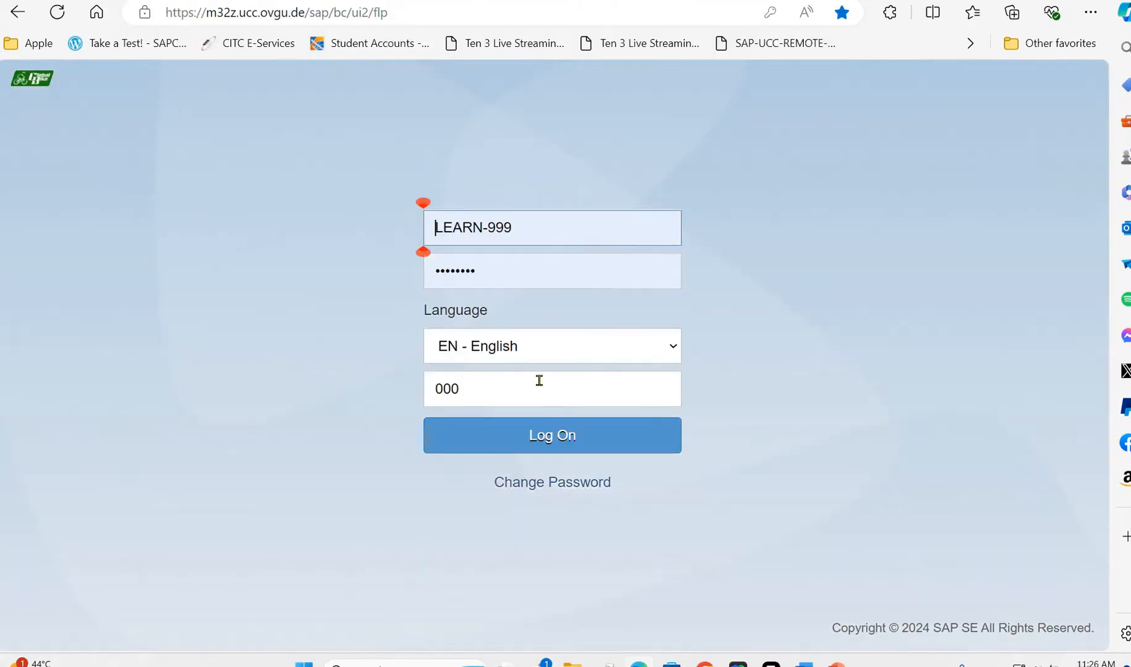
{"action": "left_click_drag", "start_coordinate": [470, 389], "coordinate": [372, 392]}
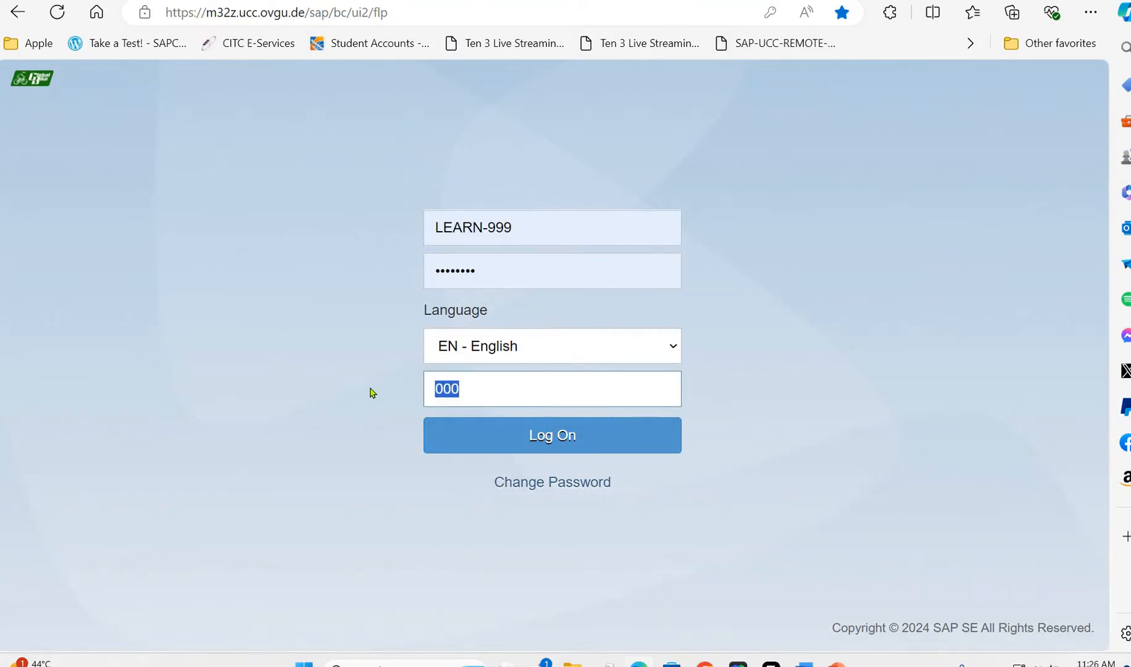
{"action": "type", "text": "214"}
{"action": "left_click", "coordinate": [467, 443]}
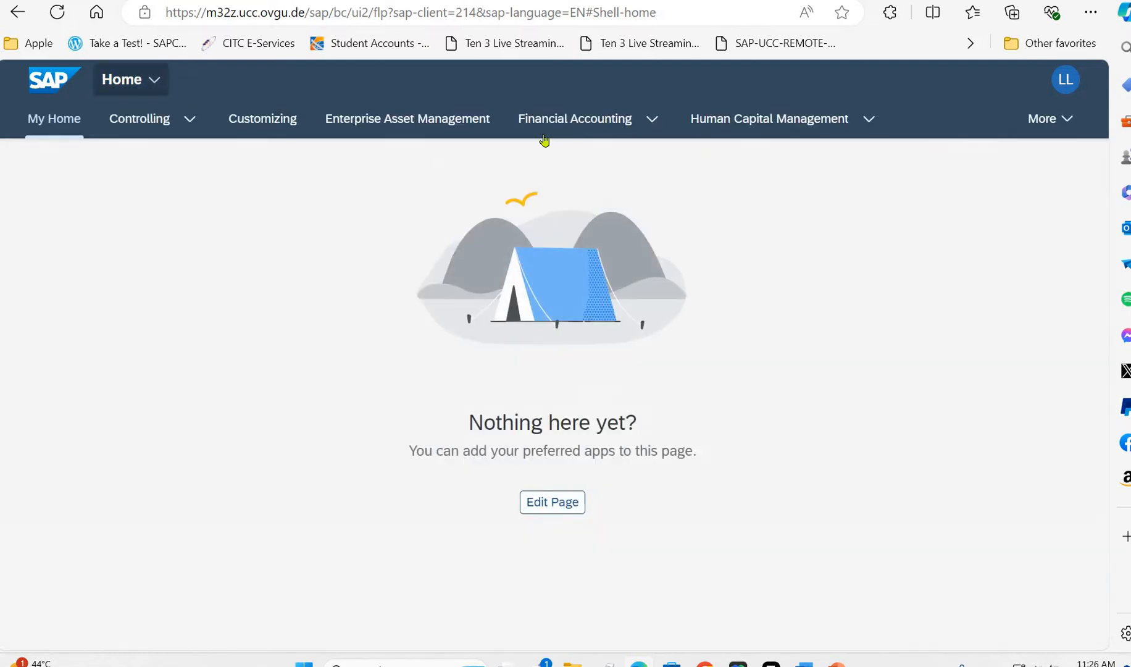
- Open the Warehouse Employee's Post Goods Movement app in the Production Planning and Execution area
{"action": "left_click", "coordinate": [1052, 118]}
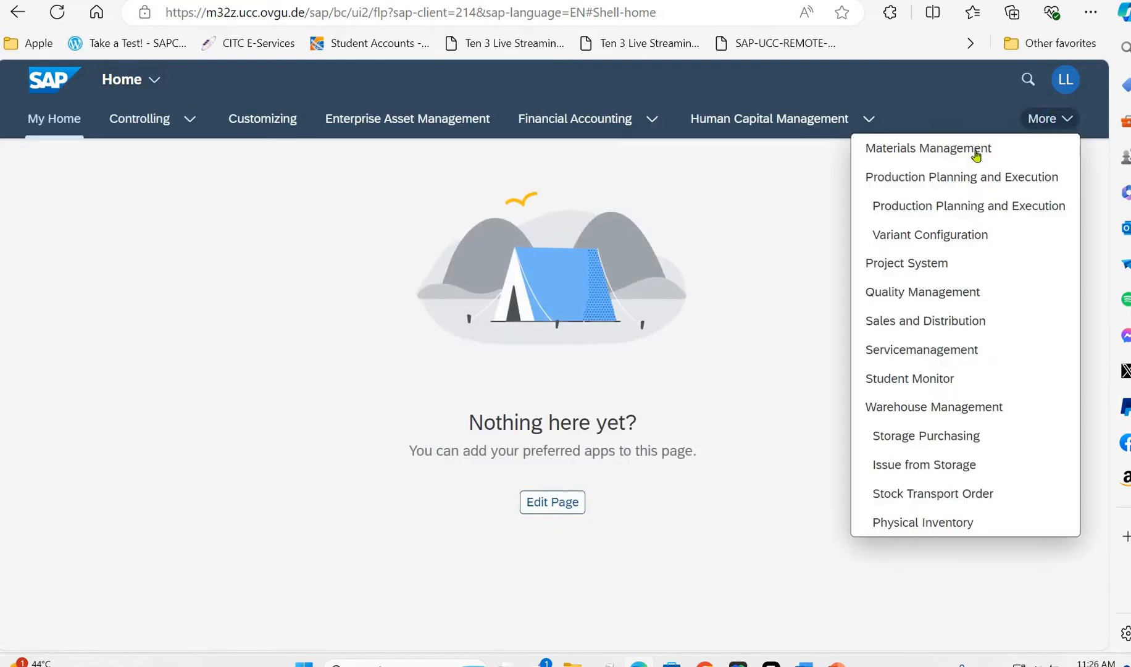
{"action": "left_click", "coordinate": [954, 178]}
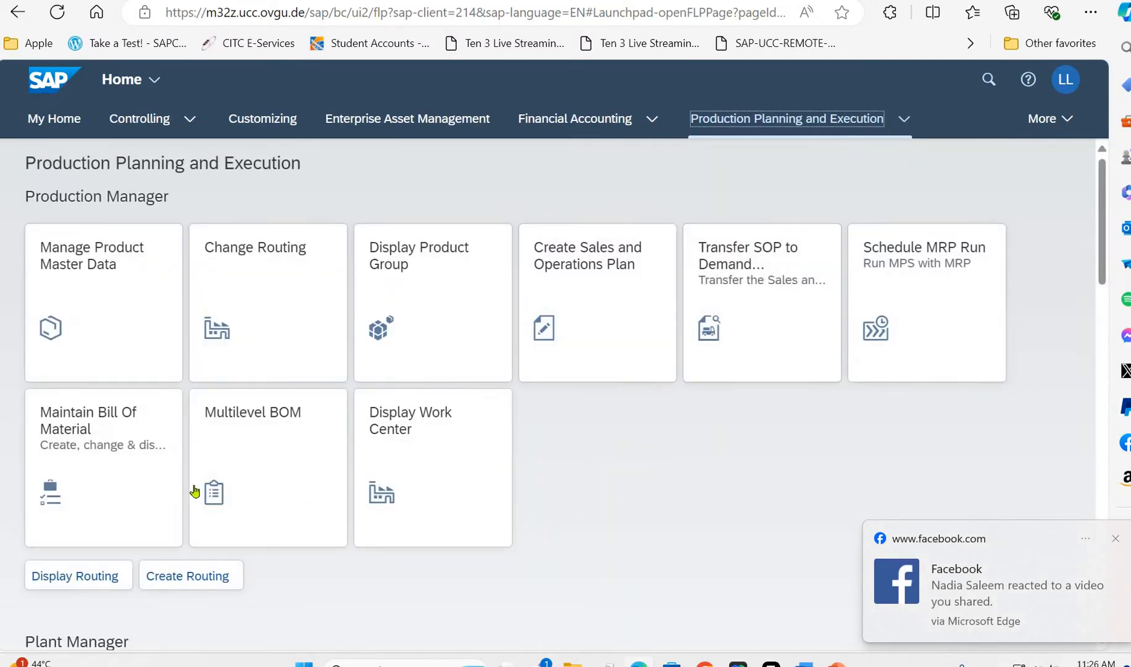
{"action": "scroll", "coordinate": [306, 385], "scroll_direction": "down", "scroll_amount": 7}
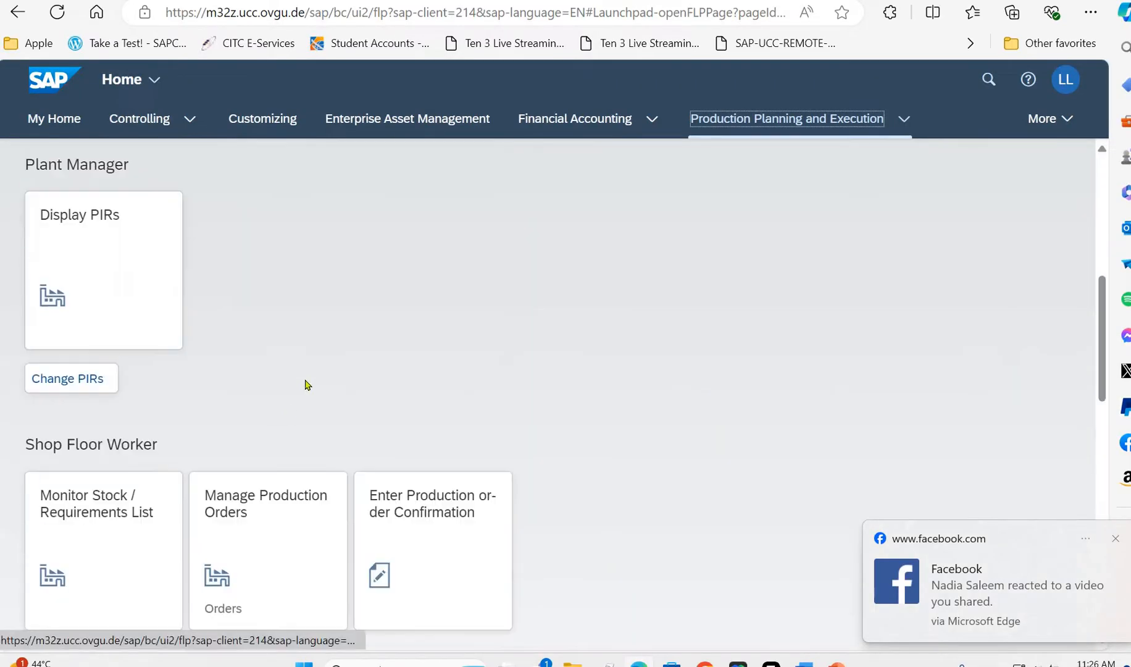
{"action": "scroll", "coordinate": [306, 381], "scroll_direction": "down", "scroll_amount": 10}
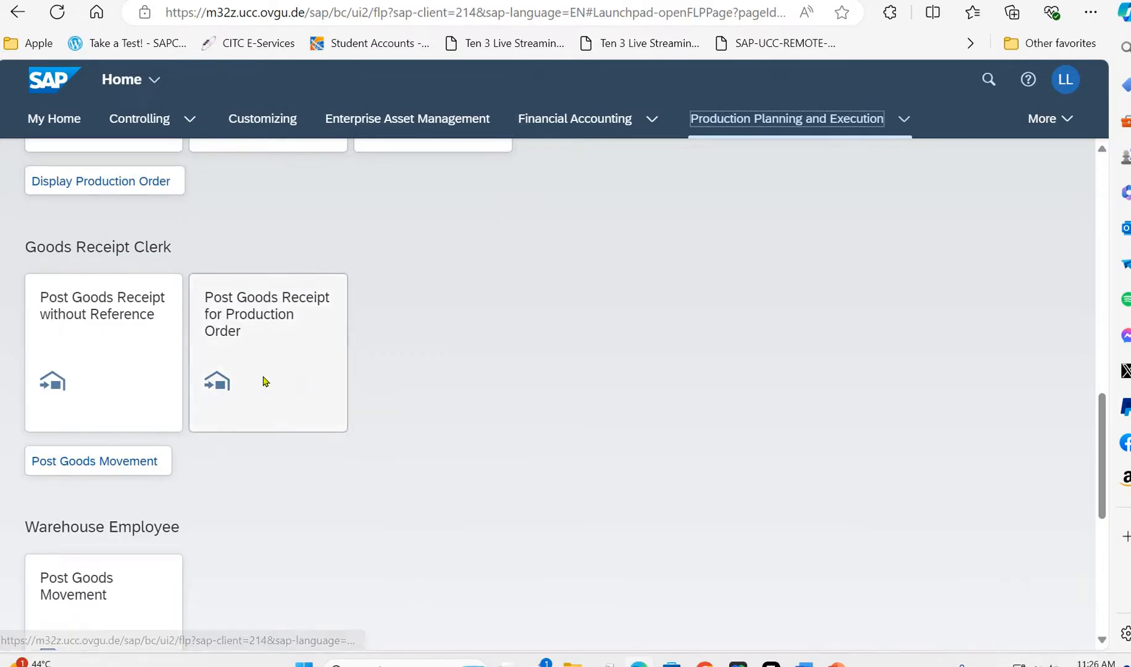
{"action": "scroll", "coordinate": [266, 381], "scroll_direction": "down", "scroll_amount": 5}
{"action": "left_click", "coordinate": [108, 395]}
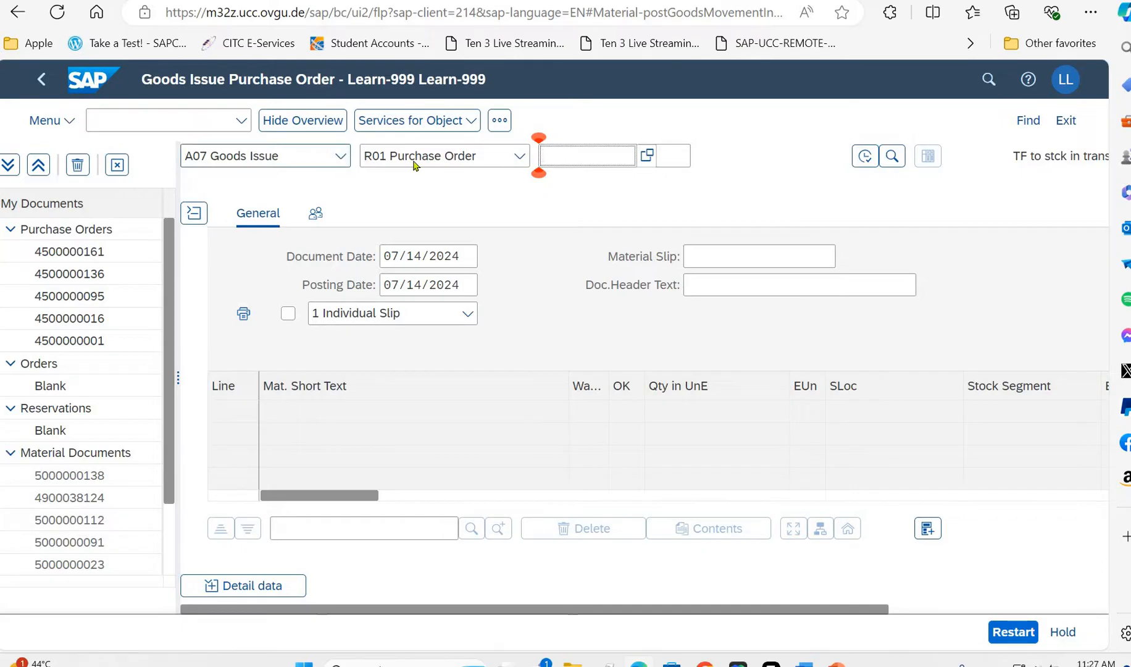
- Set the goods issue's reference document to R08 Order and enter the production order number
{"action": "left_click", "coordinate": [458, 160]}
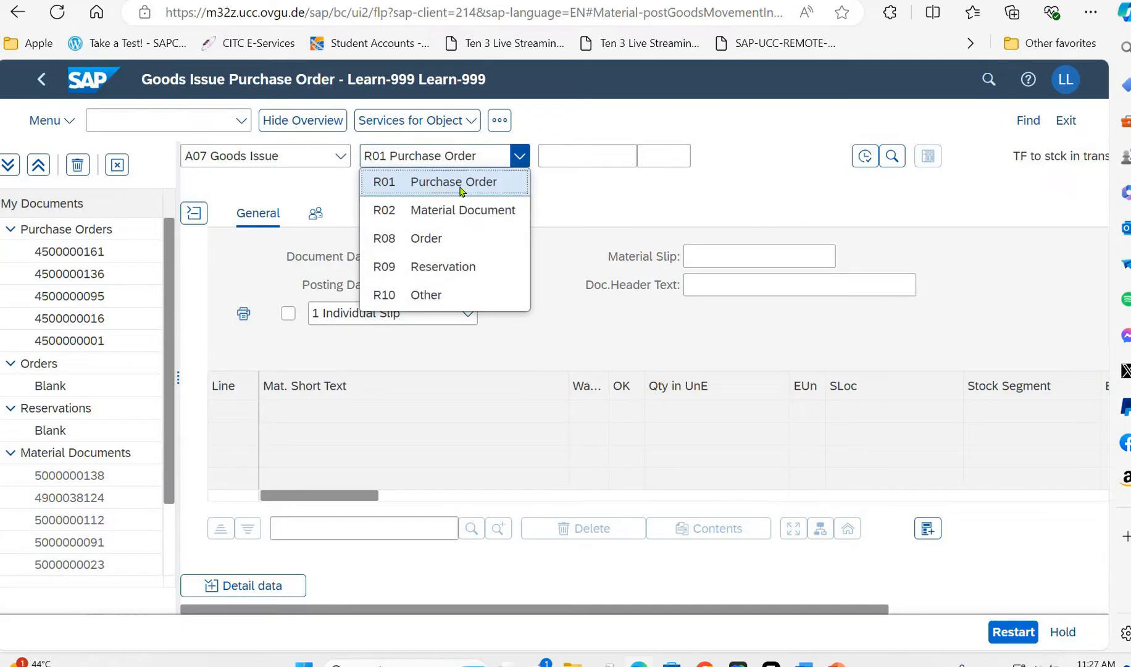
{"action": "left_click", "coordinate": [438, 238]}
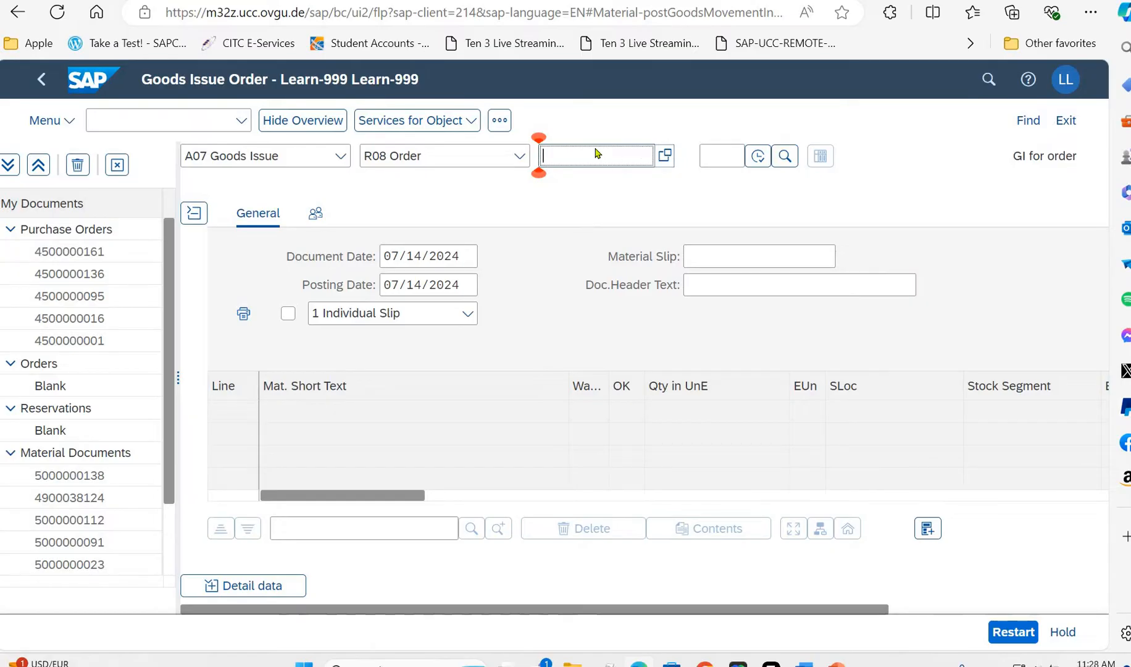
{"action": "type", "text": "1"}
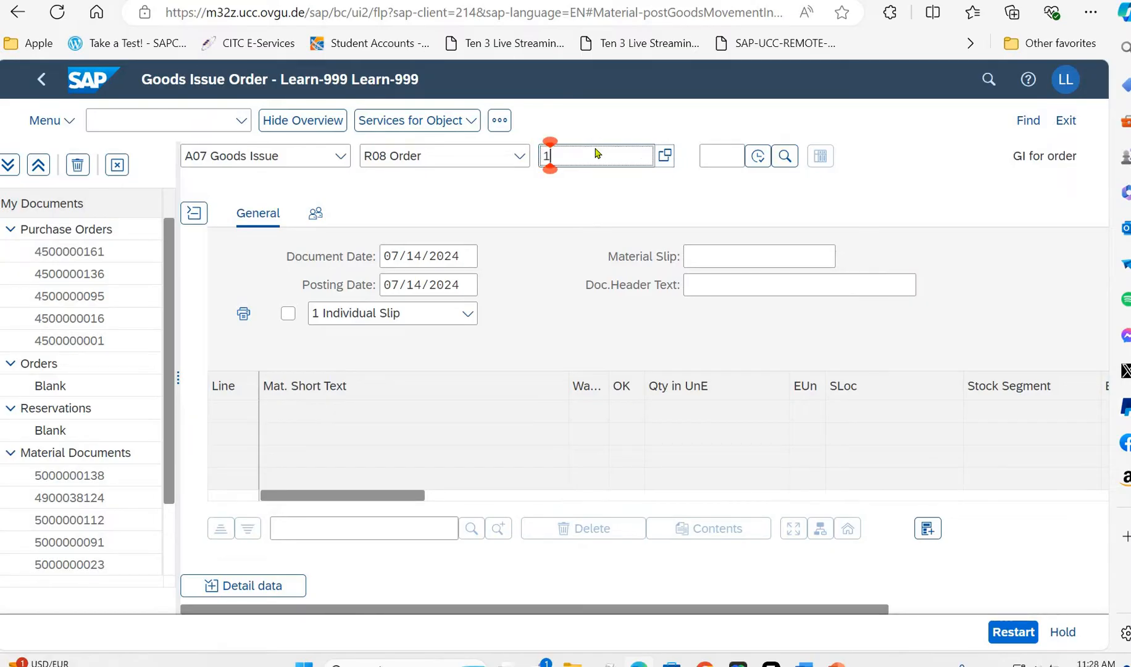
{"action": "type", "text": "000"}
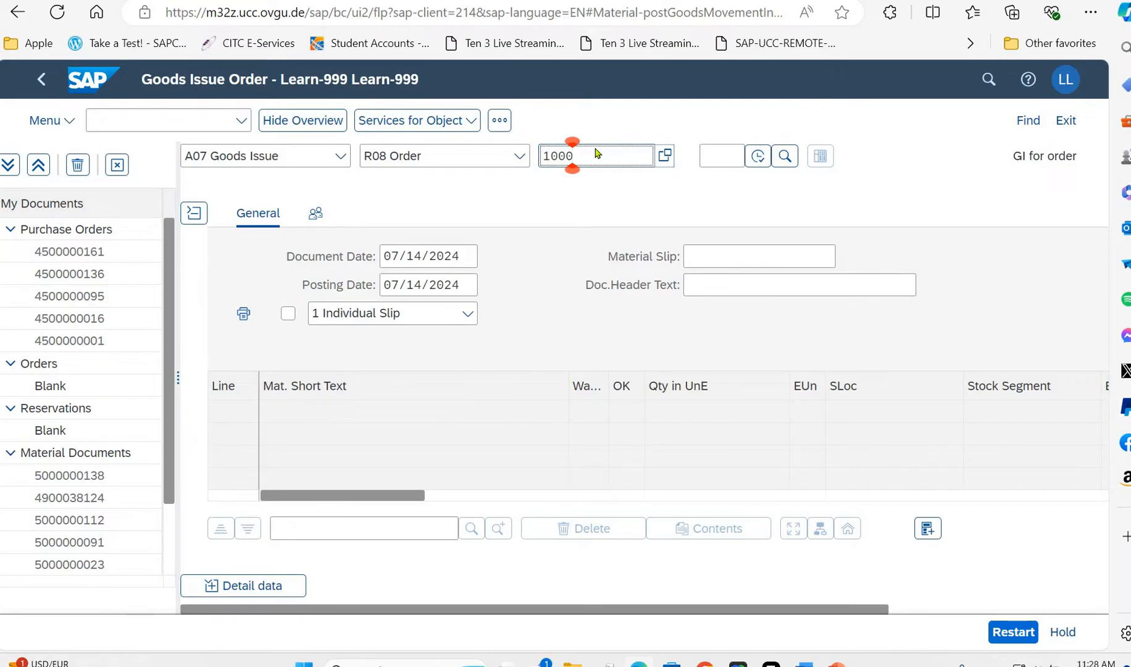
{"action": "type", "text": "0"}
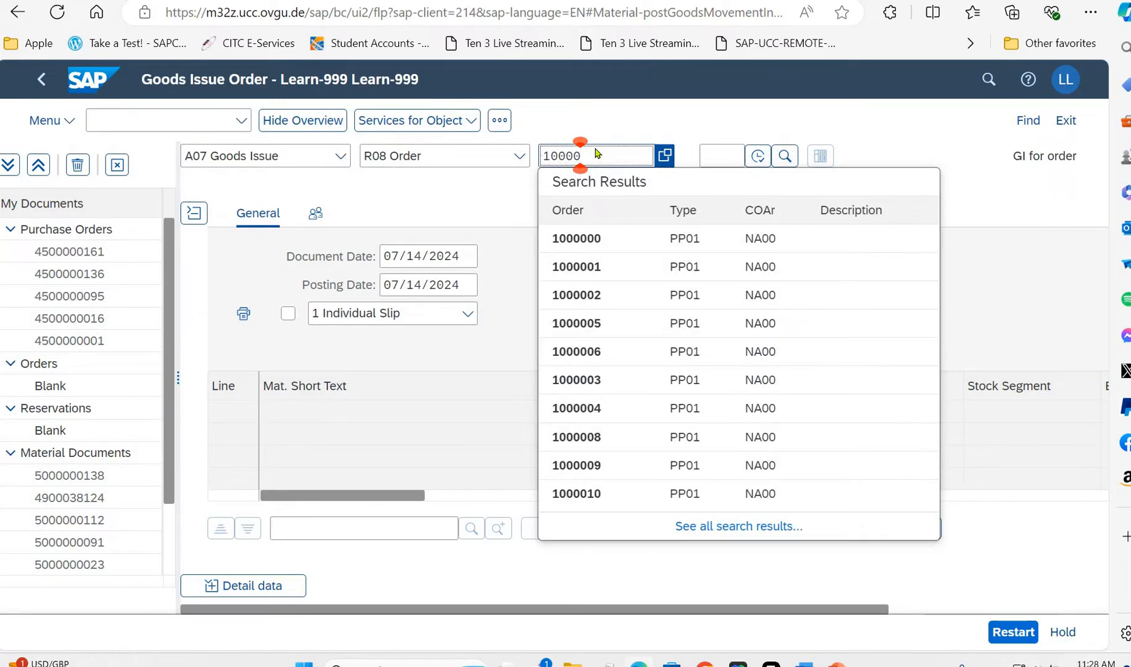
{"action": "type", "text": "20"}
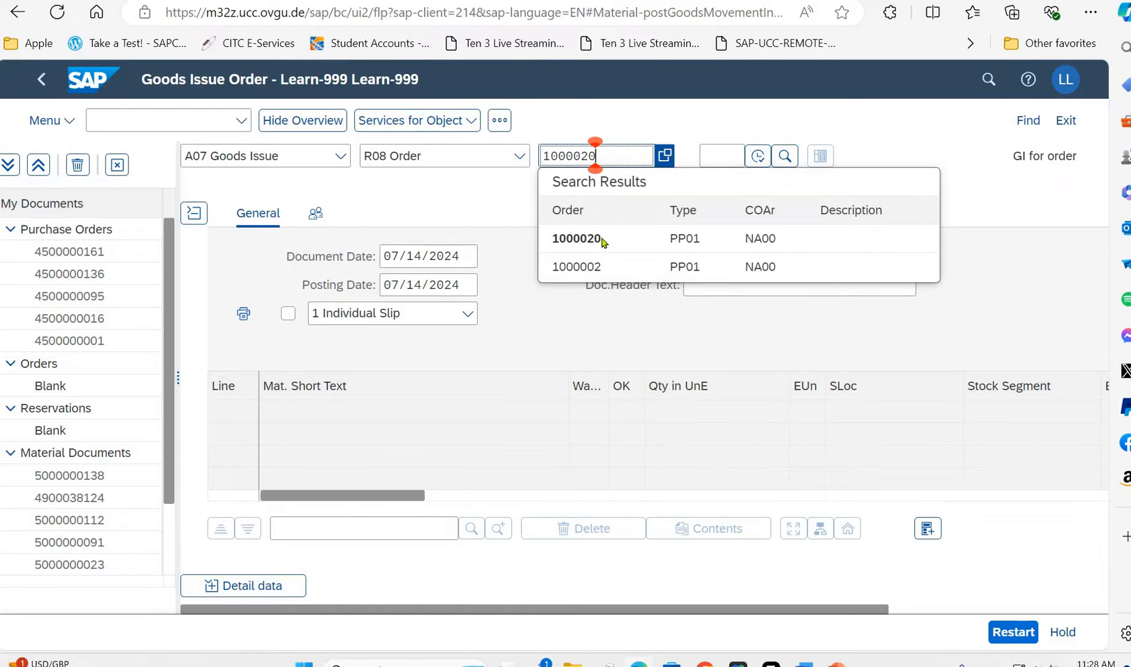
{"action": "left_click", "coordinate": [603, 245]}
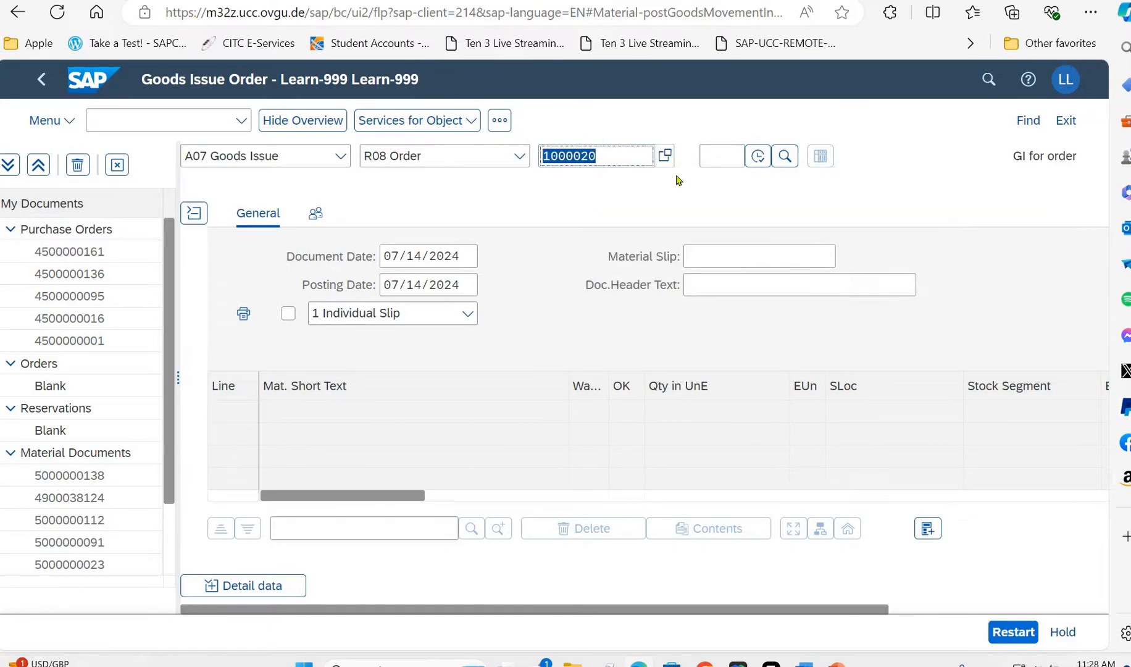
{"action": "left_click", "coordinate": [711, 159]}
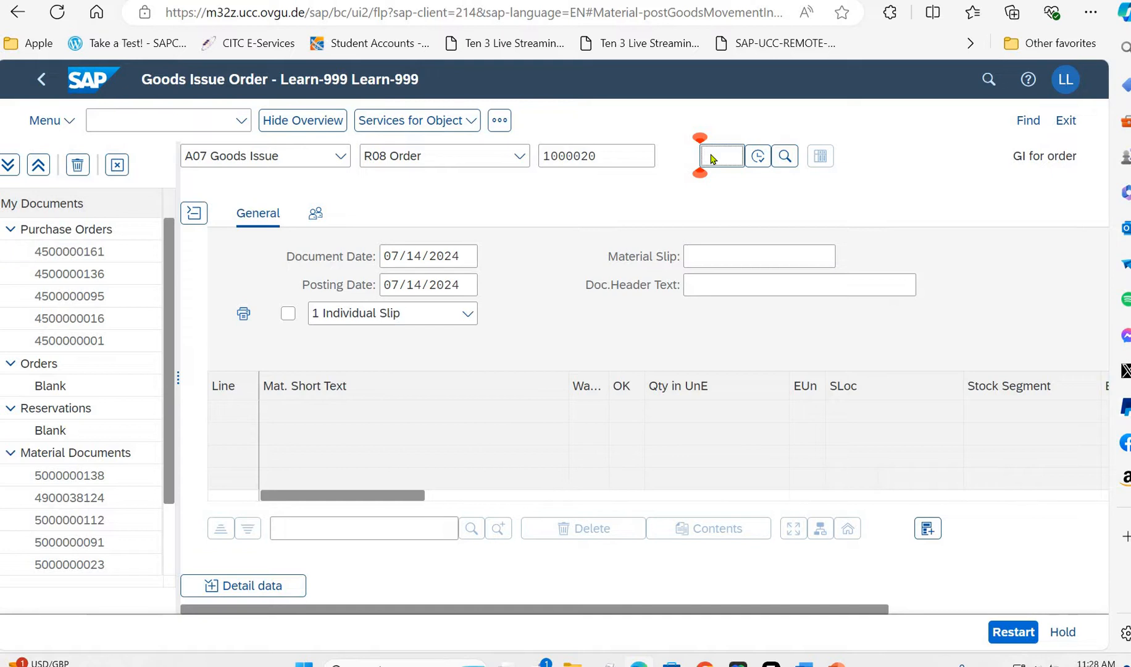
{"action": "type", "text": "261"}
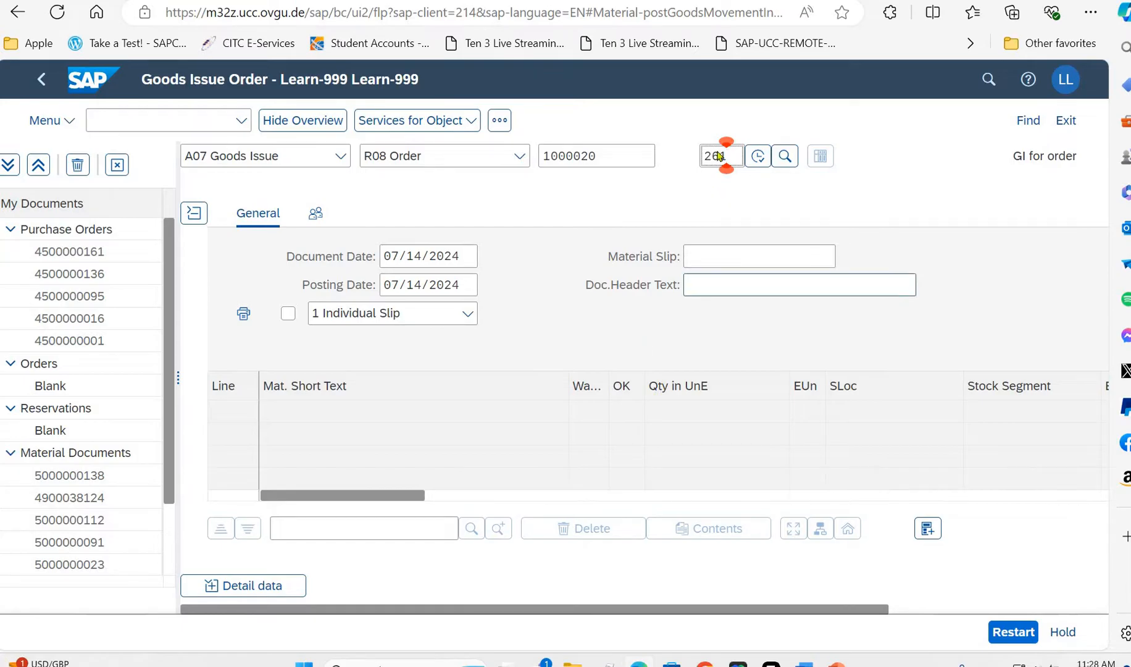
{"action": "key", "text": "BackSpace"}
{"action": "key", "text": "BackSpace"}
{"action": "key", "text": "BackSpace"}
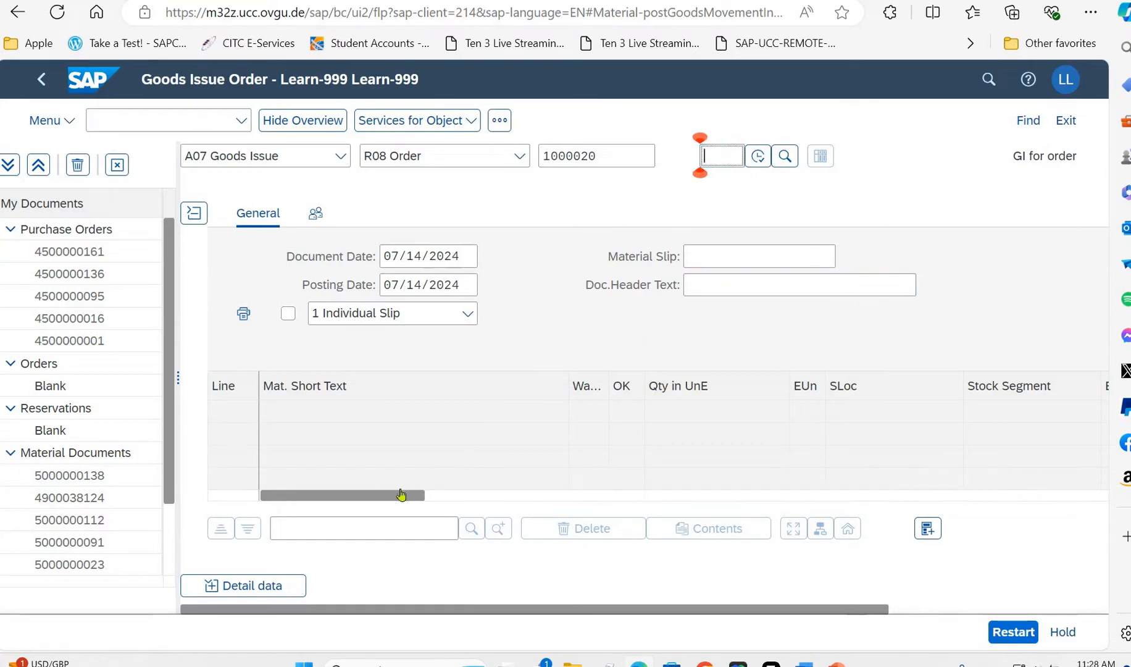
{"action": "left_click", "coordinate": [453, 497]}
{"action": "left_click_drag", "start_coordinate": [410, 496], "coordinate": [521, 503]}
{"action": "left_click_drag", "start_coordinate": [415, 608], "coordinate": [565, 618]}
- Load the production order's components and mark lines 1 to 4, Touring Frame-Red through Pedal Assembly, as OK
{"action": "left_click", "coordinate": [608, 155]}
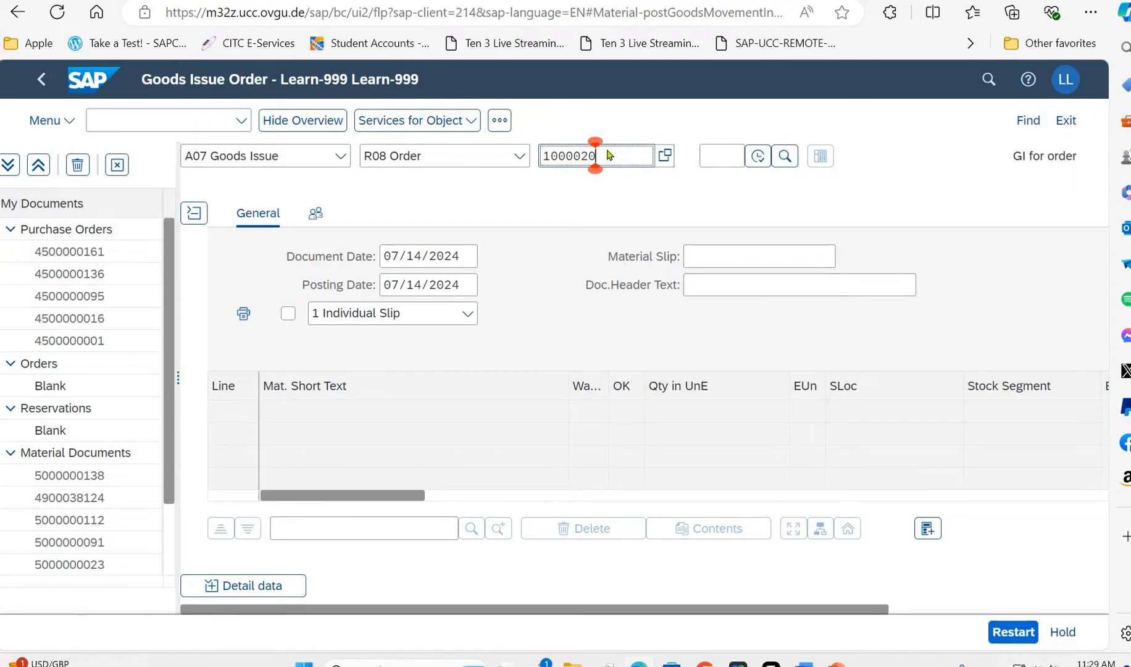
{"action": "key", "text": "Return"}
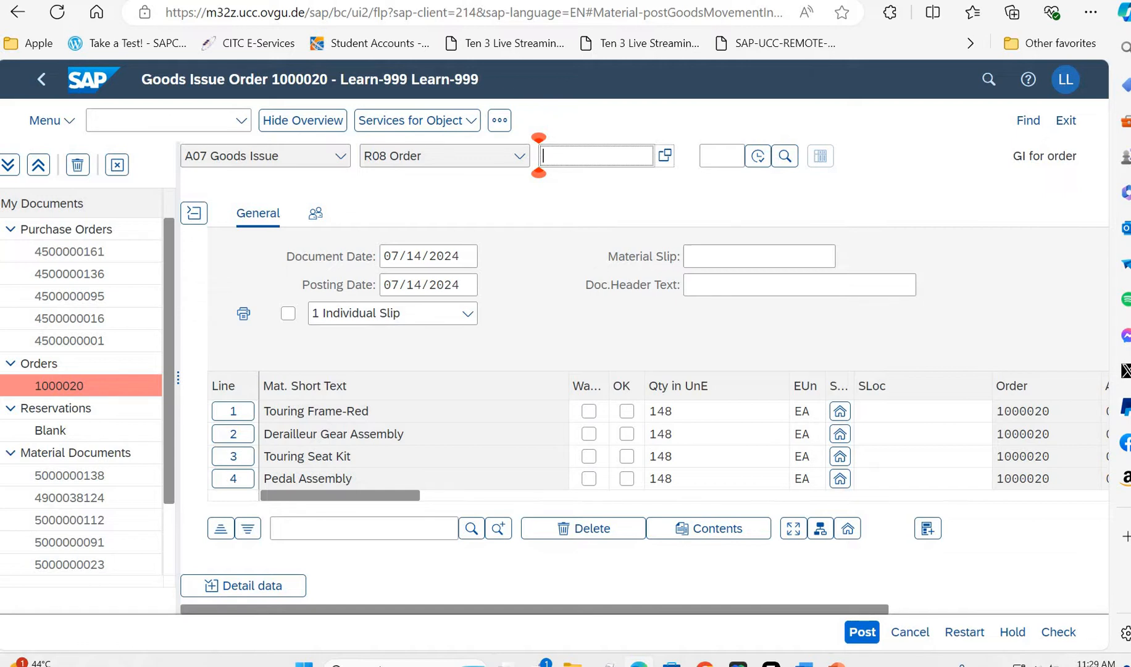
{"action": "left_click", "coordinate": [628, 411]}
{"action": "left_click", "coordinate": [628, 434]}
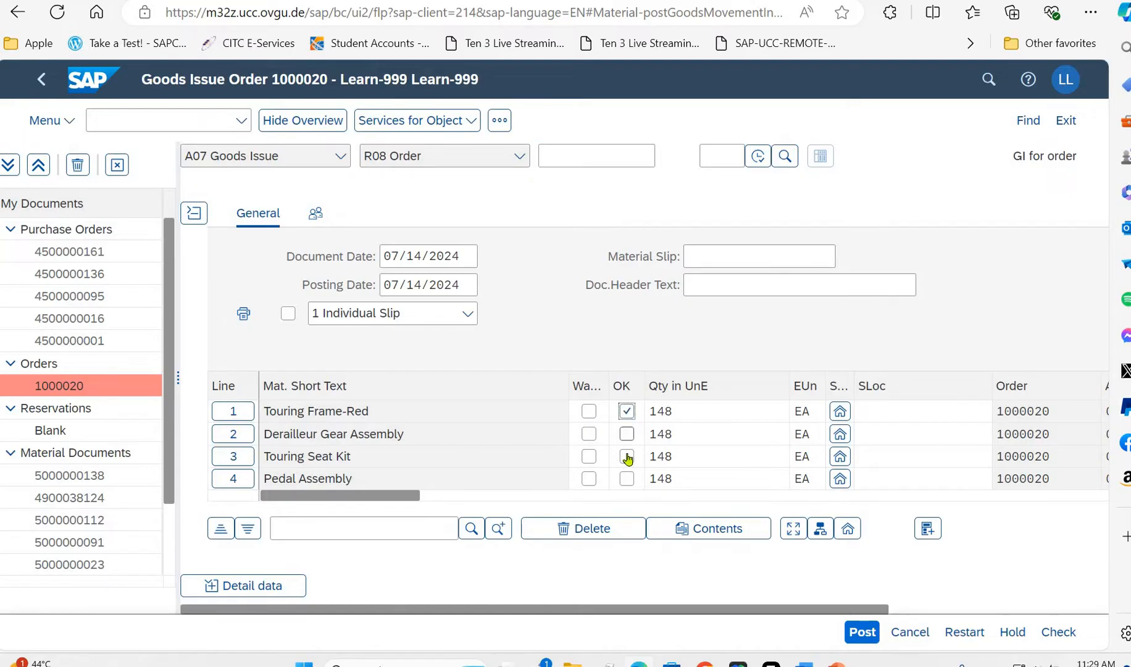
{"action": "left_click", "coordinate": [628, 457]}
{"action": "left_click", "coordinate": [627, 480]}
{"action": "left_click", "coordinate": [700, 431]}
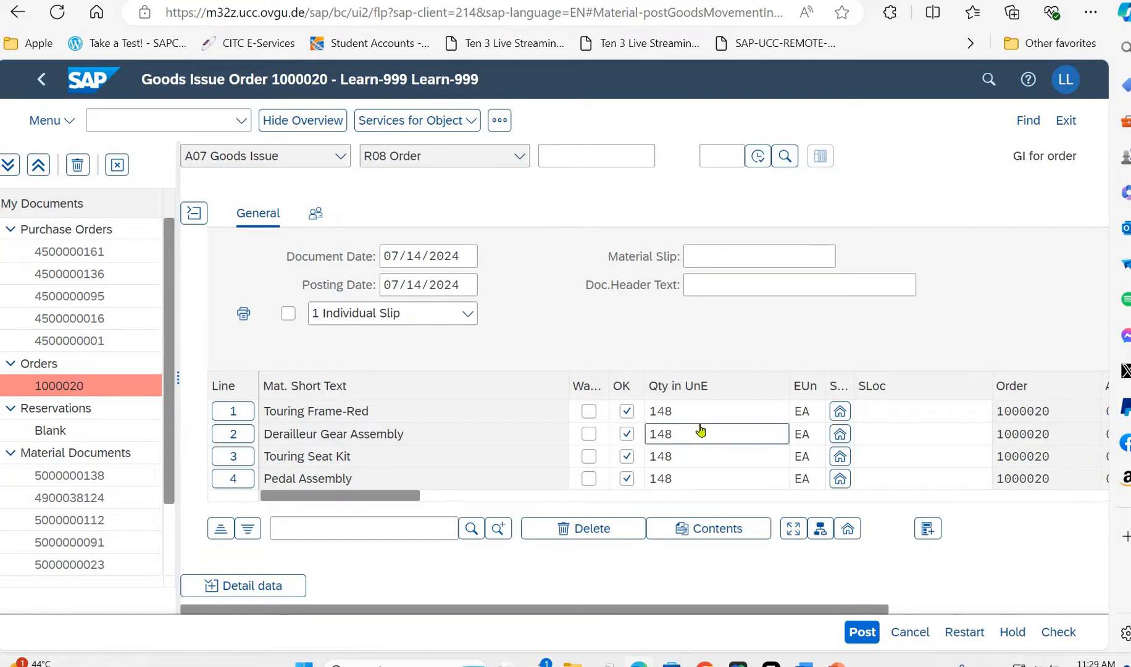
- Mark the Touring Handle Bar and Chain lines as OK in the goods issue items
{"action": "scroll", "coordinate": [701, 431], "scroll_direction": "down", "scroll_amount": 1}
{"action": "left_click", "coordinate": [626, 478]}
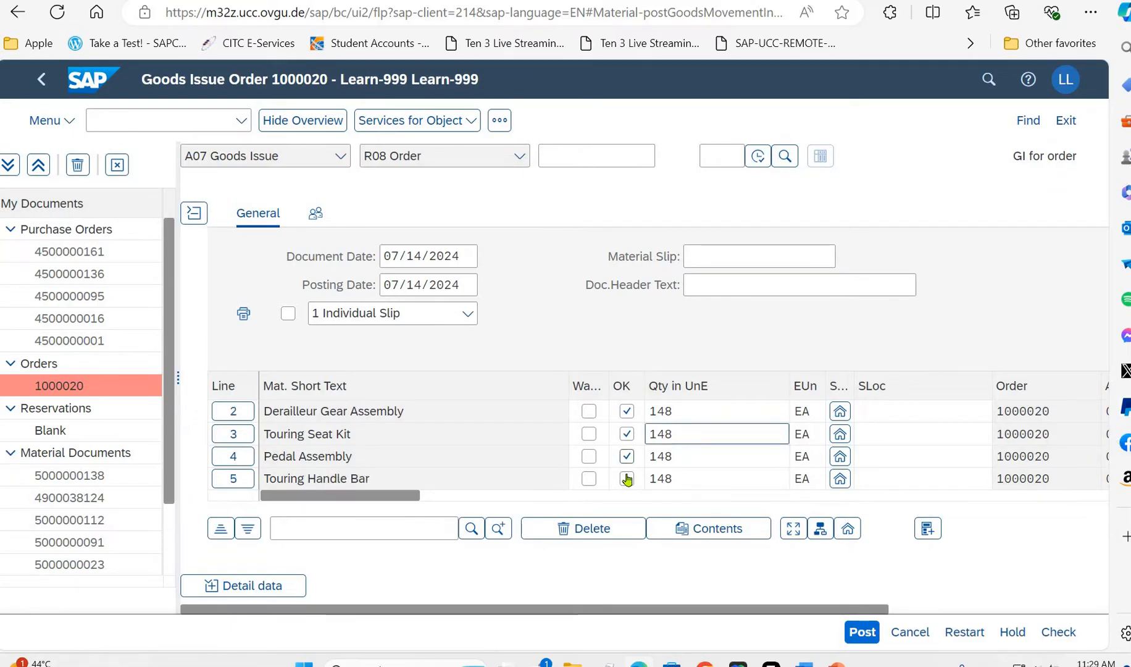
{"action": "scroll", "coordinate": [627, 478], "scroll_direction": "down", "scroll_amount": 1}
{"action": "left_click", "coordinate": [627, 478]}
{"action": "left_click", "coordinate": [626, 457]}
{"action": "left_click", "coordinate": [688, 437]}
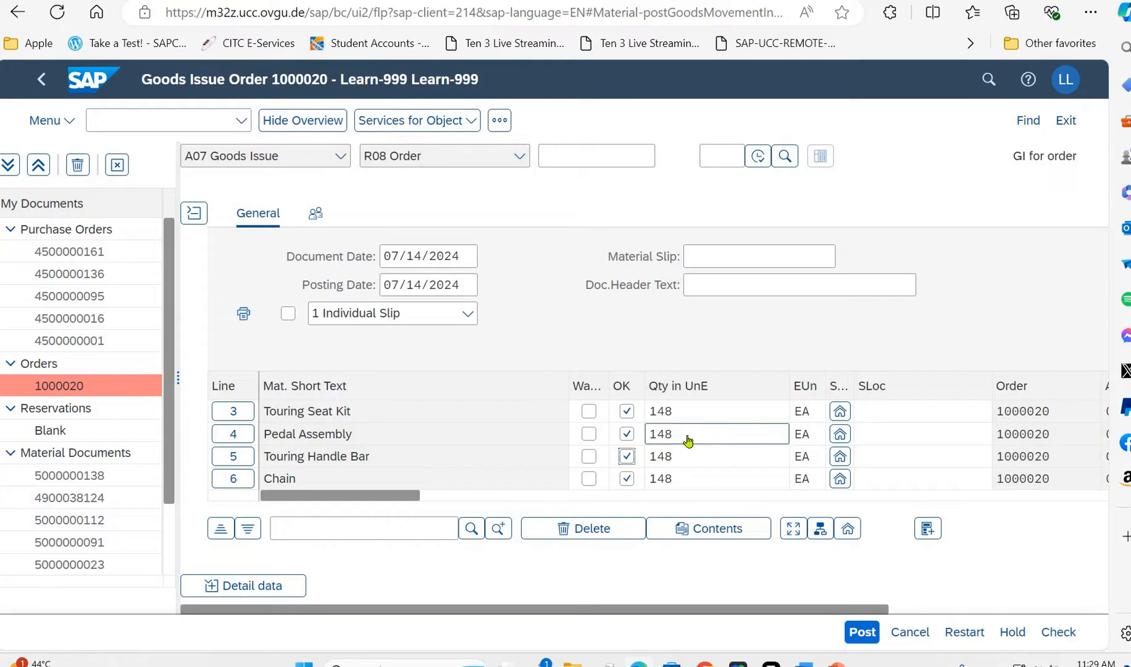
- Mark the Touring Aluminum Wheel Assembly line as OK in the goods issue items
{"action": "scroll", "coordinate": [688, 440], "scroll_direction": "down", "scroll_amount": 1}
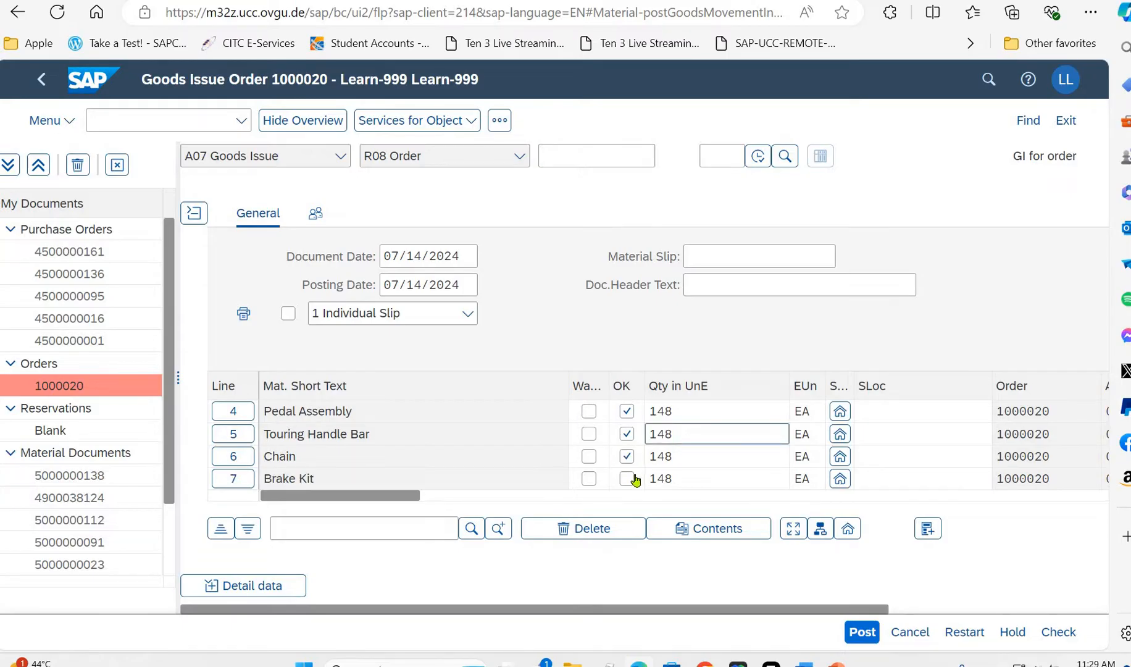
{"action": "left_click", "coordinate": [627, 479]}
{"action": "scroll", "coordinate": [627, 476], "scroll_direction": "down", "scroll_amount": 4}
{"action": "left_click", "coordinate": [627, 412]}
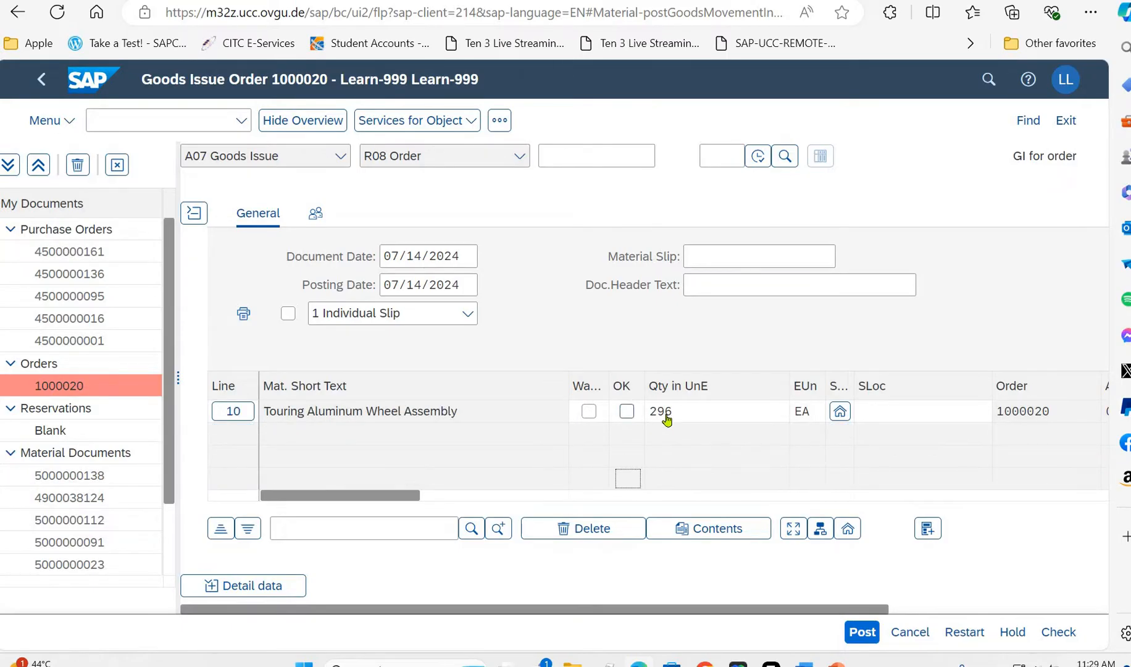
{"action": "left_click", "coordinate": [669, 418]}
{"action": "left_click", "coordinate": [731, 428]}
- Mark the Chain and Brake Kit lines as OK again
{"action": "scroll", "coordinate": [679, 435], "scroll_direction": "up", "scroll_amount": 2}
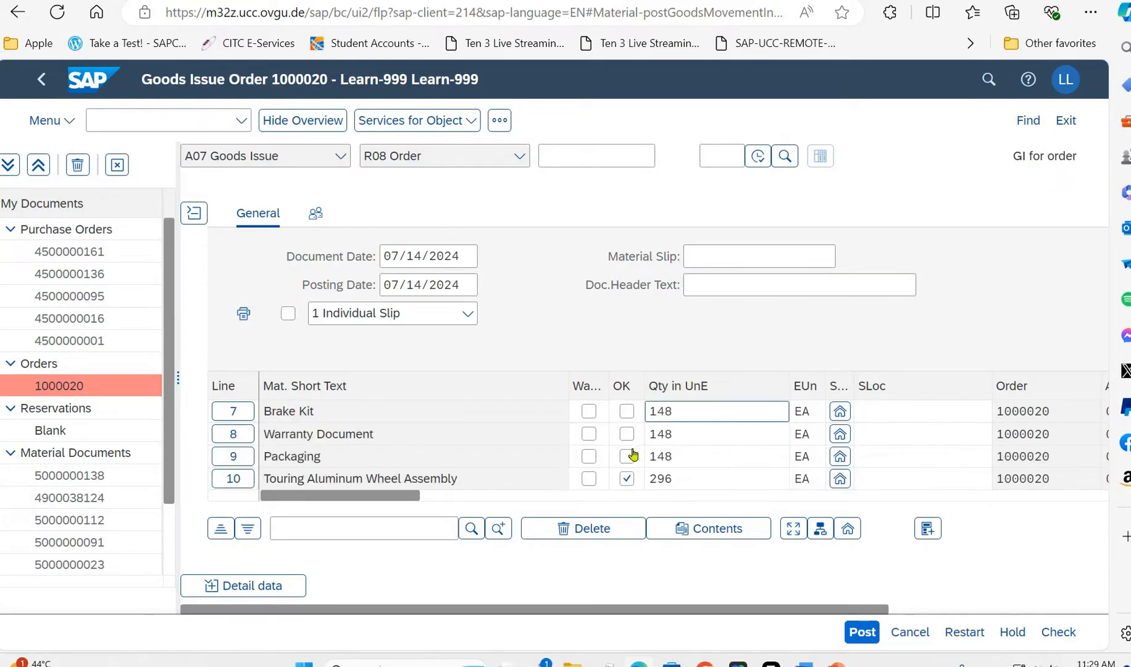
{"action": "scroll", "coordinate": [631, 458], "scroll_direction": "up", "scroll_amount": 2}
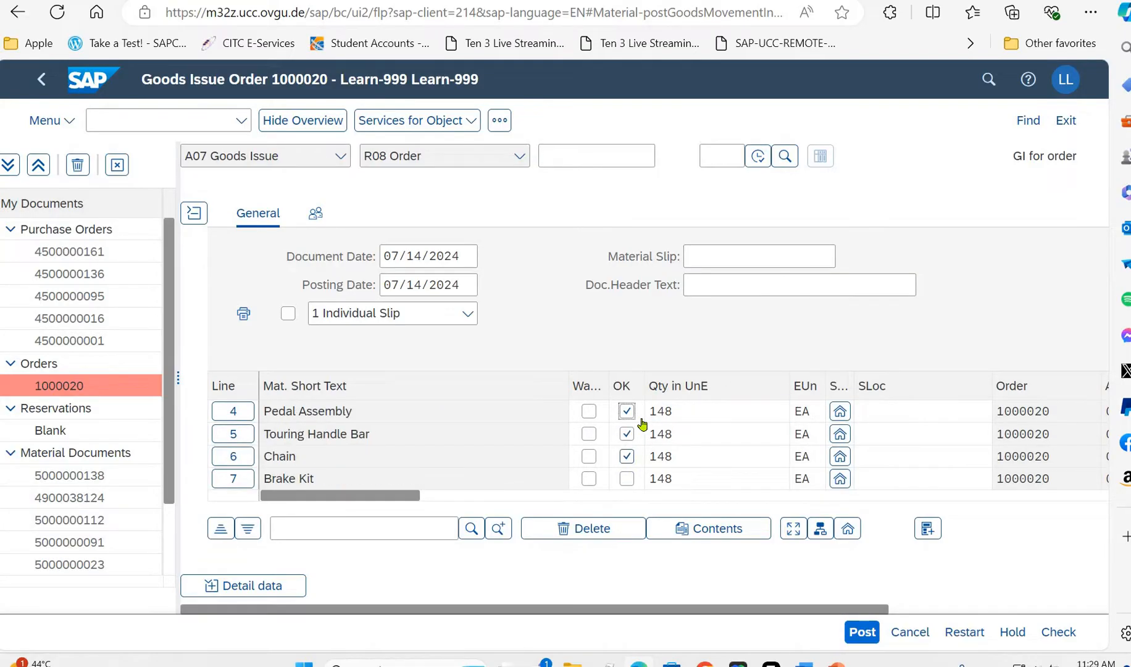
{"action": "left_click", "coordinate": [624, 462]}
{"action": "left_click", "coordinate": [626, 479]}
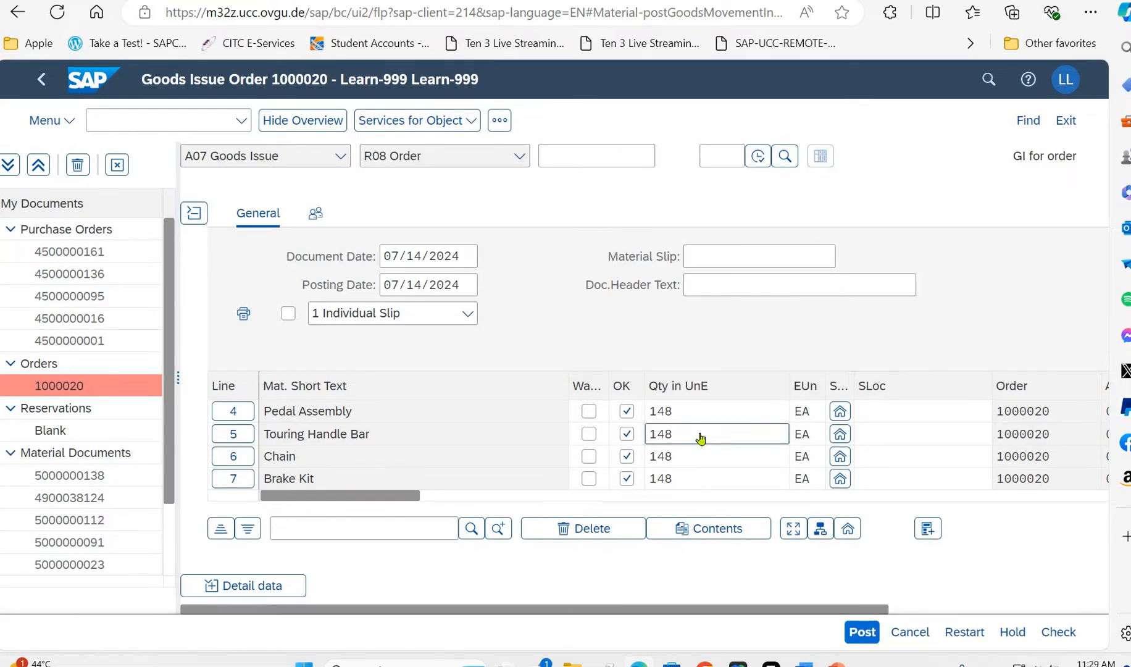
- Try to post the goods issue and close the message log
{"action": "scroll", "coordinate": [702, 441], "scroll_direction": "down", "scroll_amount": 3}
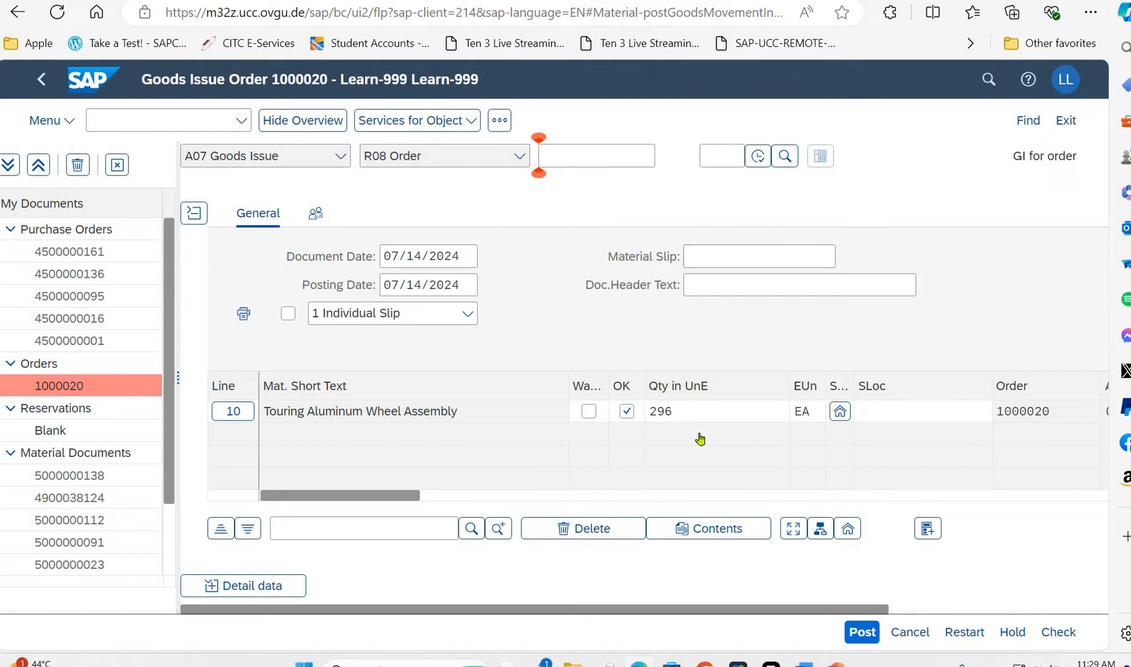
{"action": "scroll", "coordinate": [730, 443], "scroll_direction": "up", "scroll_amount": 3}
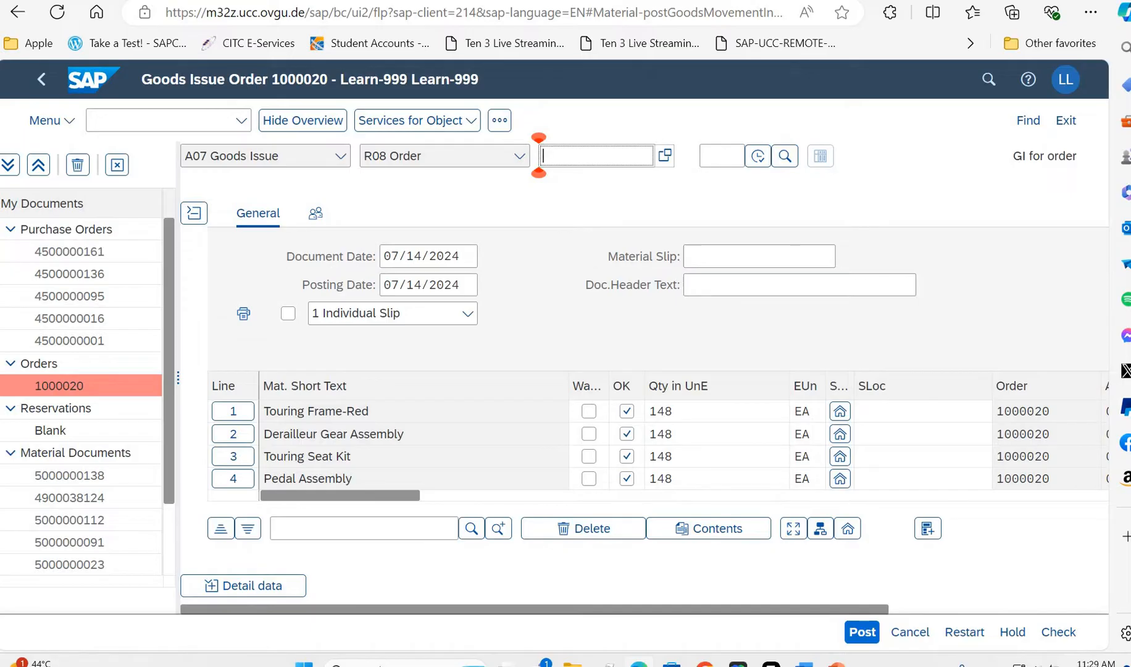
{"action": "left_click", "coordinate": [863, 632]}
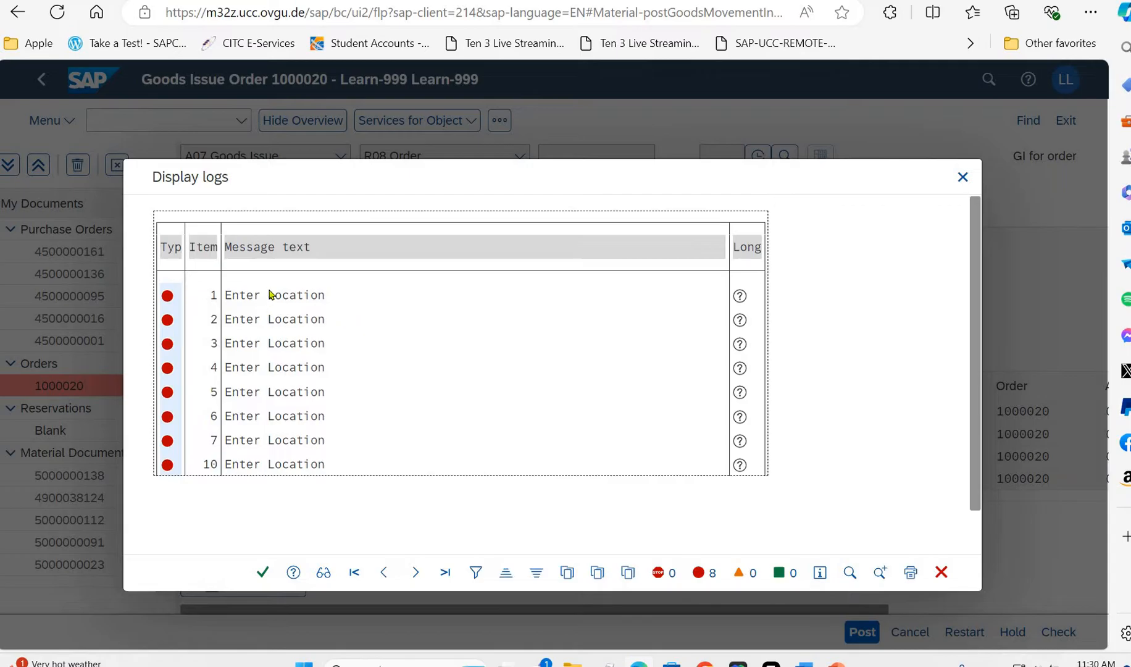
{"action": "left_click", "coordinate": [263, 574]}
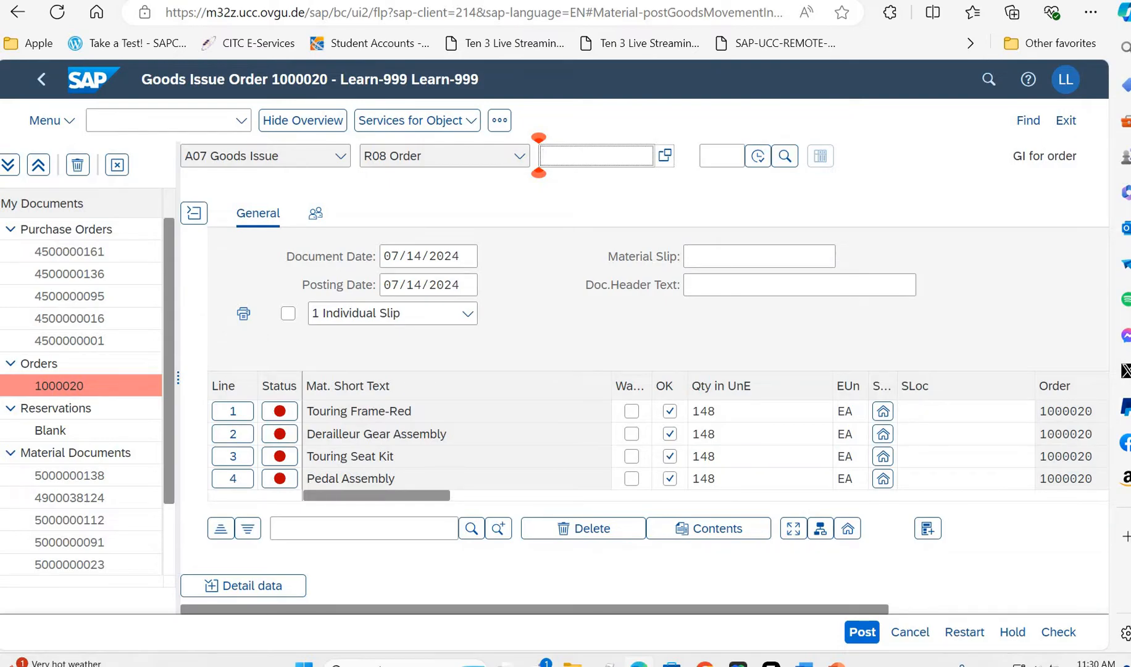
- Set the storage location of the Touring Frame-Red and Derailleur Gear Assembly lines to rm00
{"action": "left_click", "coordinate": [941, 413]}
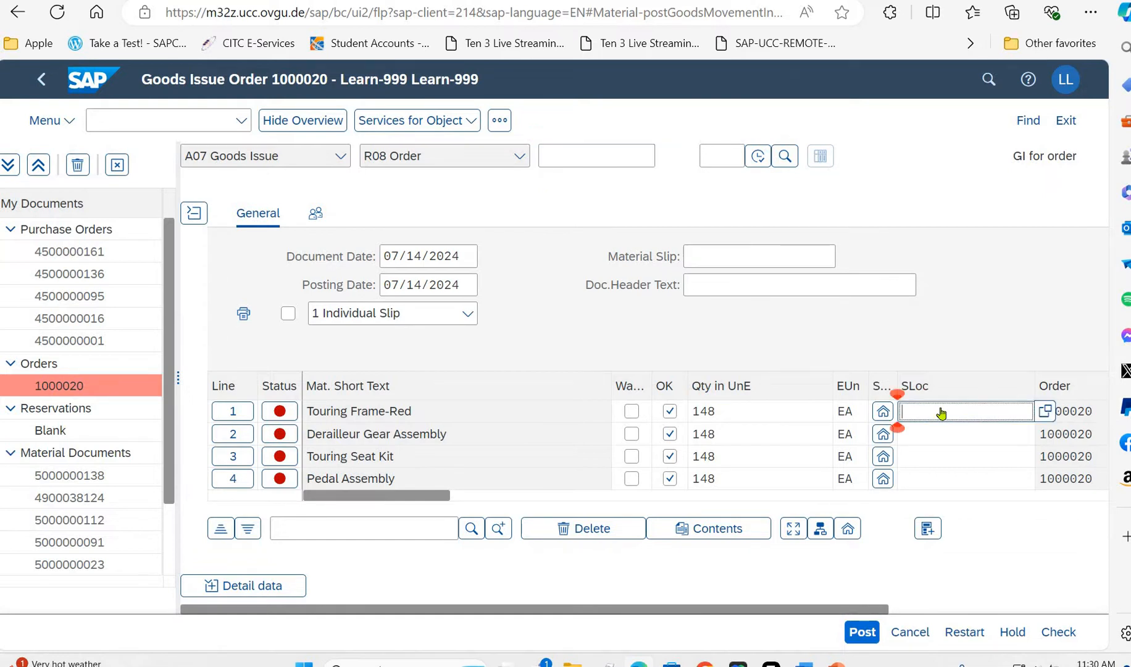
{"action": "type", "text": "rm00"}
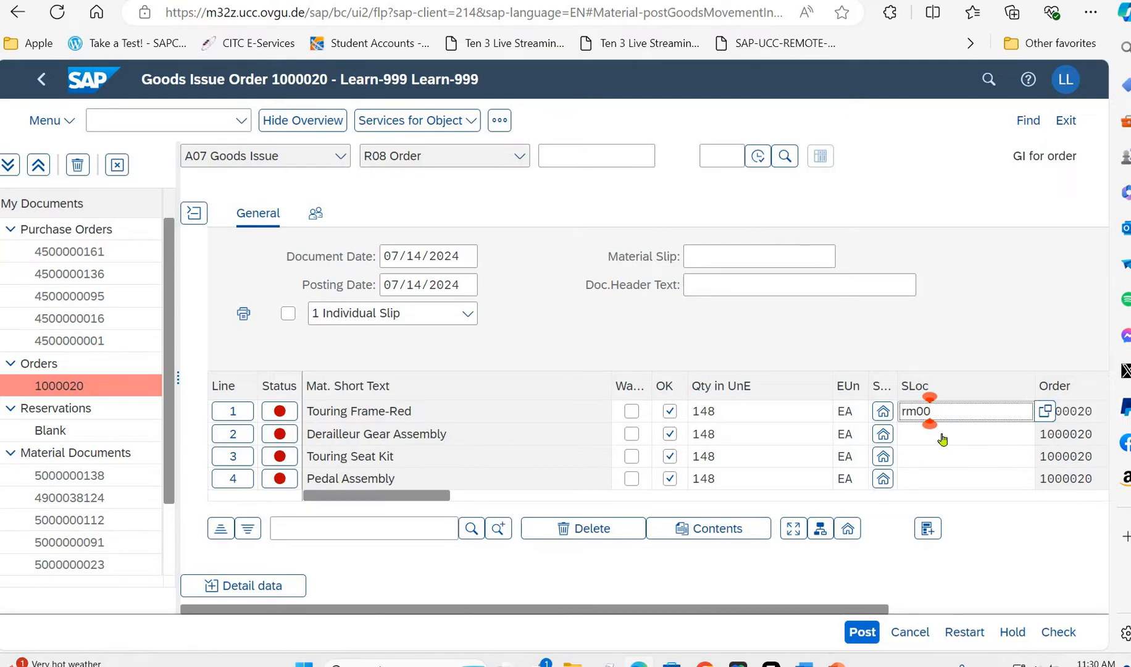
{"action": "left_click", "coordinate": [943, 439]}
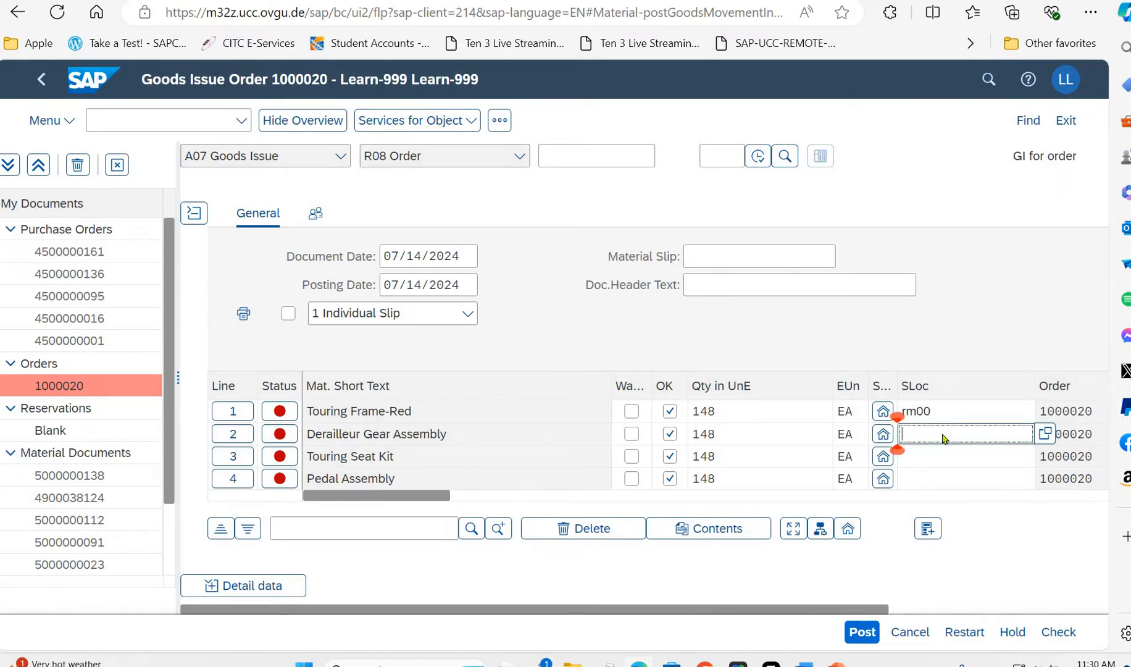
{"action": "type", "text": "rm00"}
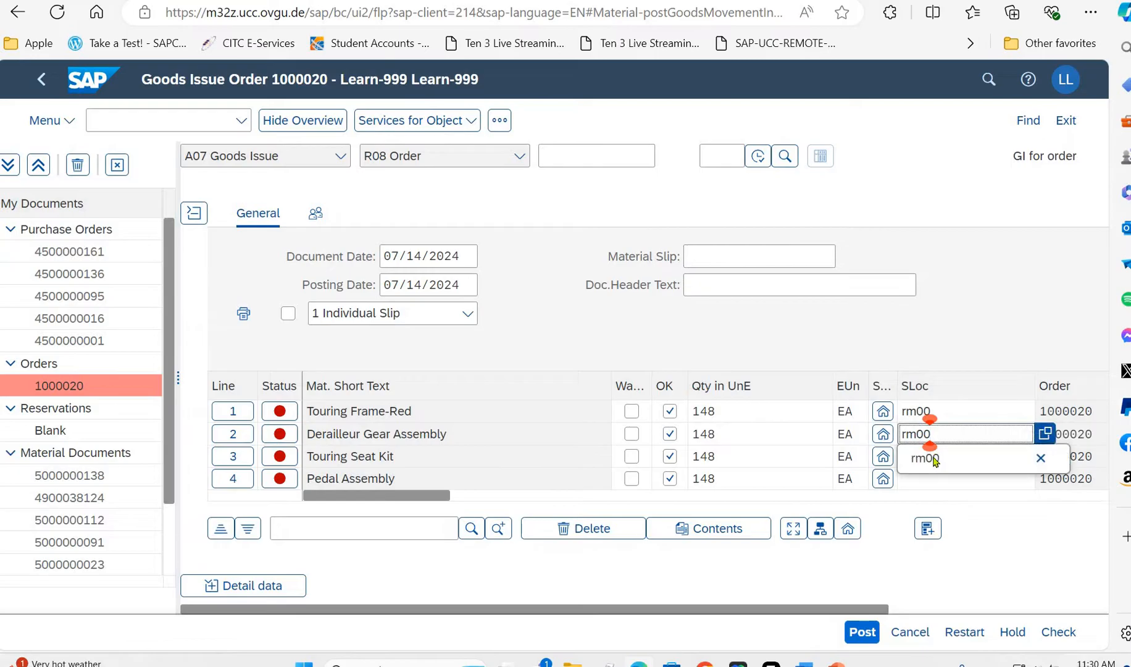
{"action": "left_click", "coordinate": [935, 460]}
- Set the storage location of the Touring Seat Kit and Pedal Assembly lines to rm00
{"action": "left_click", "coordinate": [934, 460]}
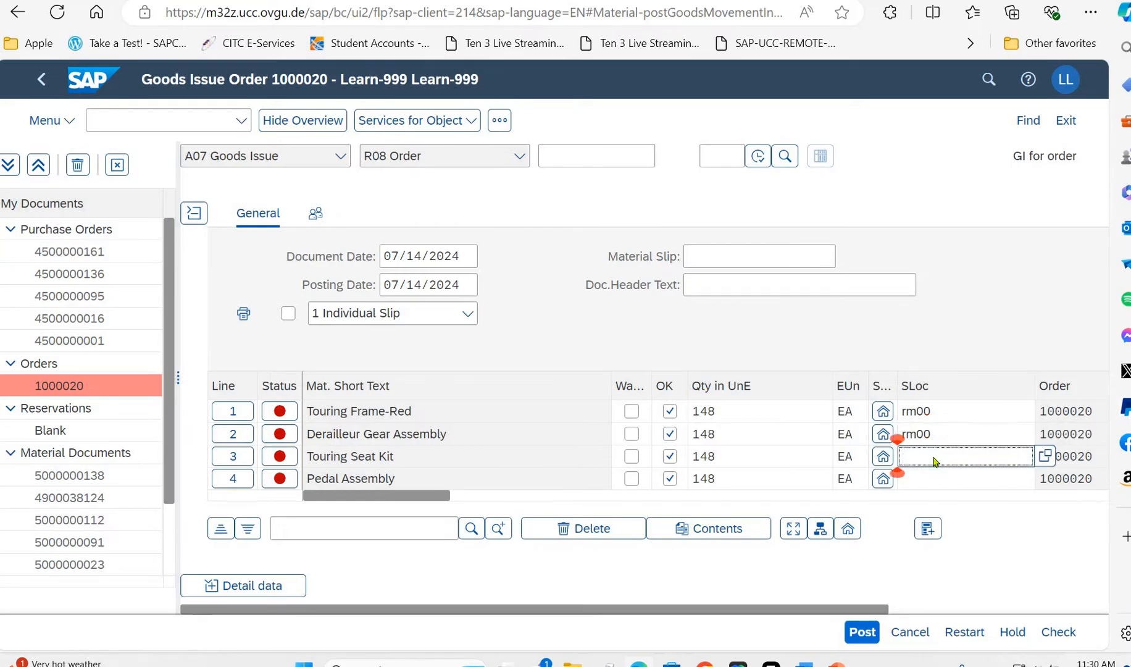
{"action": "type", "text": "rm00"}
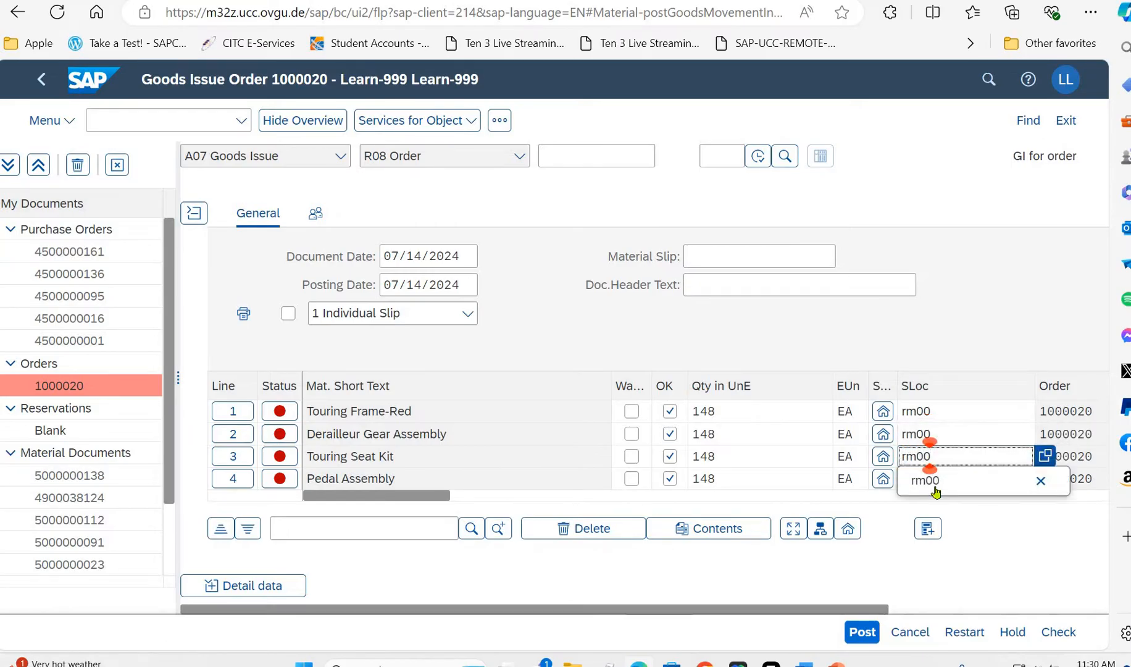
{"action": "left_click", "coordinate": [936, 489]}
{"action": "left_click", "coordinate": [937, 483]}
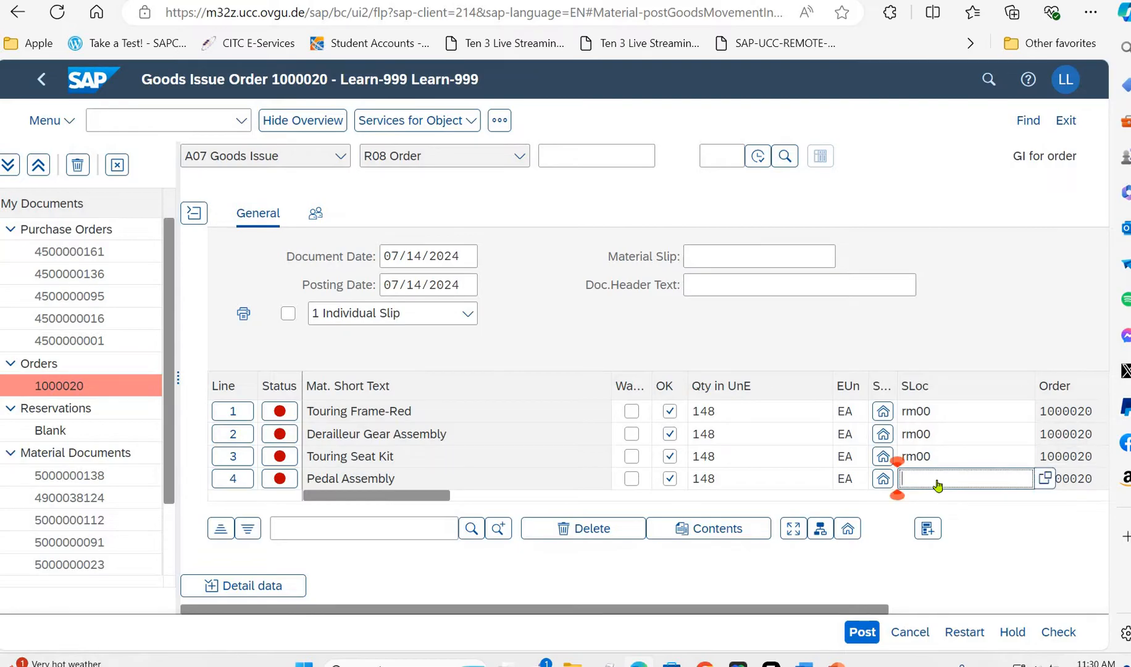
{"action": "type", "text": "rm00"}
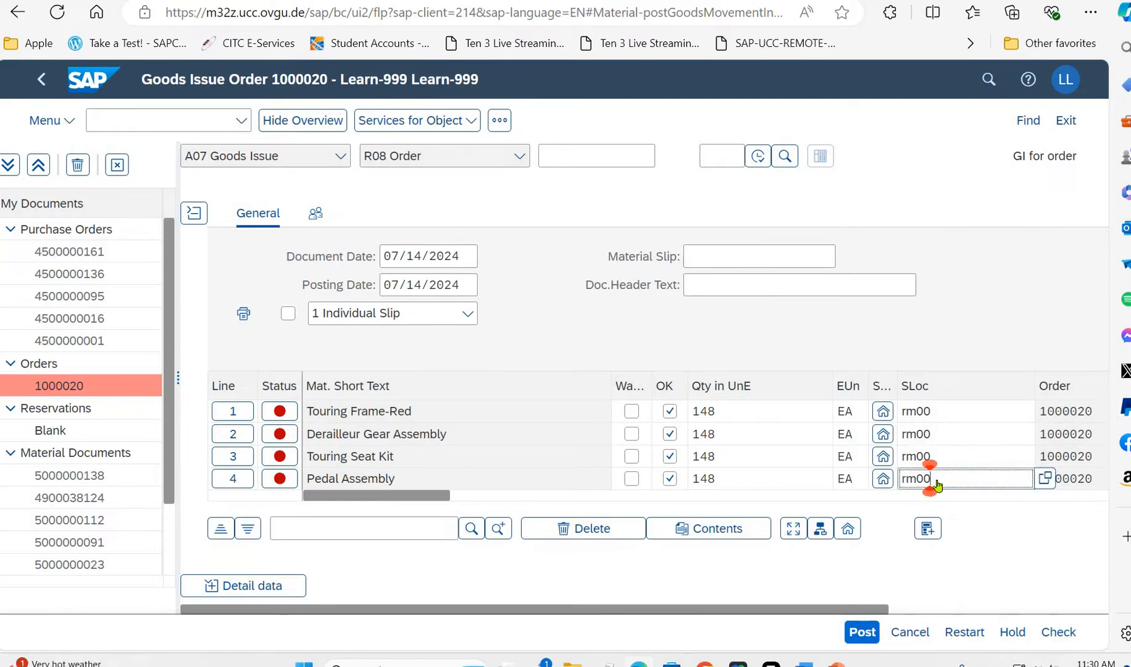
{"action": "key", "text": "Tab"}
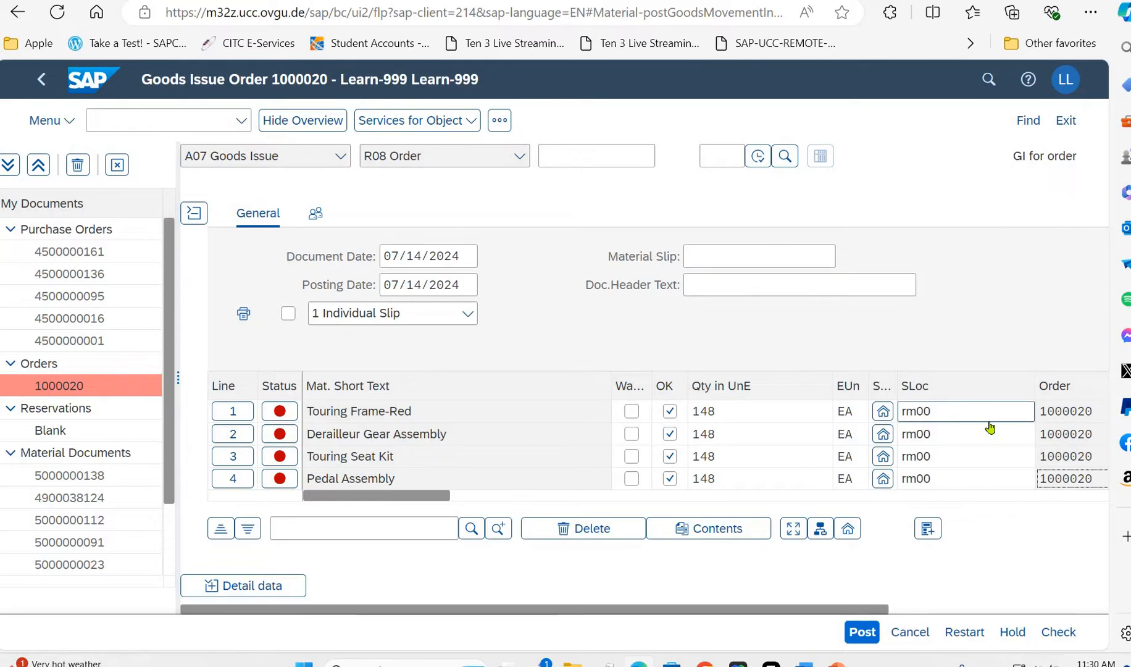
{"action": "key", "text": "Left"}
- Set the storage location of line 10, Touring Aluminum Wheel Assembly, to rm00 and confirm the entry
{"action": "scroll", "coordinate": [989, 426], "scroll_direction": "down", "scroll_amount": 1}
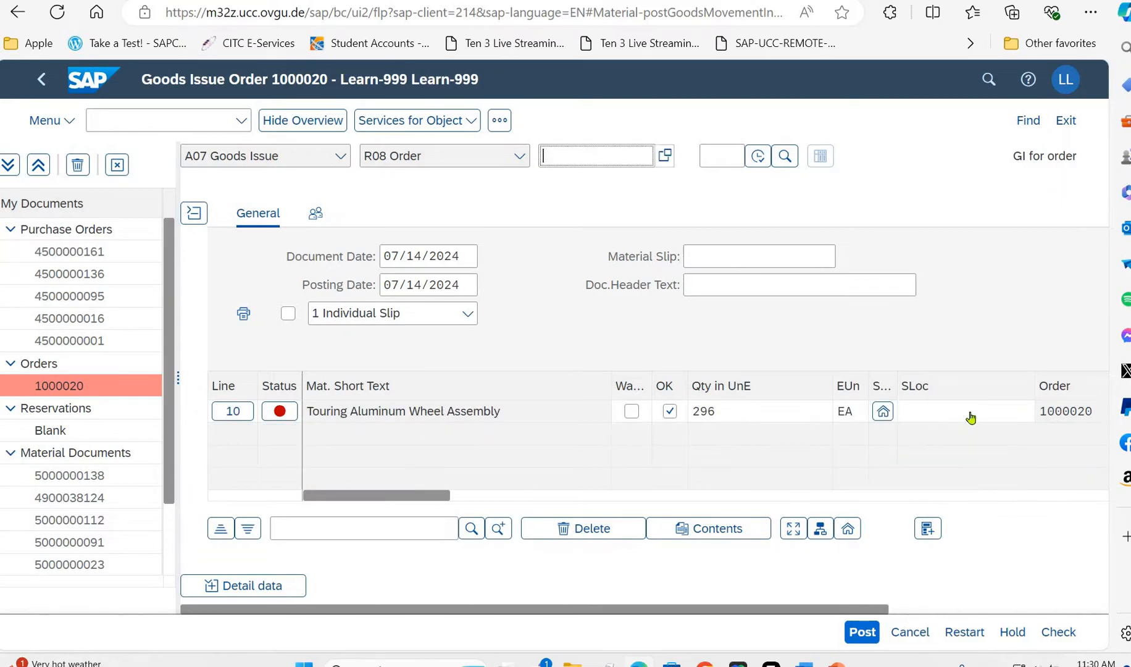
{"action": "left_click", "coordinate": [971, 413]}
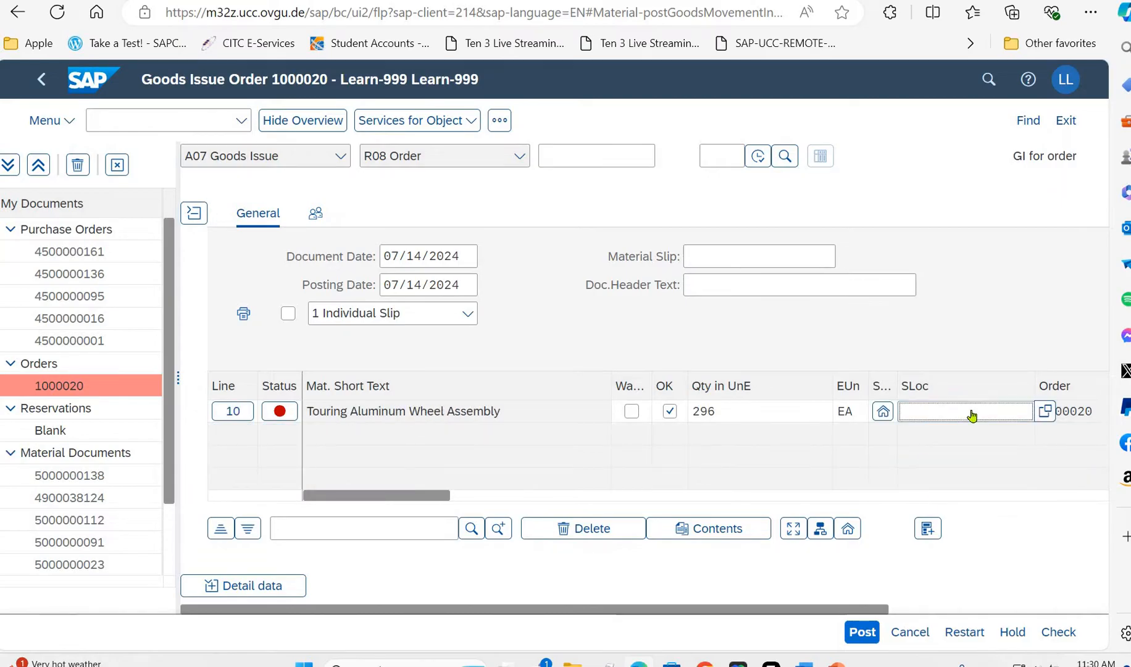
{"action": "type", "text": "rm00"}
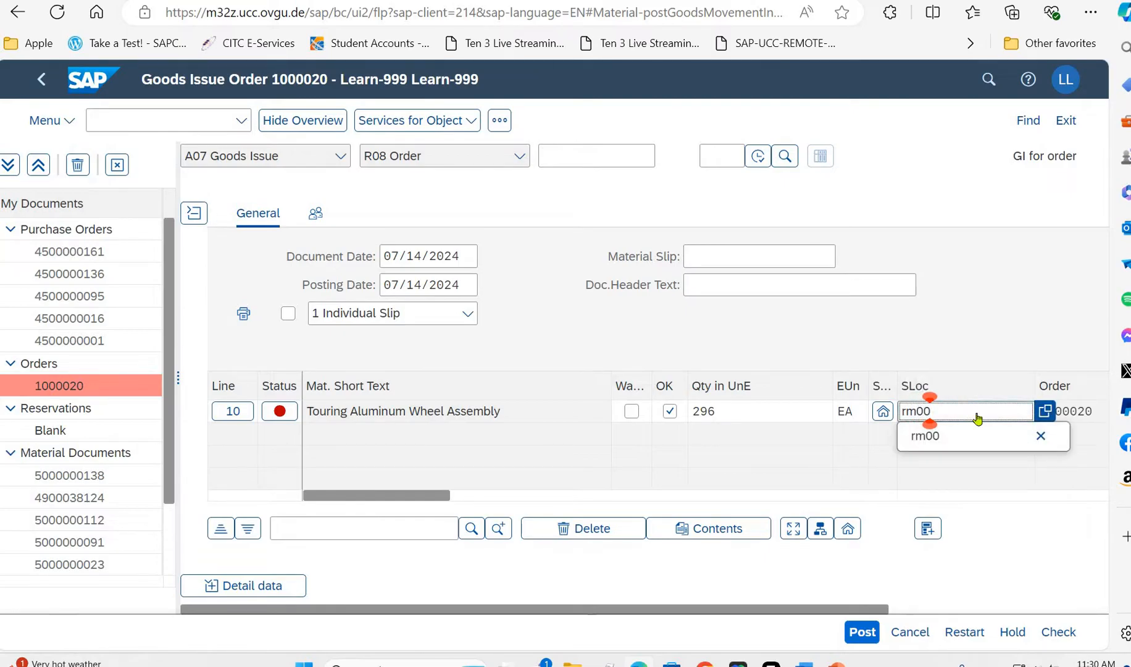
{"action": "left_click", "coordinate": [953, 434]}
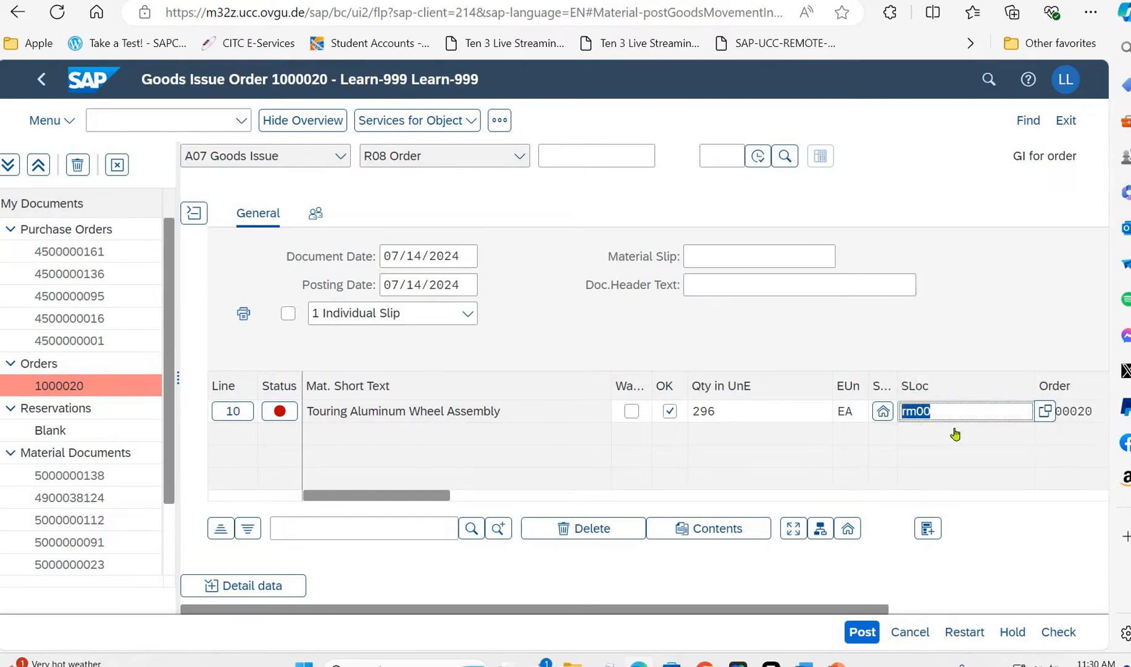
{"action": "key", "text": "Return"}
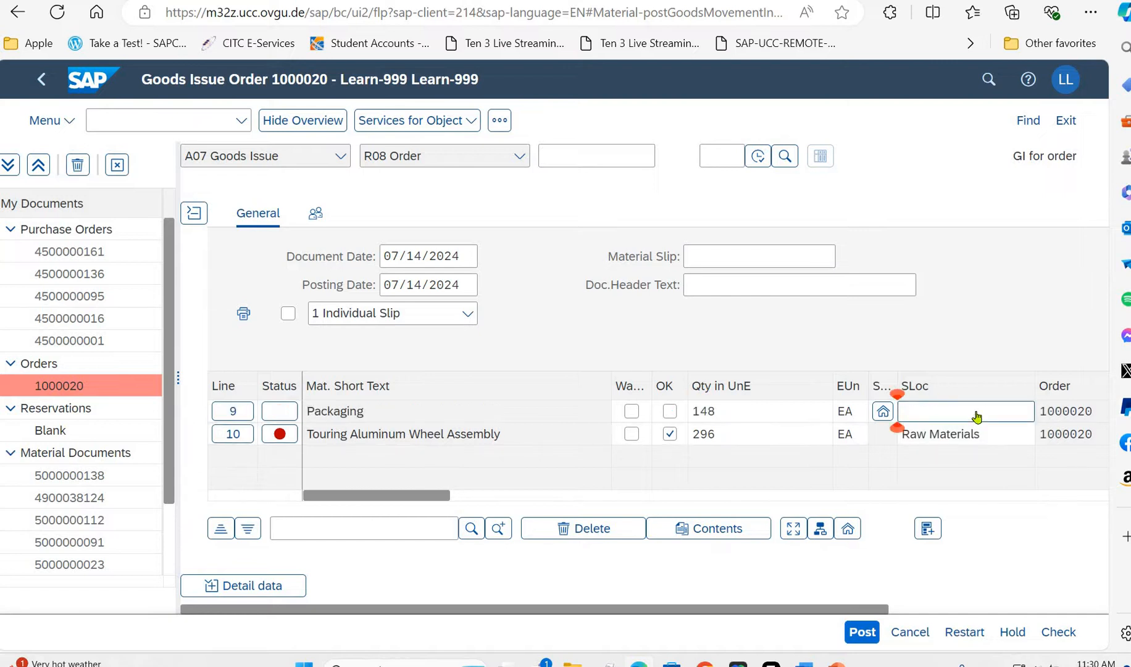
- Set the storage location of the Packaging and Warranty Document lines to rm00 and confirm the entries
{"action": "scroll", "coordinate": [977, 419], "scroll_direction": "up", "scroll_amount": 1}
{"action": "left_click", "coordinate": [972, 436]}
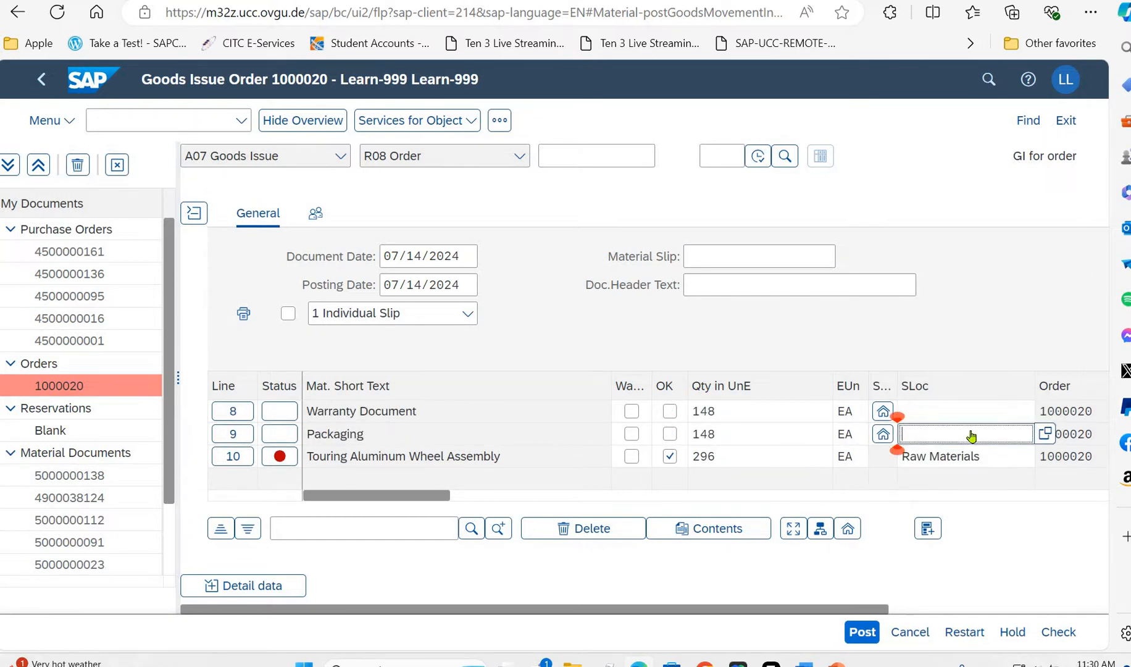
{"action": "type", "text": "r"}
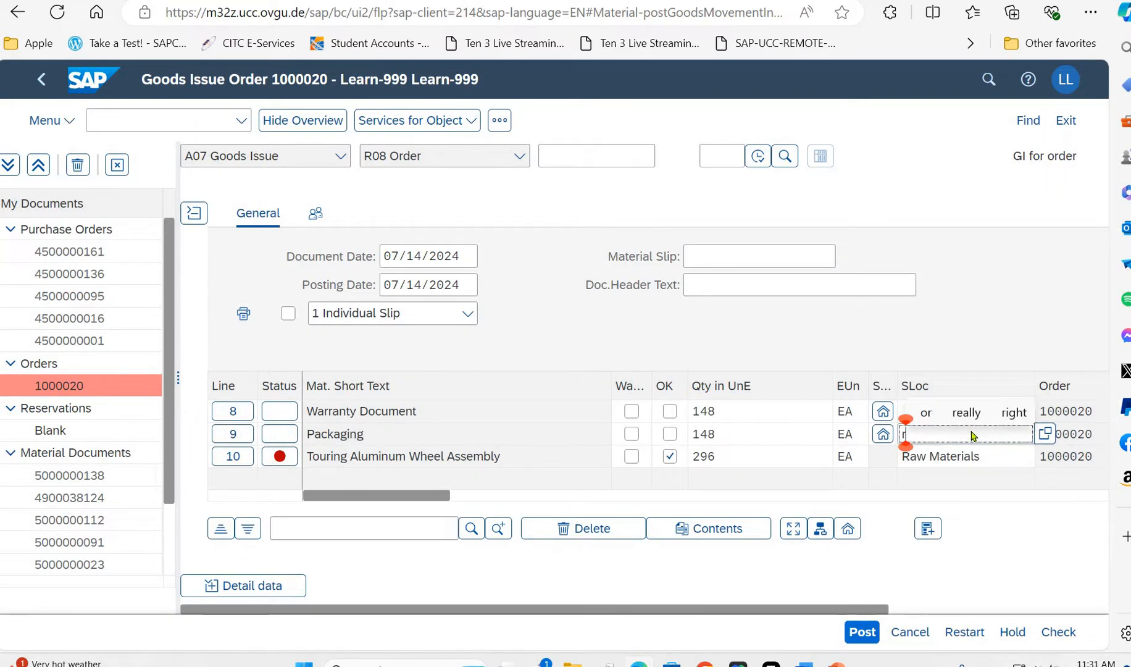
{"action": "type", "text": "m"}
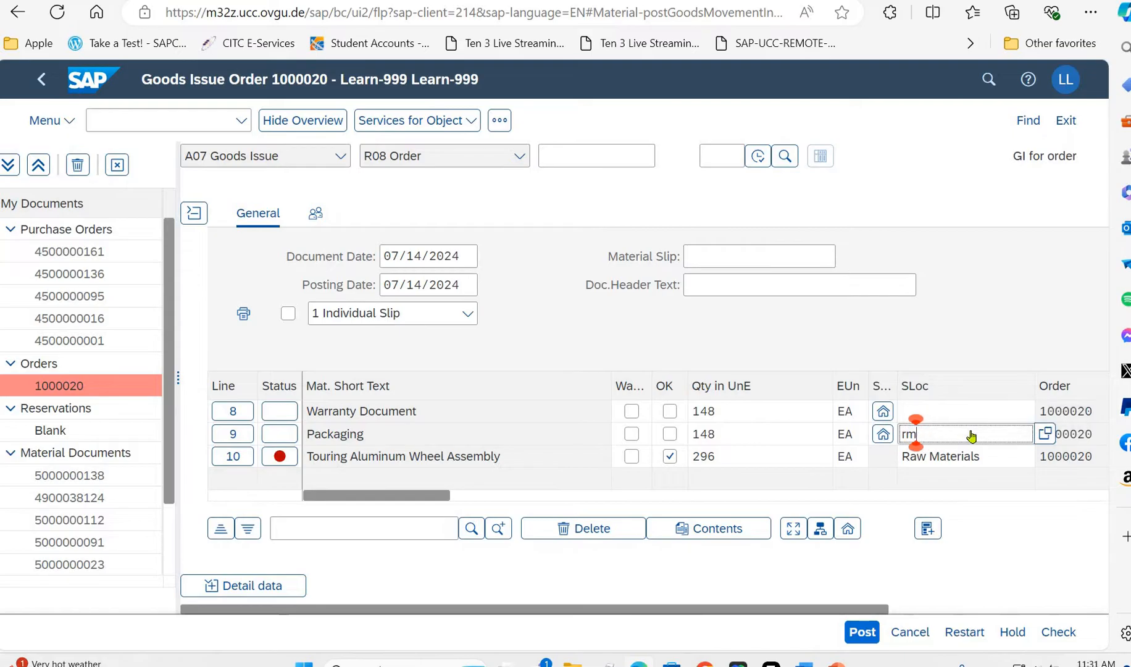
{"action": "type", "text": "00"}
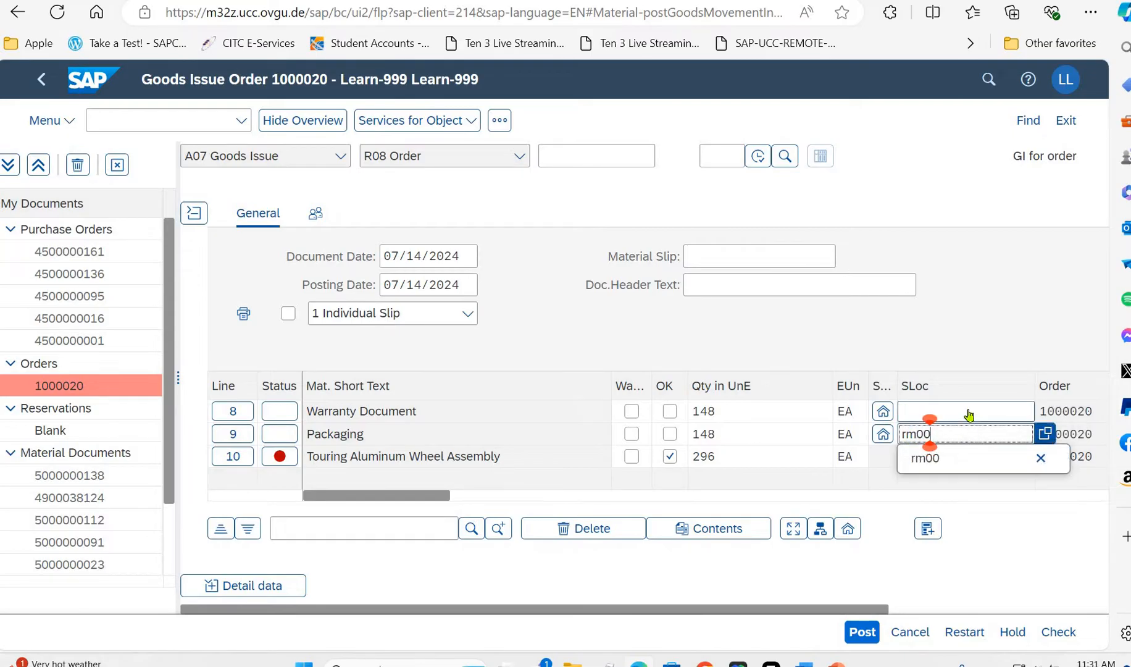
{"action": "left_click", "coordinate": [969, 415]}
{"action": "type", "text": "rm00"}
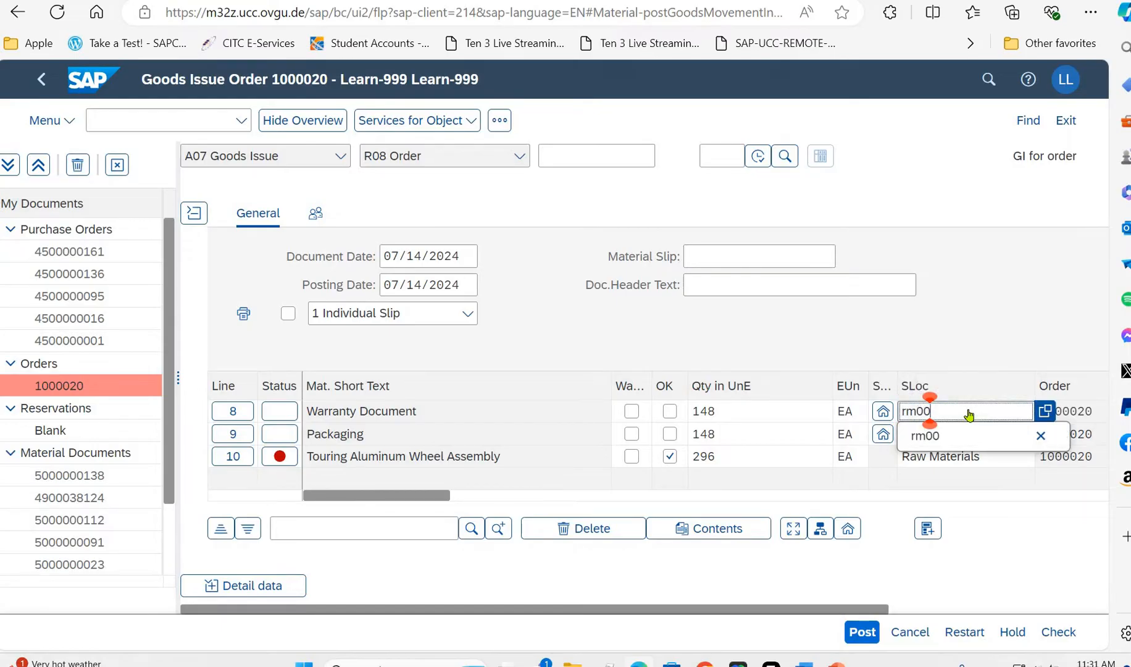
{"action": "double_click", "coordinate": [978, 420]}
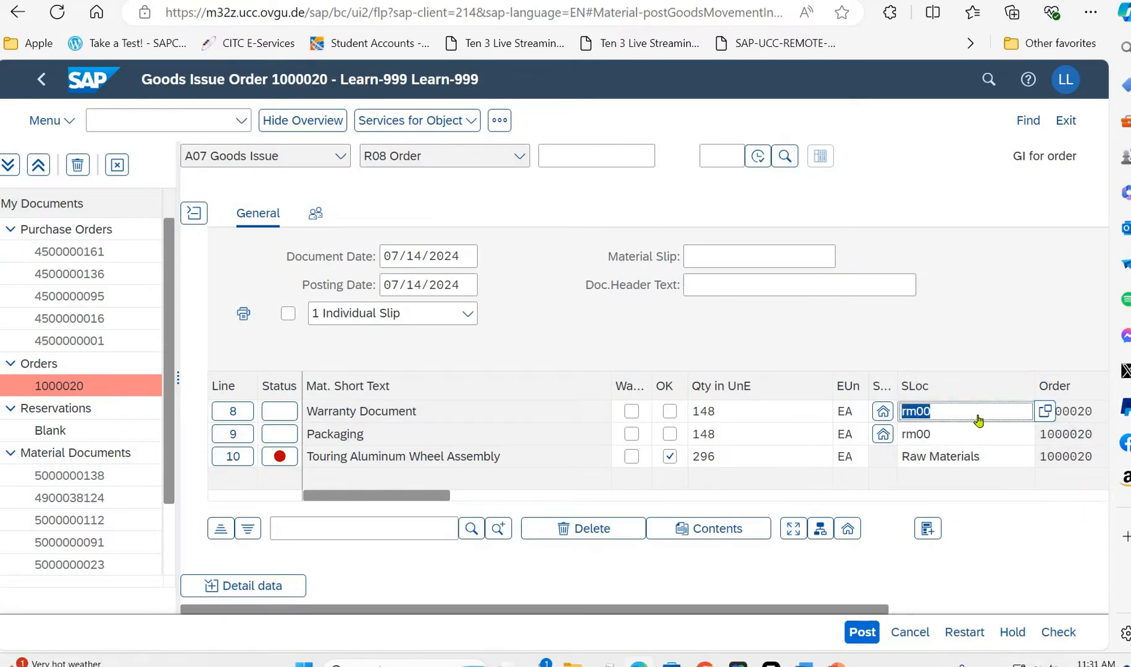
{"action": "key", "text": "Return"}
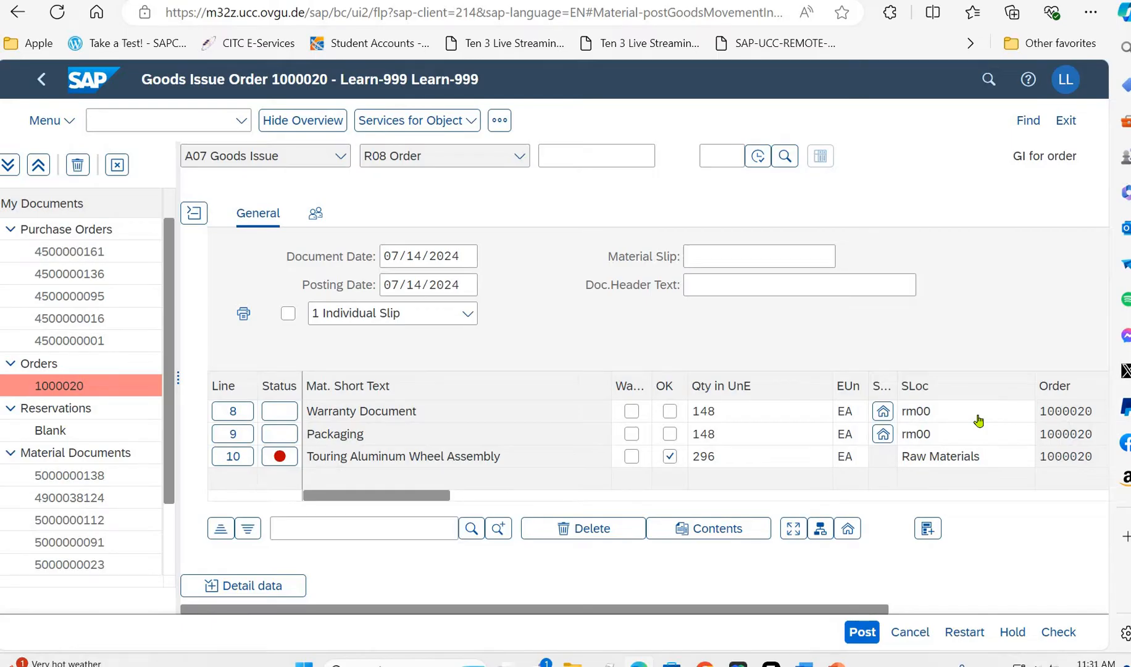
- Try again to post the goods issue with the entered storage locations and close the message log
{"action": "scroll", "coordinate": [958, 463], "scroll_direction": "up", "scroll_amount": 3}
{"action": "left_click", "coordinate": [978, 460]}
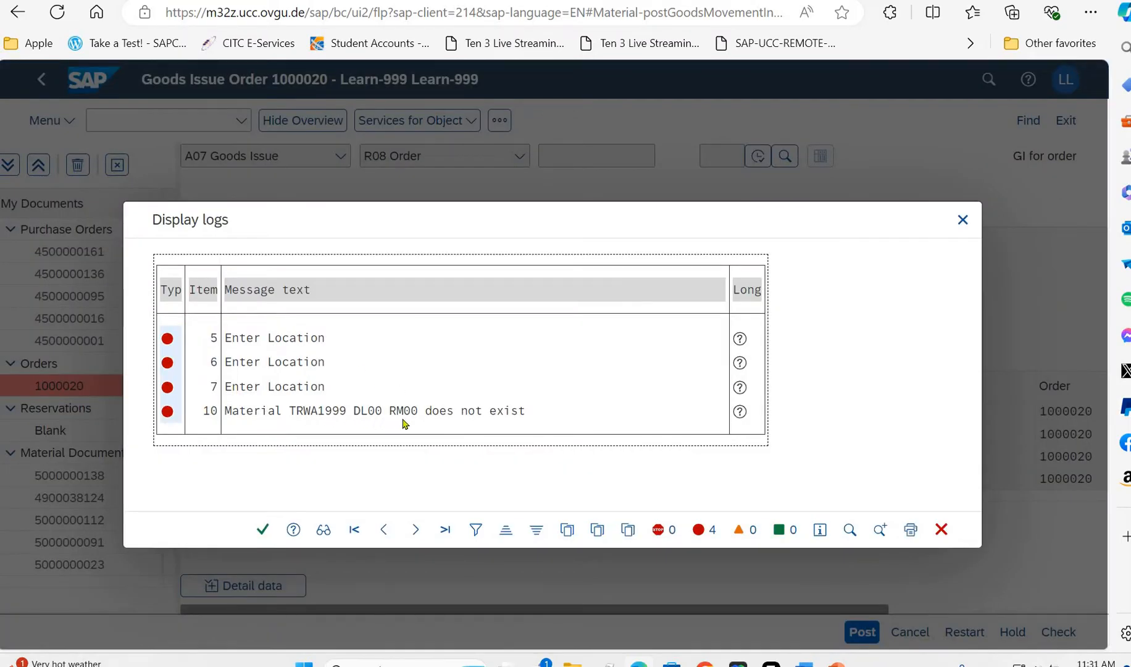
{"action": "left_click", "coordinate": [261, 530]}
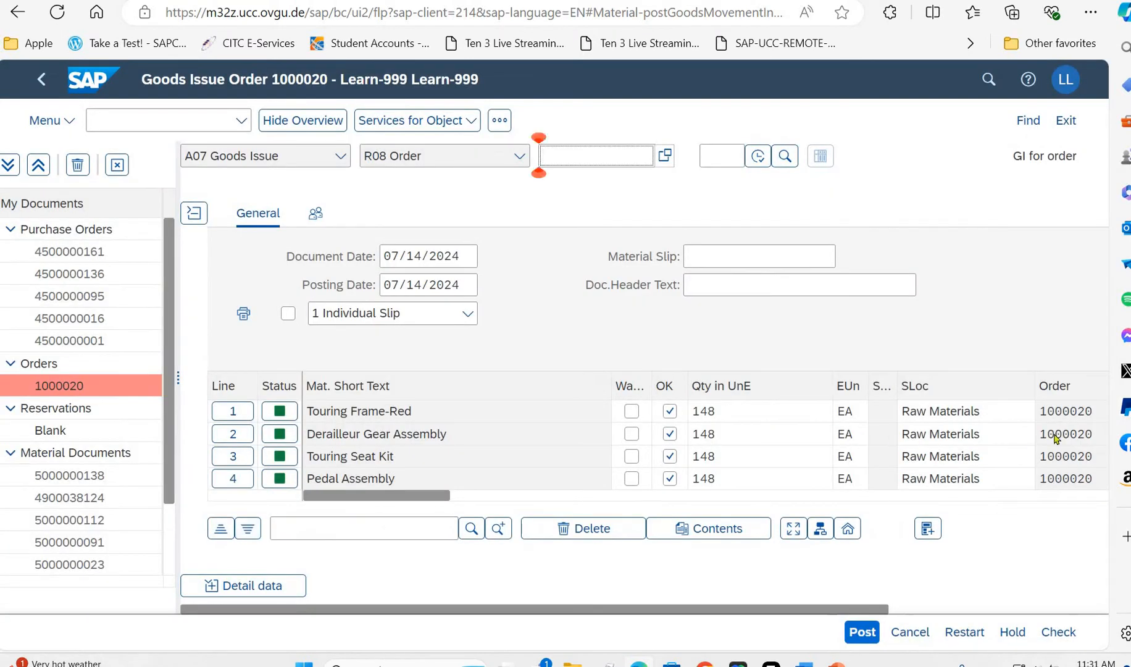
- Set the storage location of the Brake Kit, Chain and Touring Handle Bar lines to rm00 and confirm the entries
{"action": "left_click", "coordinate": [995, 410]}
{"action": "left_click", "coordinate": [984, 436]}
{"action": "scroll", "coordinate": [984, 436], "scroll_direction": "down", "scroll_amount": 4}
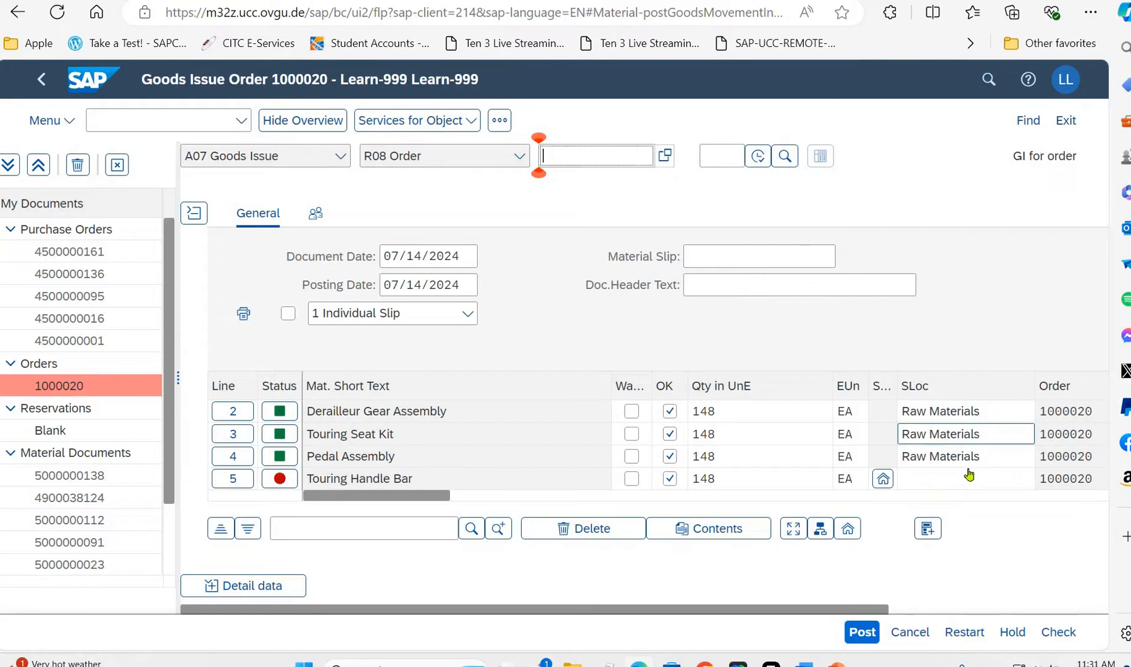
{"action": "left_click", "coordinate": [965, 462]}
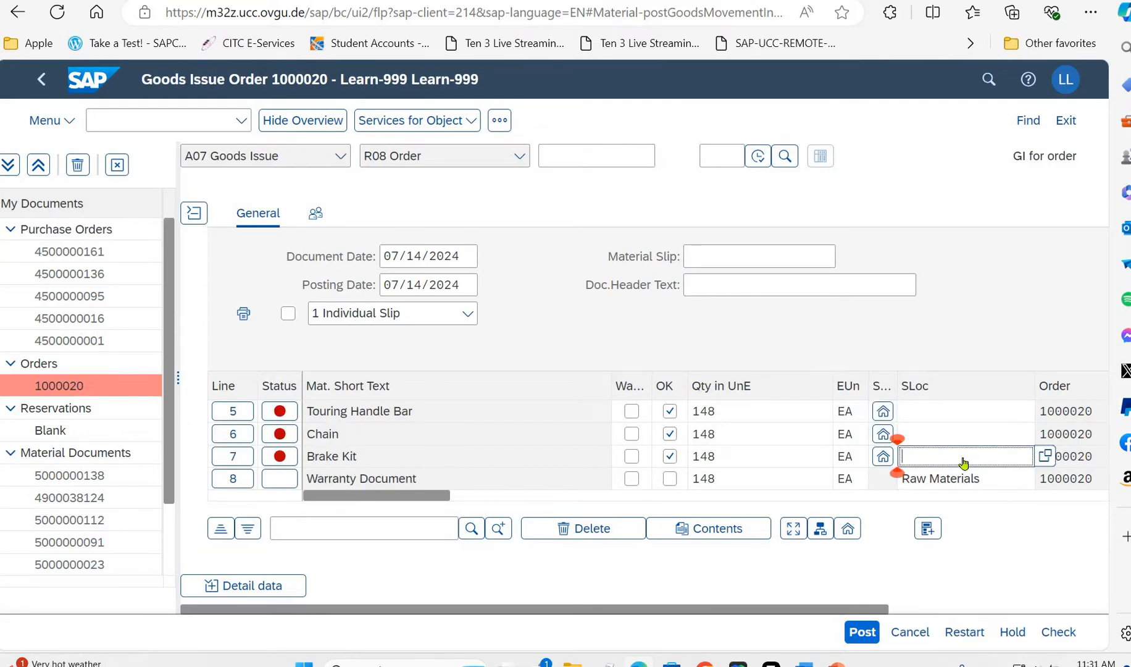
{"action": "type", "text": "rm00"}
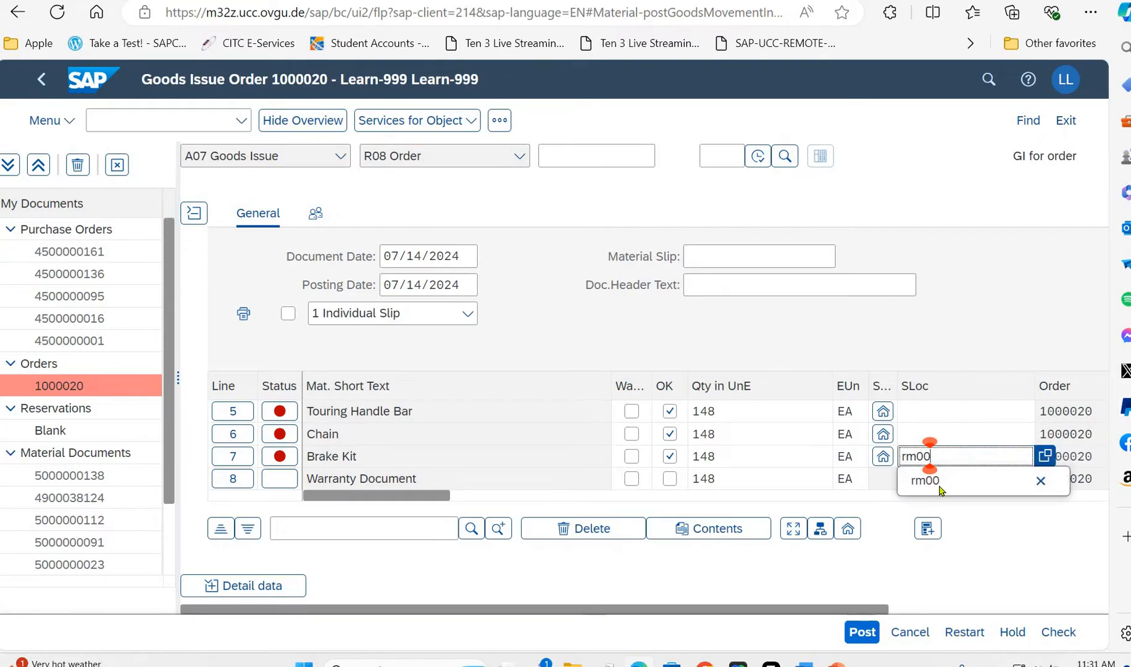
{"action": "left_click", "coordinate": [950, 434]}
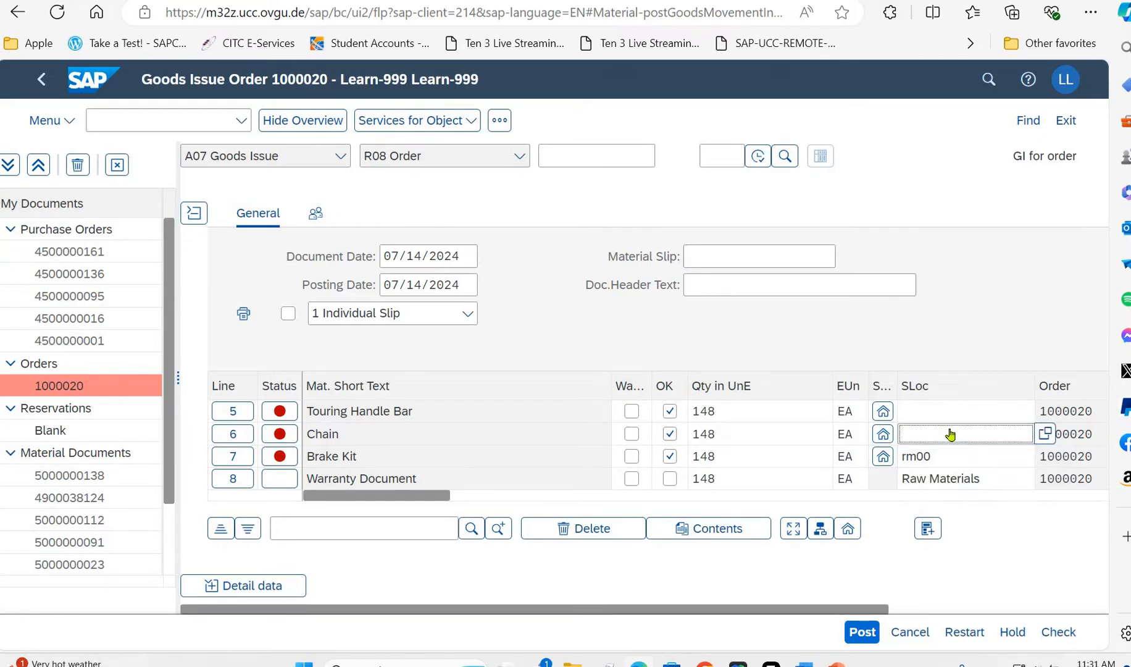
{"action": "type", "text": "rm00"}
{"action": "left_click", "coordinate": [955, 411]}
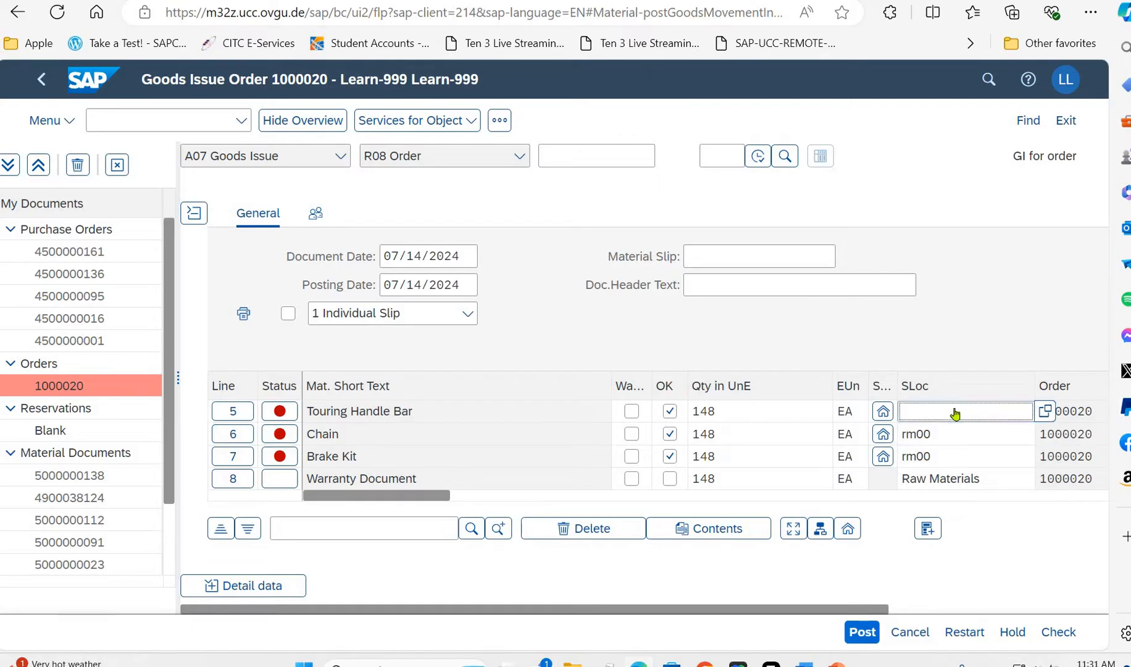
{"action": "type", "text": "rm00"}
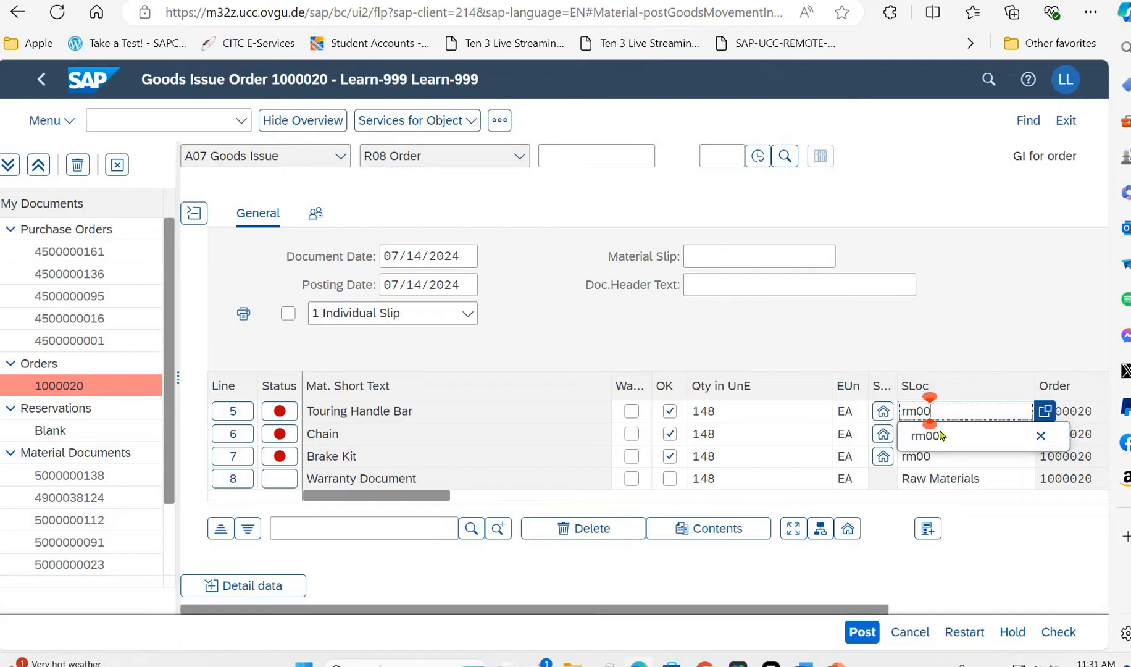
{"action": "left_click", "coordinate": [940, 433]}
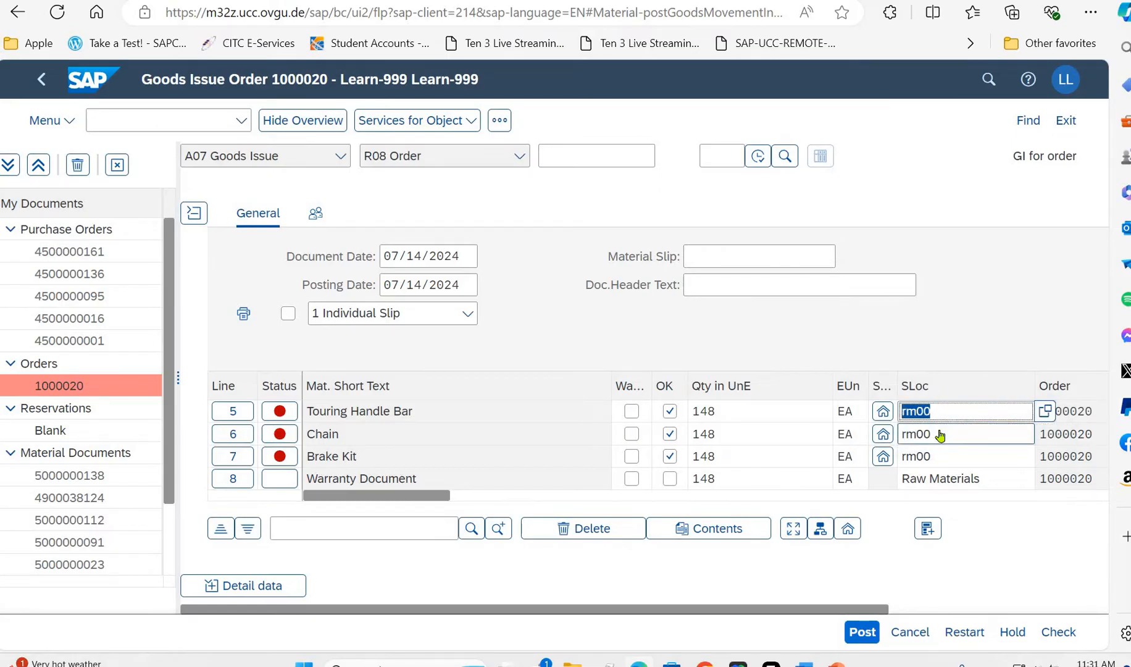
{"action": "key", "text": "Return"}
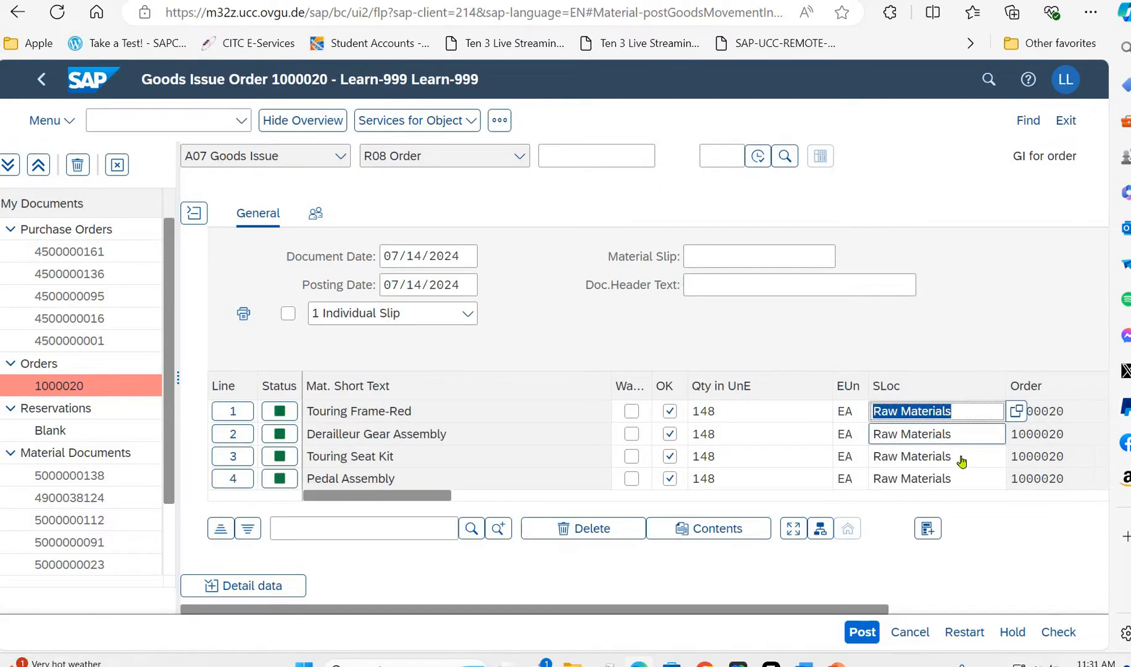
- Try to post the goods issue, close the message log and examine line 10, Touring Aluminum Wheel Assembly
{"action": "left_click", "coordinate": [867, 638]}
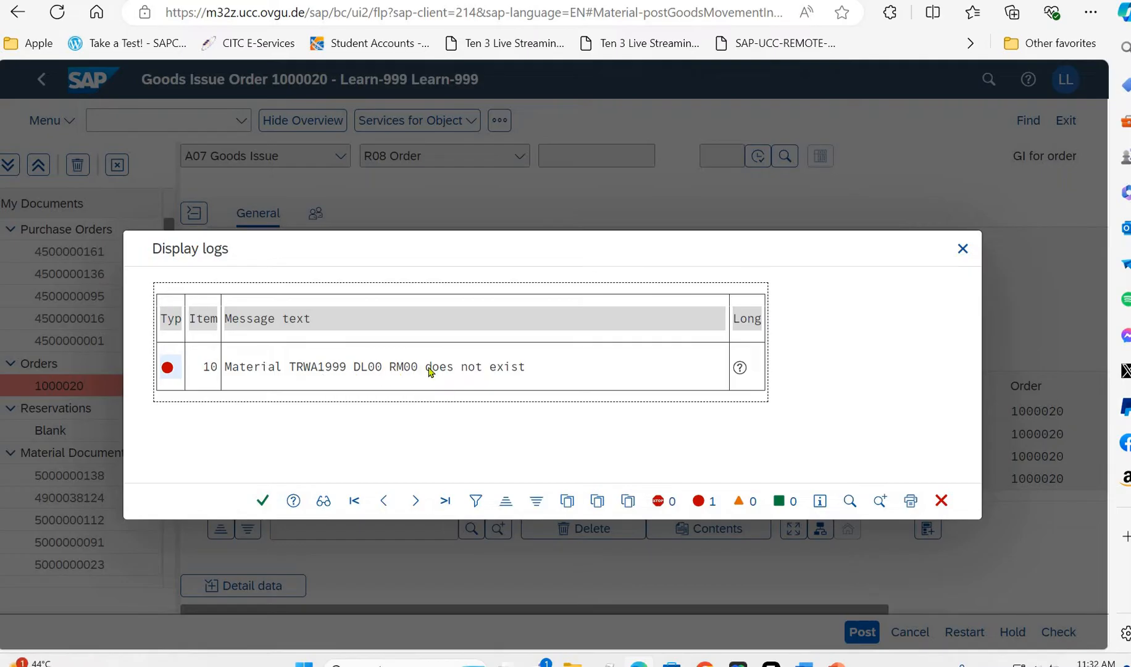
{"action": "left_click", "coordinate": [262, 501]}
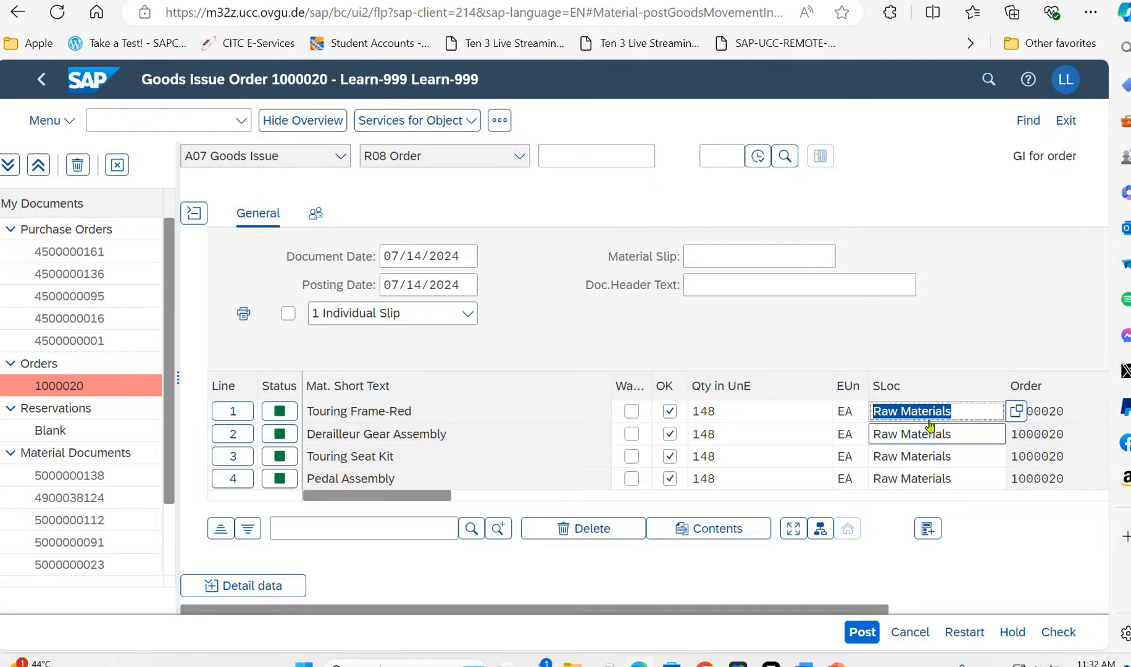
{"action": "left_click", "coordinate": [459, 420]}
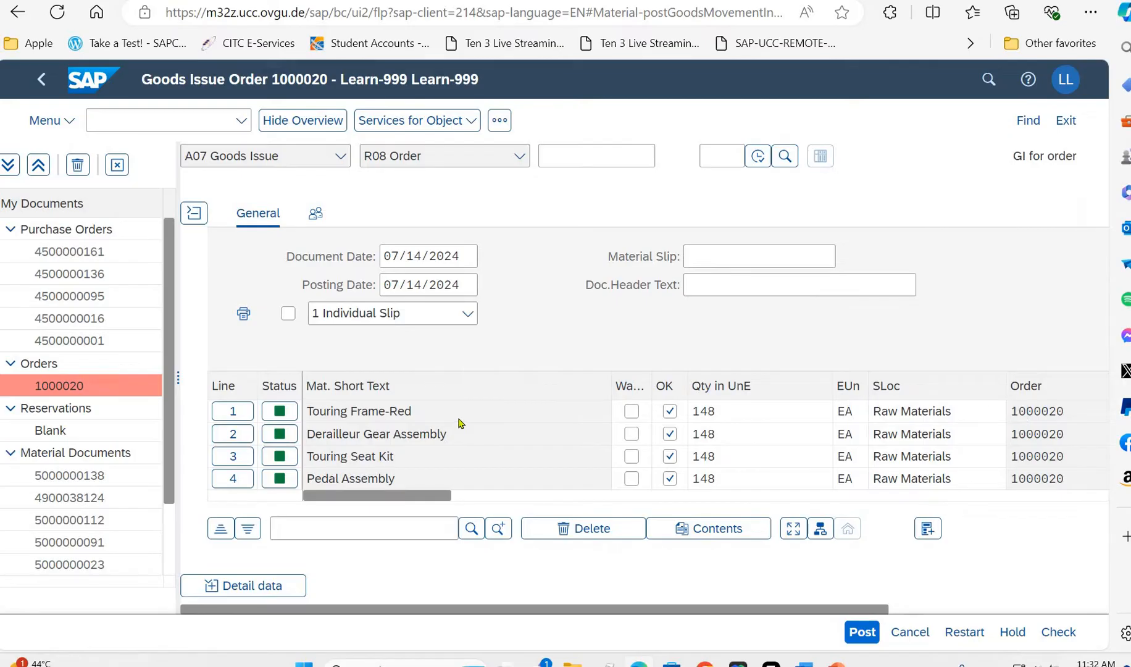
{"action": "scroll", "coordinate": [459, 423], "scroll_direction": "down", "scroll_amount": 1}
{"action": "scroll", "coordinate": [459, 423], "scroll_direction": "down", "scroll_amount": 6}
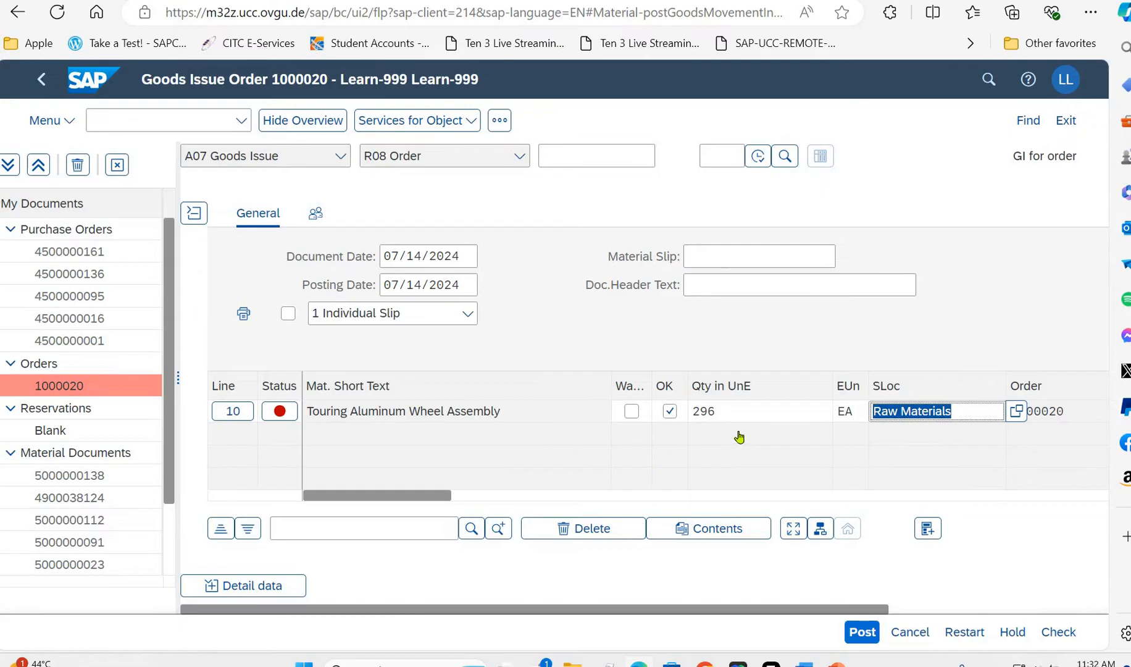
{"action": "left_click", "coordinate": [750, 415]}
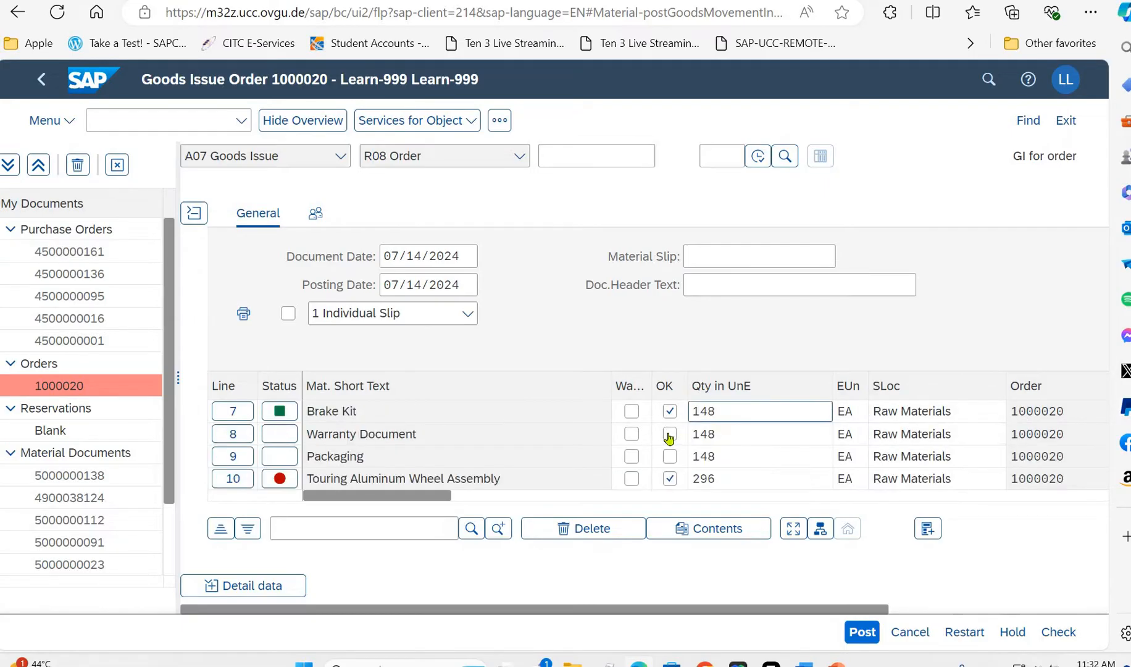
- Try to mark the Warranty Document line as OK, keeping the Derailleur Gear Assembly line marked as OK
{"action": "left_click", "coordinate": [668, 435]}
{"action": "left_click", "coordinate": [668, 437]}
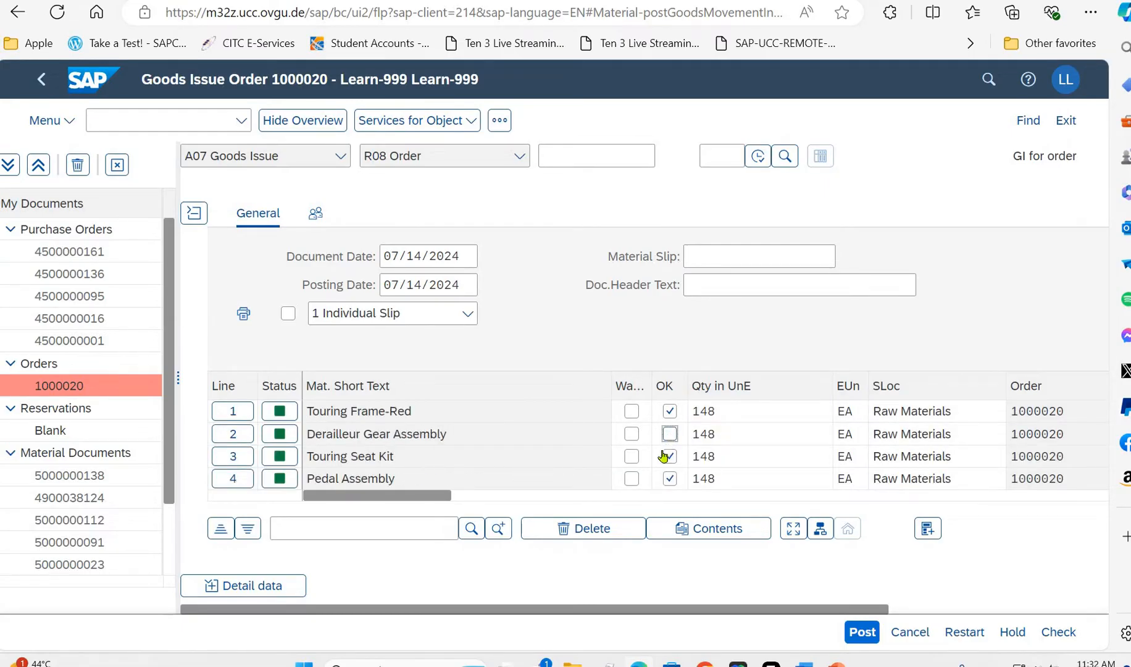
{"action": "left_click", "coordinate": [669, 436]}
{"action": "left_click", "coordinate": [675, 459]}
{"action": "left_click", "coordinate": [730, 440]}
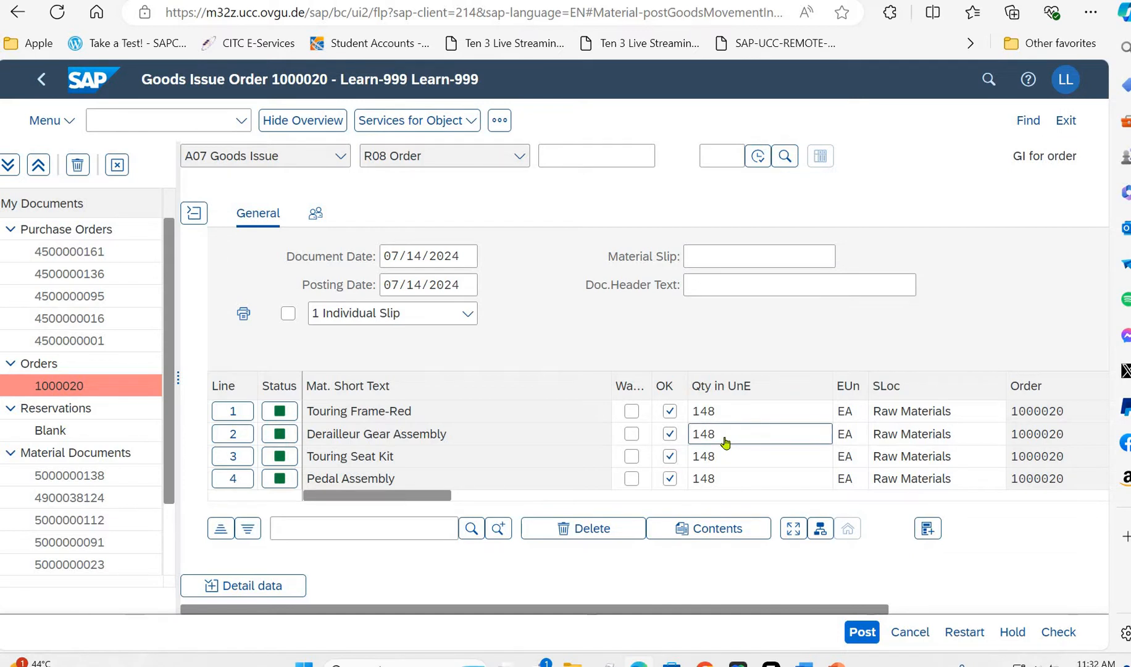
{"action": "scroll", "coordinate": [725, 443], "scroll_direction": "down", "scroll_amount": 3}
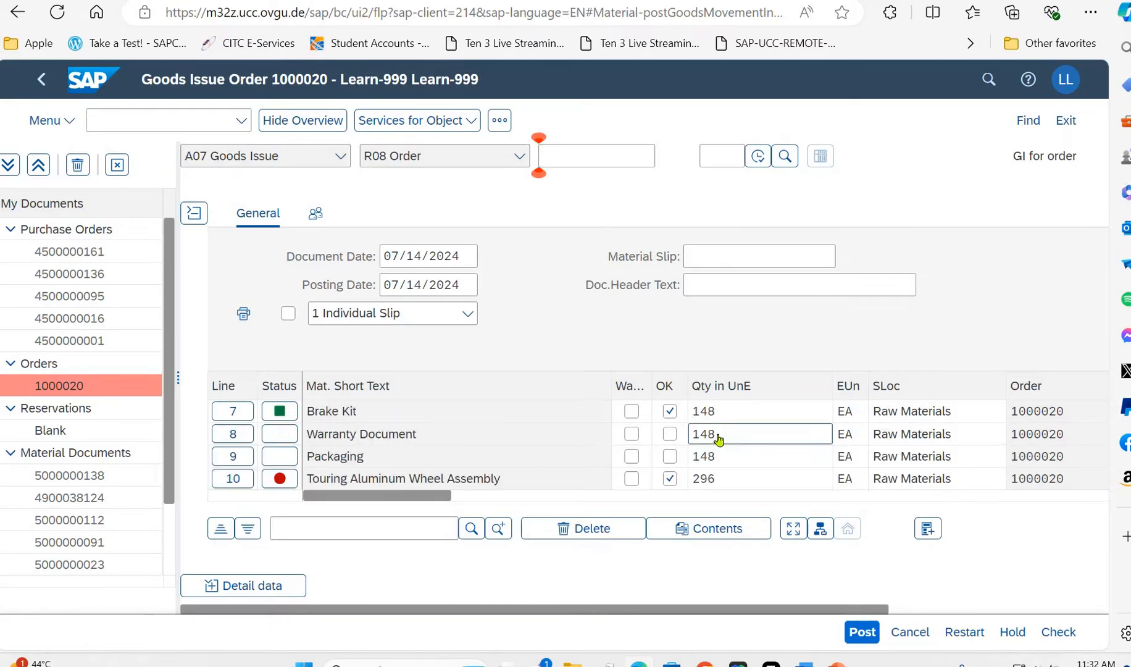
{"action": "left_click", "coordinate": [671, 436]}
{"action": "scroll", "coordinate": [704, 459], "scroll_direction": "up", "scroll_amount": 3}
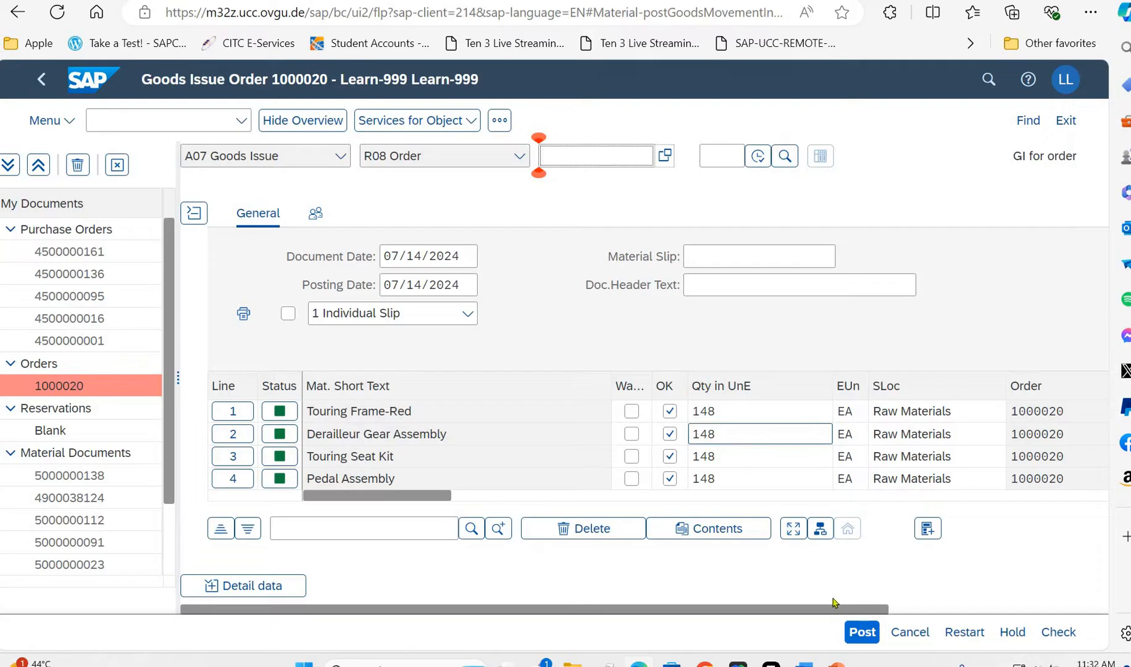
- Try again to post the goods issue, filter the error messages in the log and close it
{"action": "left_click", "coordinate": [858, 634]}
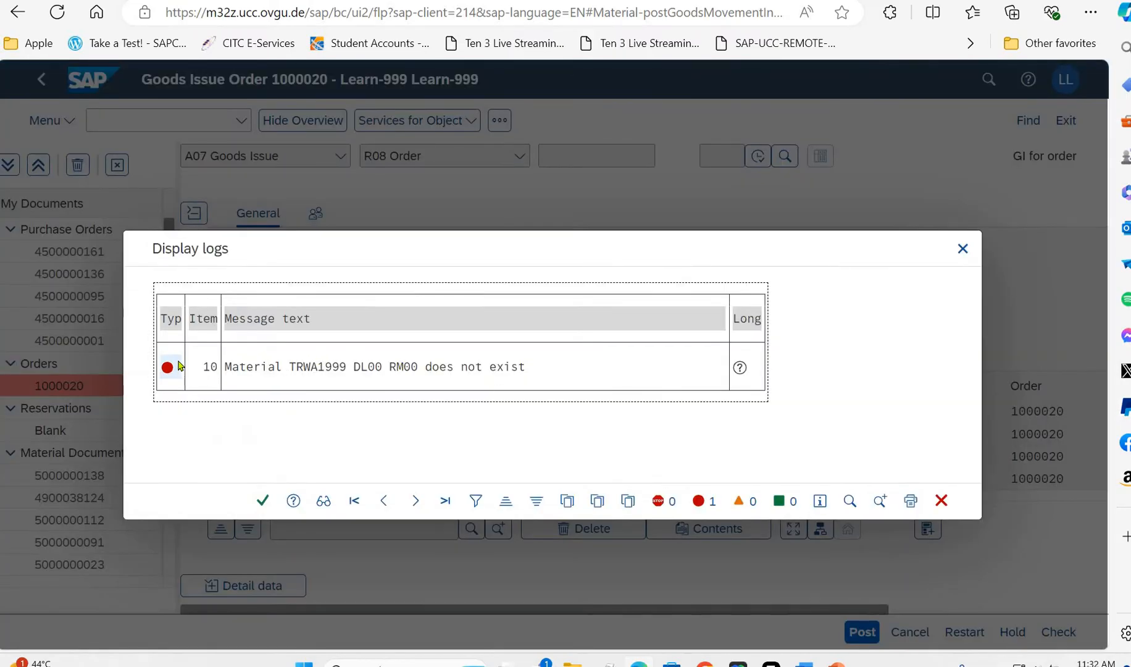
{"action": "left_click", "coordinate": [699, 501]}
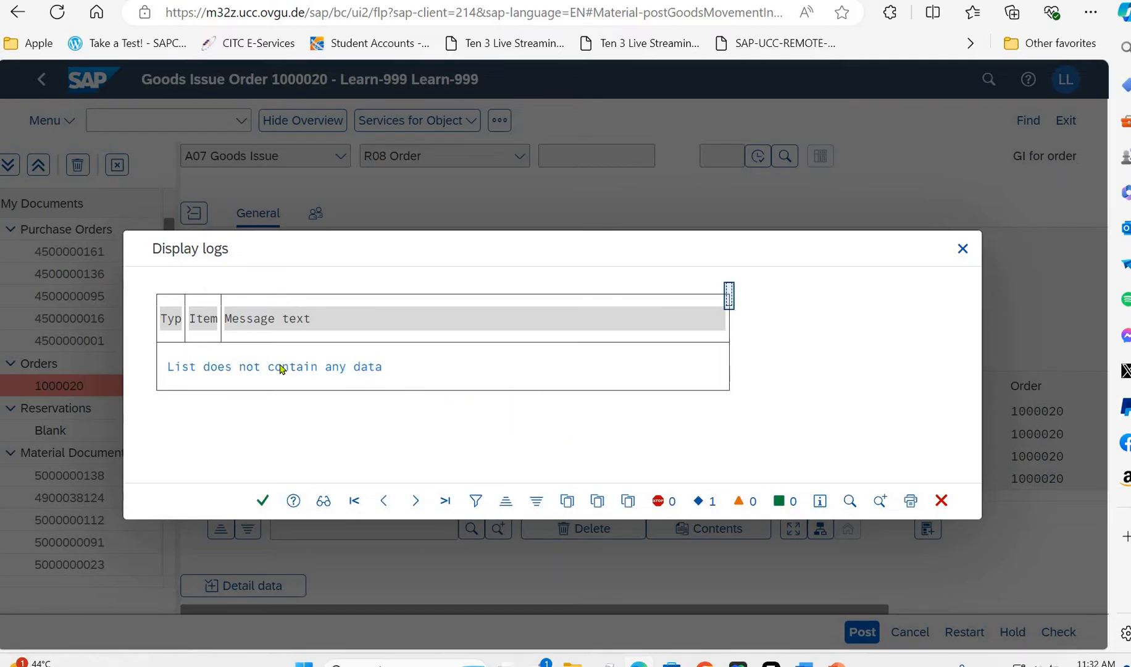
{"action": "left_click", "coordinate": [276, 368]}
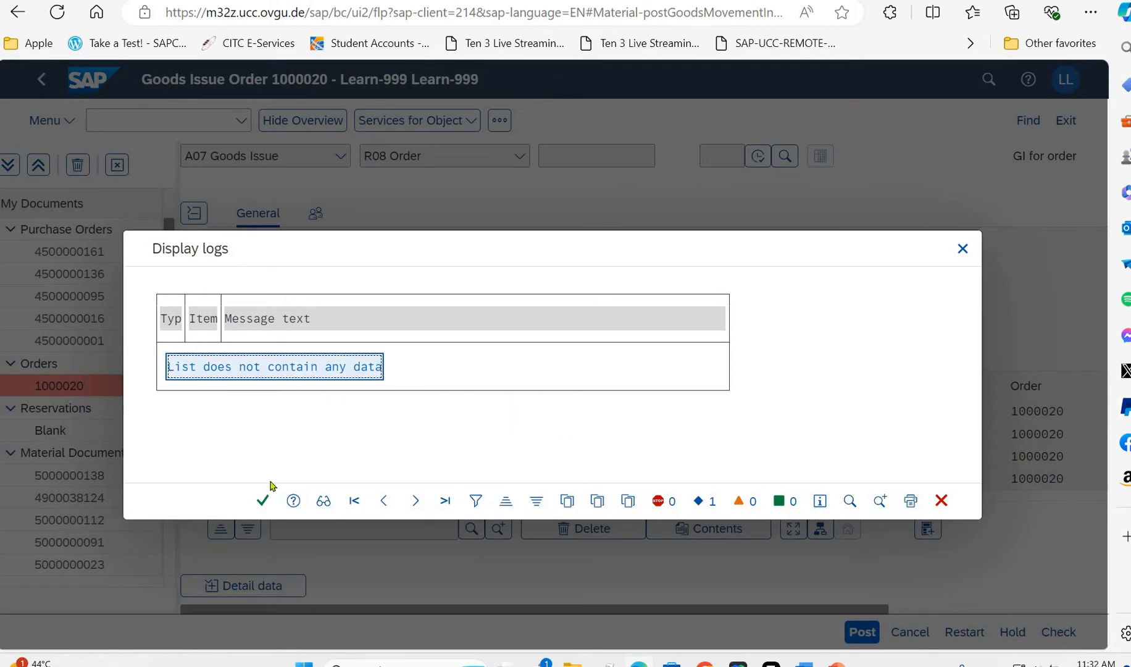
{"action": "left_click", "coordinate": [262, 501]}
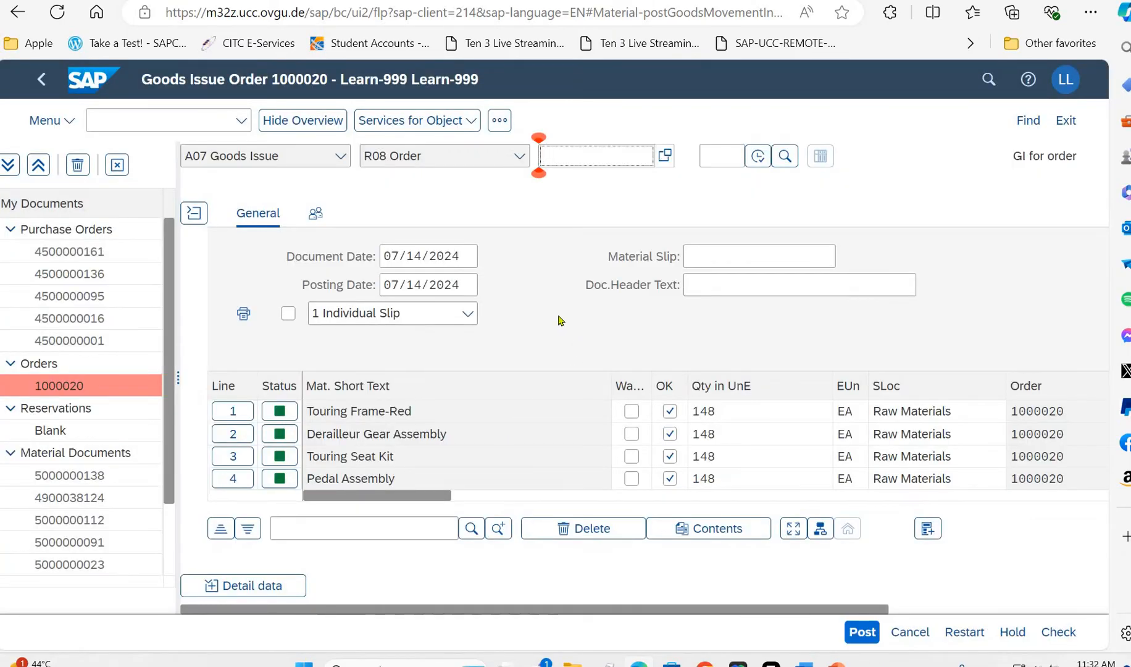
- Examine the status, OK mark, quantity and storage location of the component lines, especially line 10, Touring Aluminum Wheel Assembly
{"action": "left_click", "coordinate": [515, 417]}
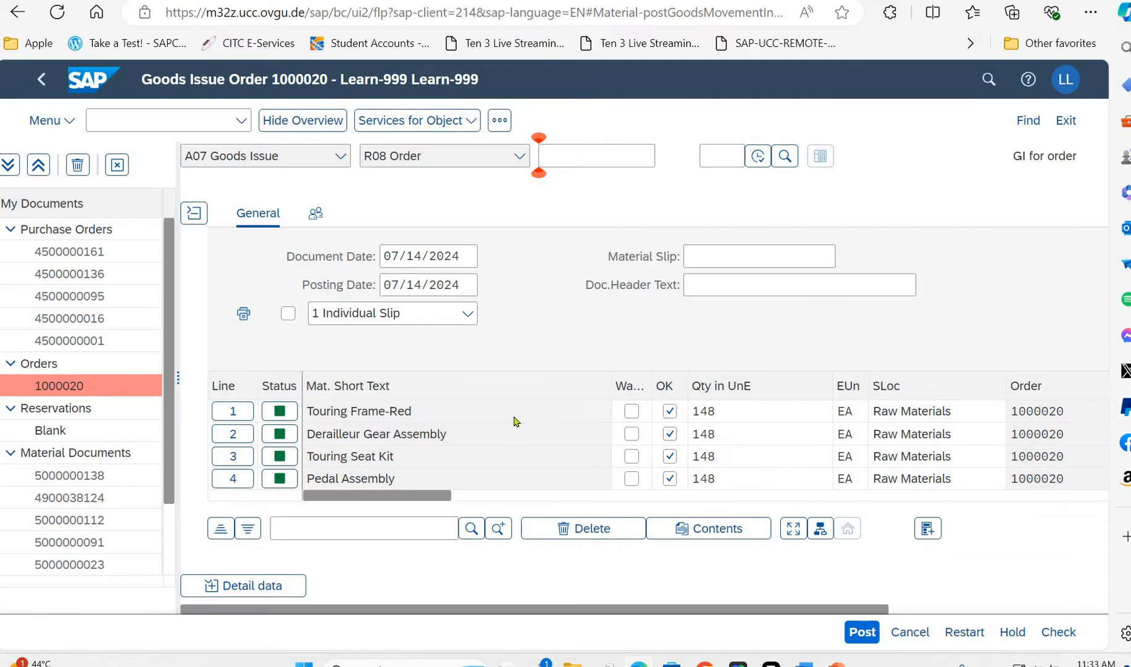
{"action": "scroll", "coordinate": [516, 422], "scroll_direction": "down", "scroll_amount": 3}
{"action": "left_click", "coordinate": [515, 417]}
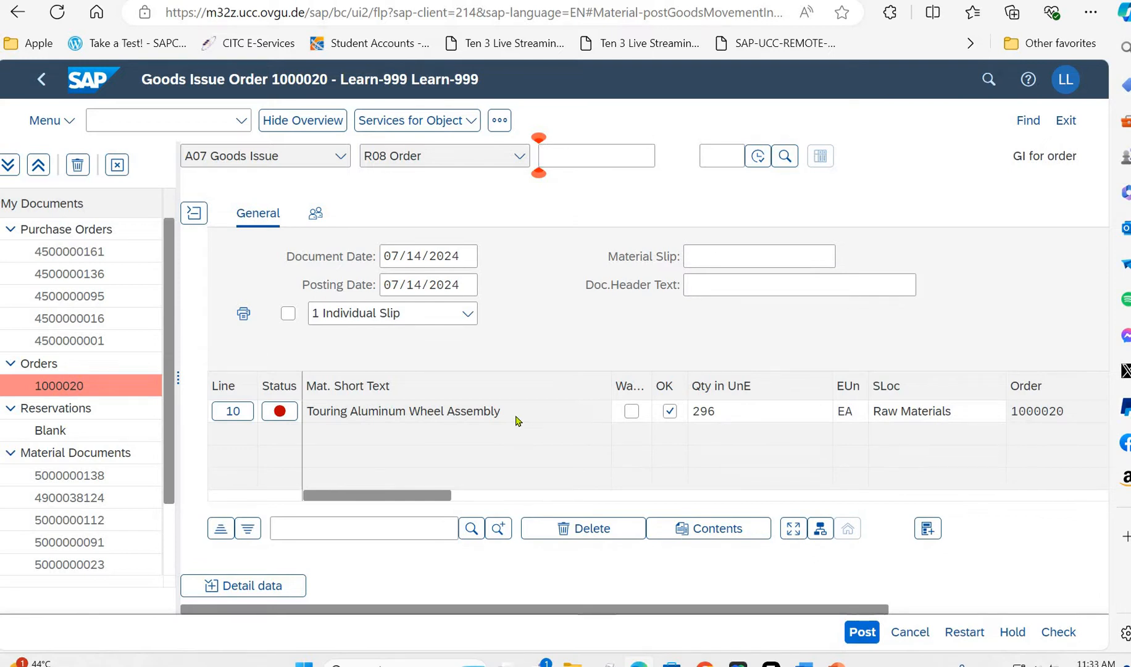
{"action": "scroll", "coordinate": [517, 421], "scroll_direction": "up", "scroll_amount": 3}
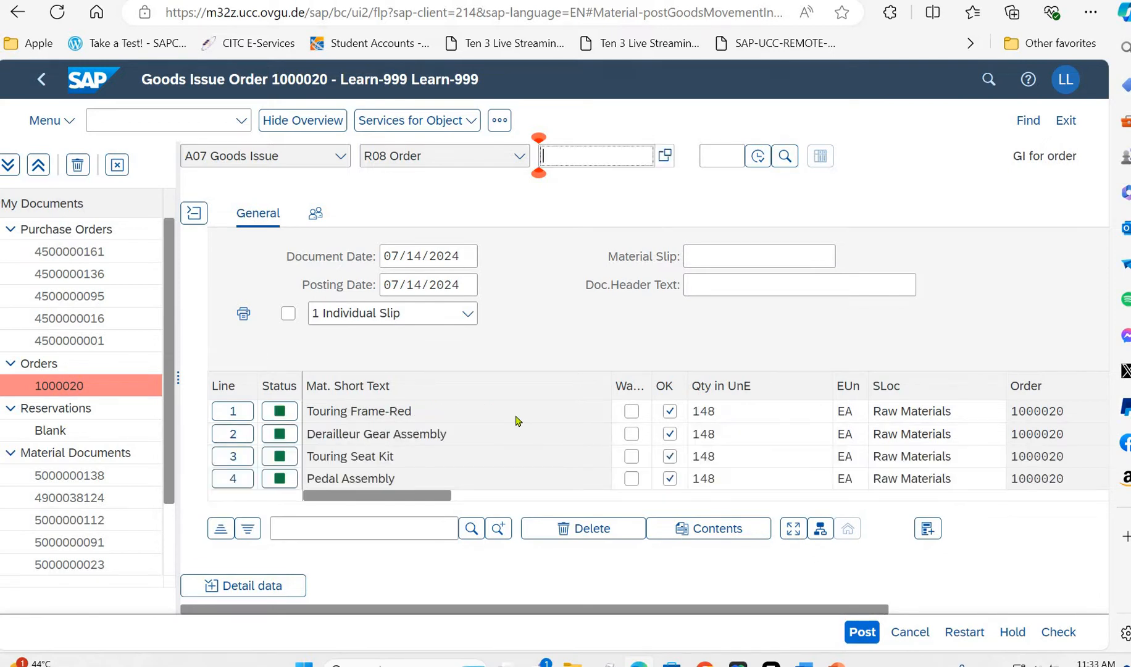
{"action": "left_click", "coordinate": [518, 421]}
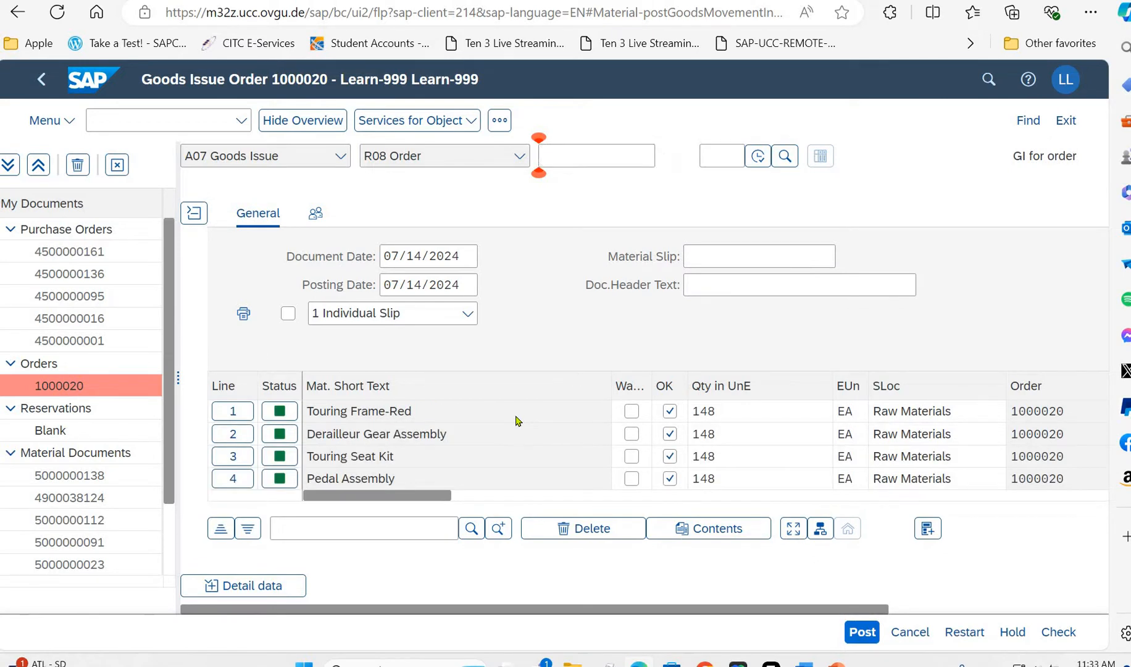
{"action": "scroll", "coordinate": [522, 419], "scroll_direction": "down", "scroll_amount": 2}
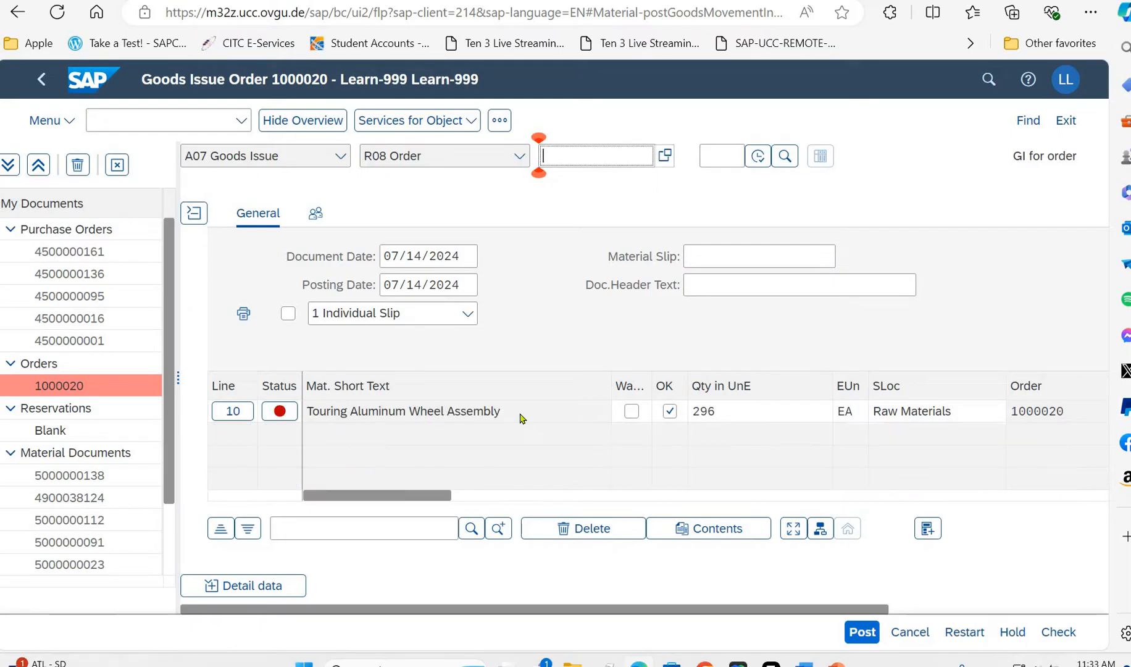
{"action": "scroll", "coordinate": [534, 423], "scroll_direction": "down", "scroll_amount": 1}
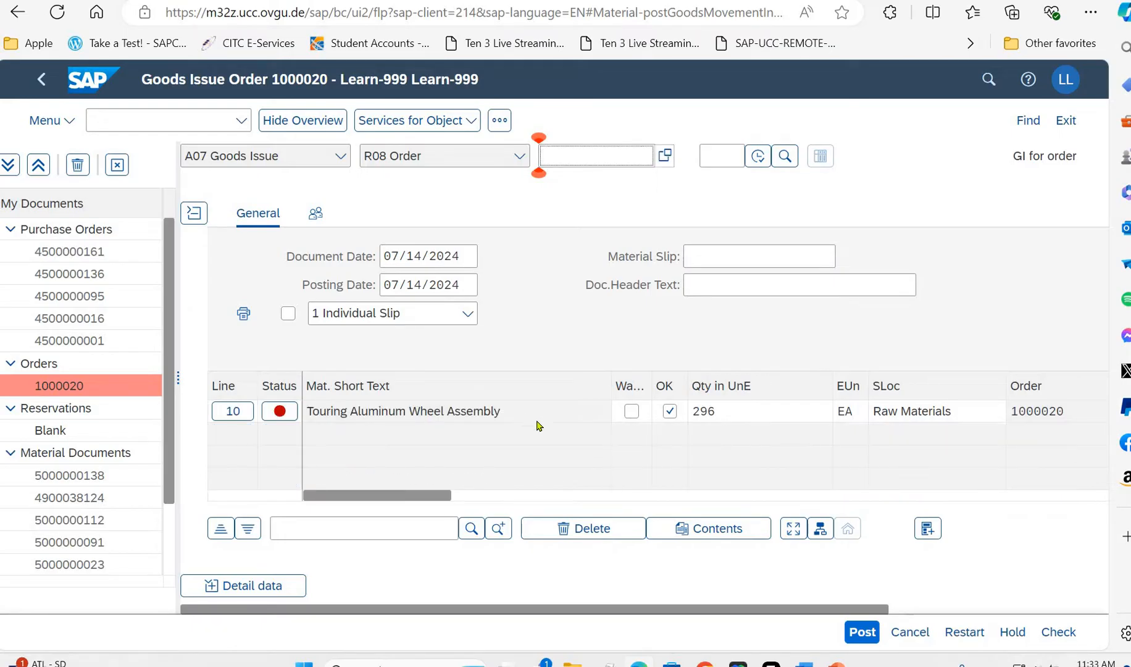
{"action": "left_click", "coordinate": [738, 415]}
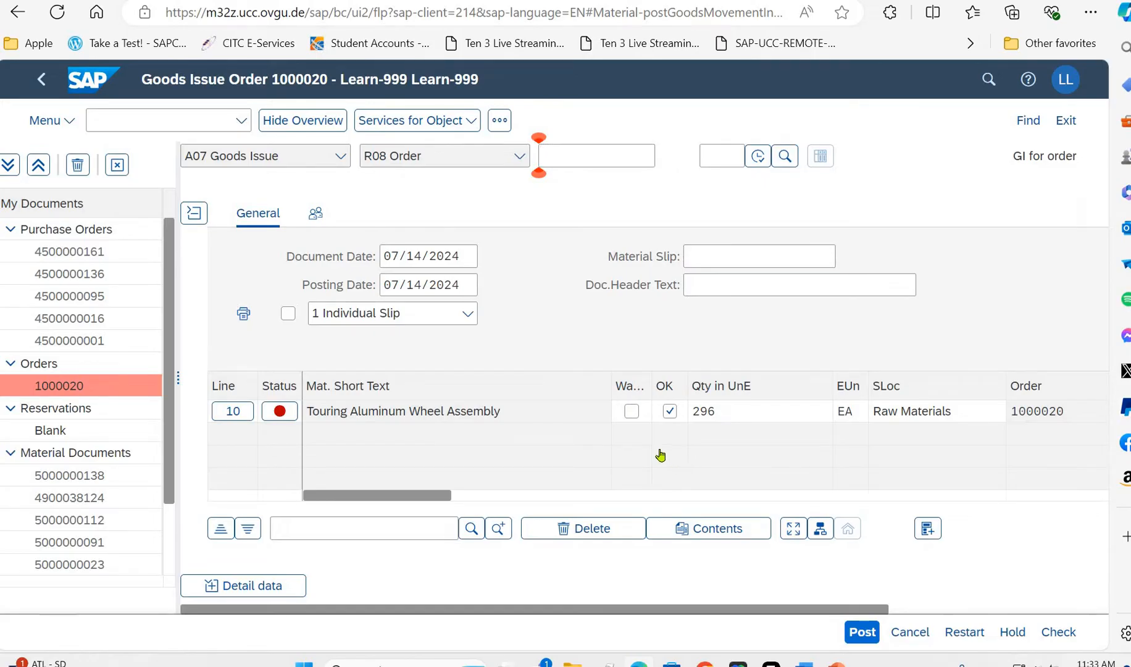
- Mark the Warranty Document and Packaging lines as OK
{"action": "scroll", "coordinate": [659, 455], "scroll_direction": "up", "scroll_amount": 3}
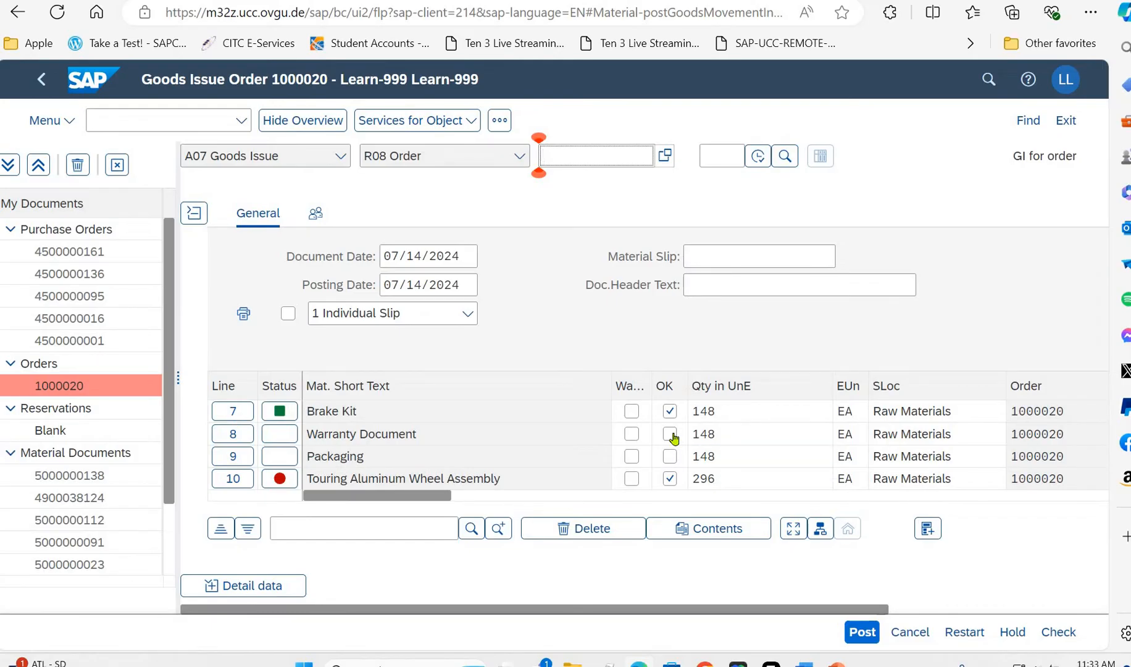
{"action": "left_click", "coordinate": [671, 441]}
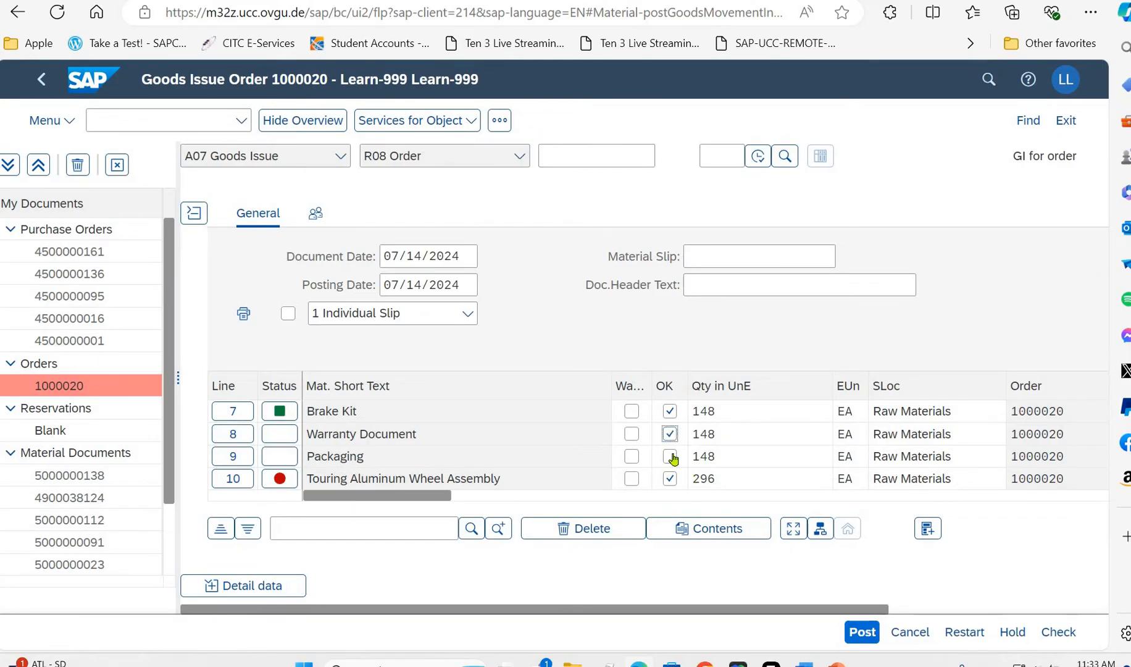
{"action": "left_click", "coordinate": [670, 457]}
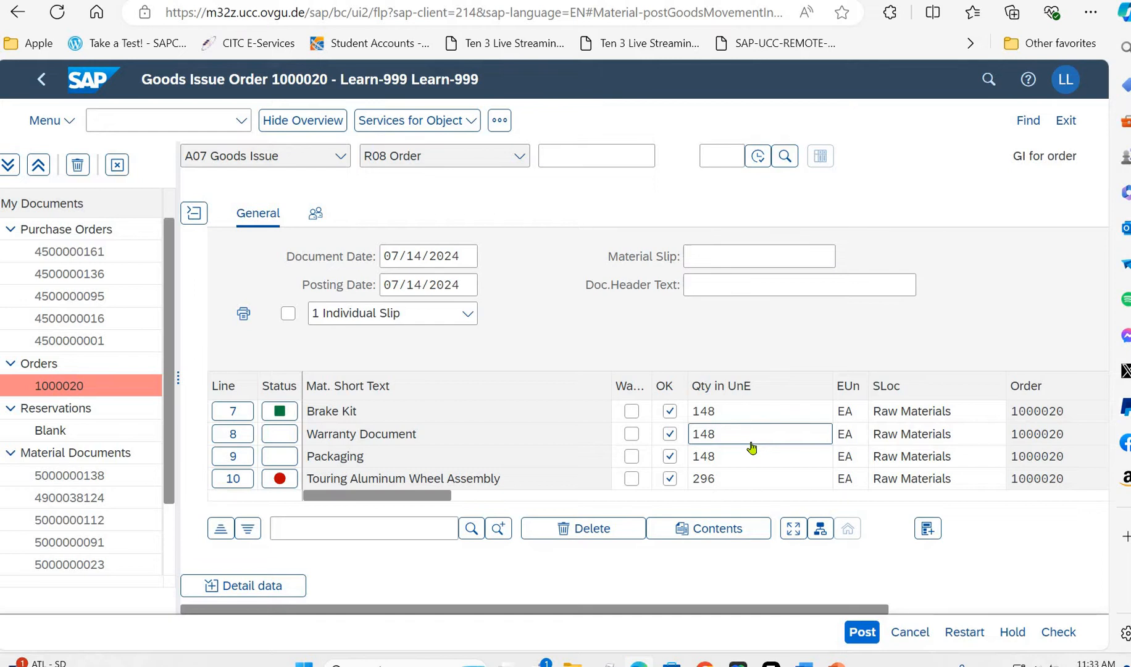
- Try to post the goods issue with the Warranty Document and Packaging lines included, and close the message log
{"action": "scroll", "coordinate": [752, 447], "scroll_direction": "down", "scroll_amount": 1}
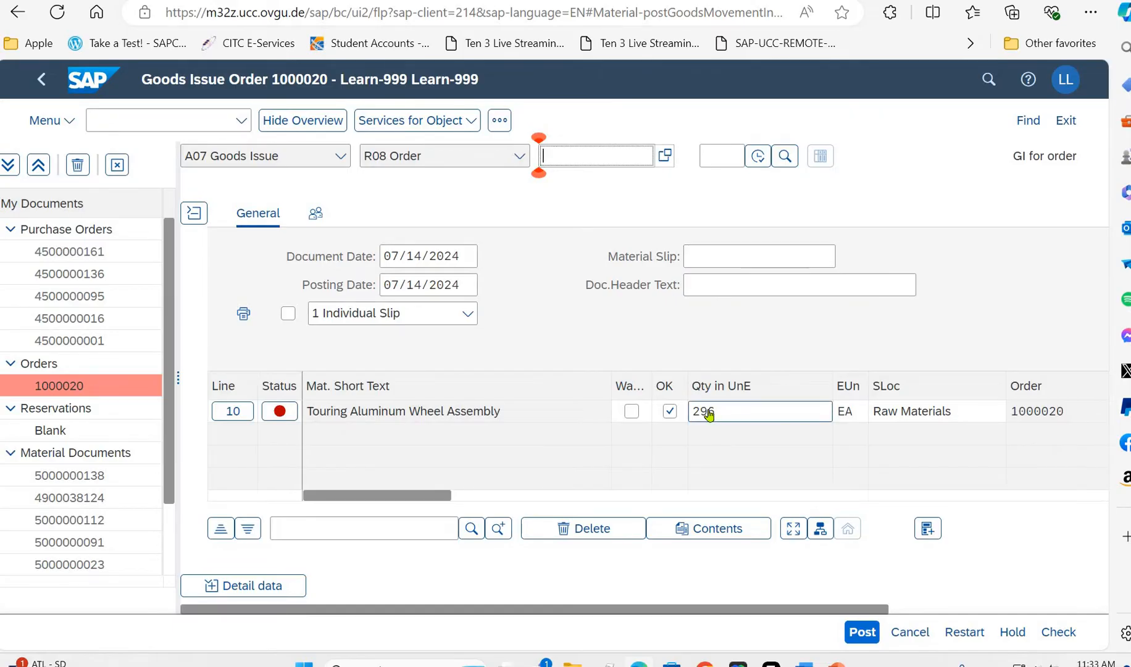
{"action": "left_click", "coordinate": [860, 631]}
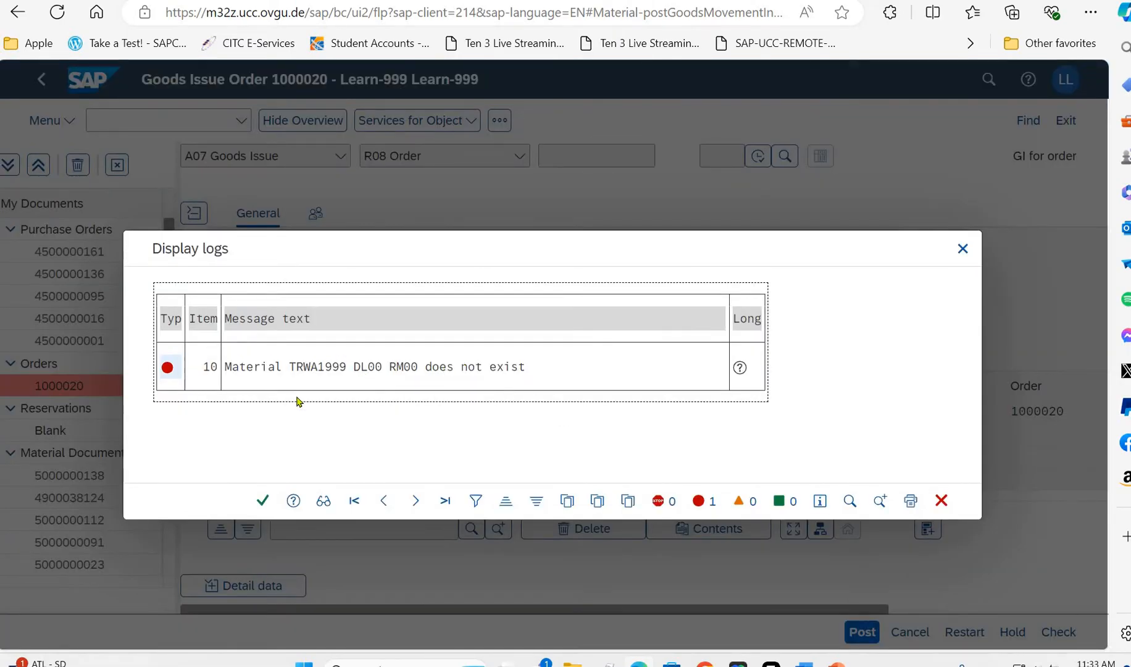
{"action": "left_click", "coordinate": [262, 500]}
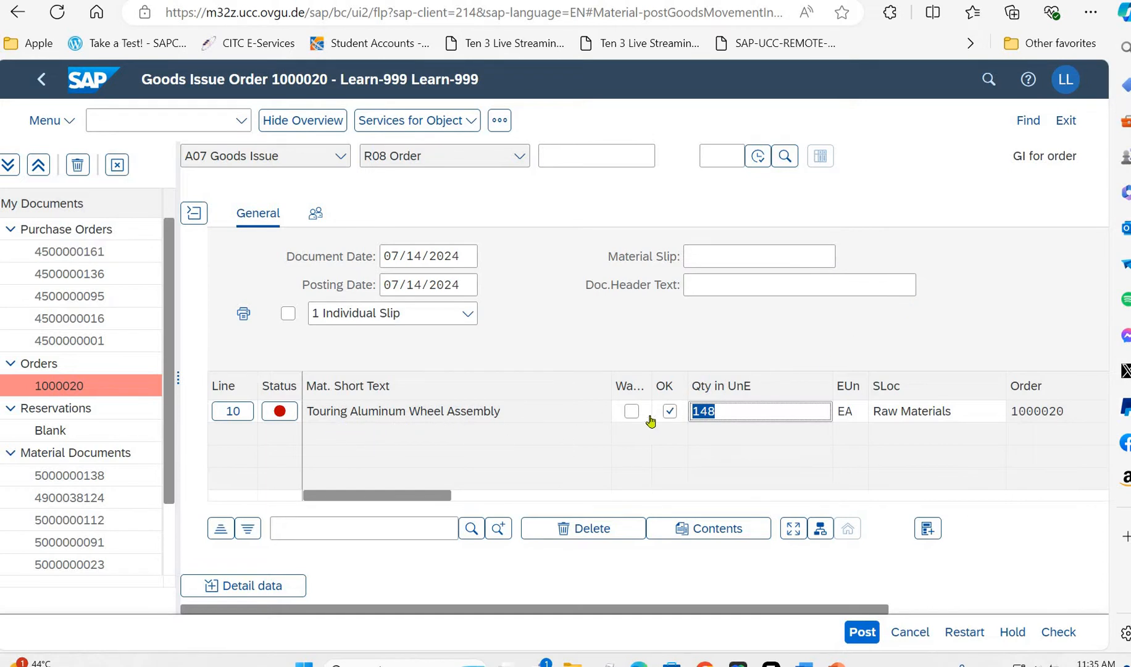
- Set the quantity of line 10, Touring Aluminum Wheel Assembly, to 296, confirm it and check the line statuses
{"action": "left_click", "coordinate": [775, 407]}
{"action": "key", "text": "Return"}
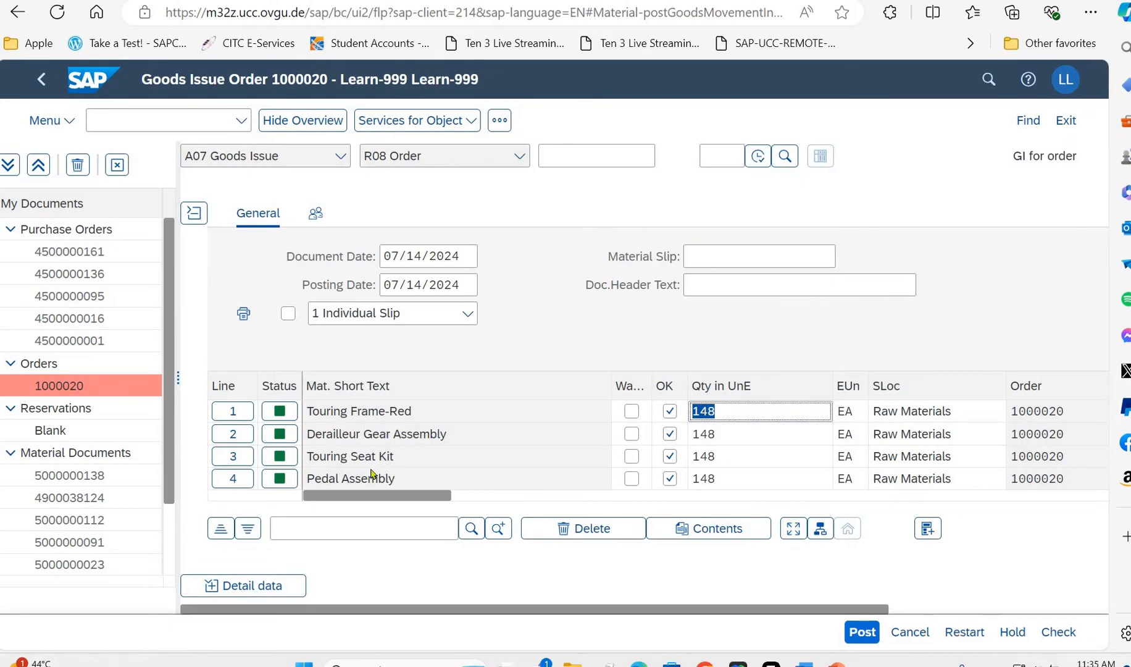
{"action": "left_click", "coordinate": [335, 443]}
{"action": "scroll", "coordinate": [334, 446], "scroll_direction": "down", "scroll_amount": 2}
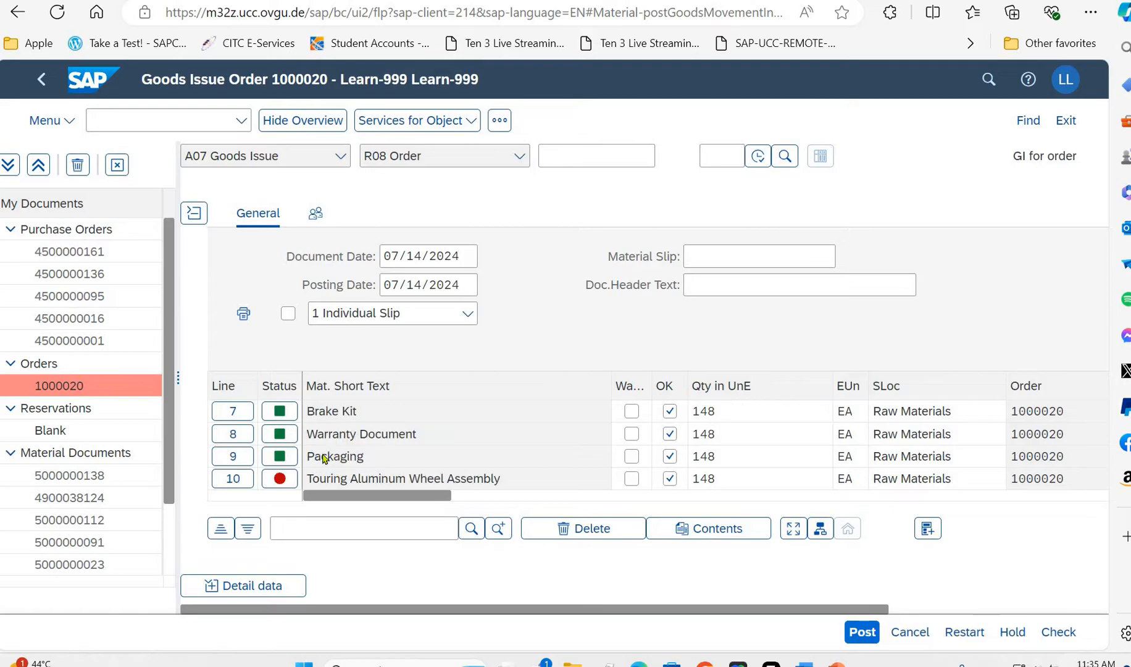
- Examine the material and quantity details of line 10, Touring Aluminum Wheel Assembly
{"action": "scroll", "coordinate": [236, 460], "scroll_direction": "down", "scroll_amount": 1}
{"action": "left_click", "coordinate": [229, 462]}
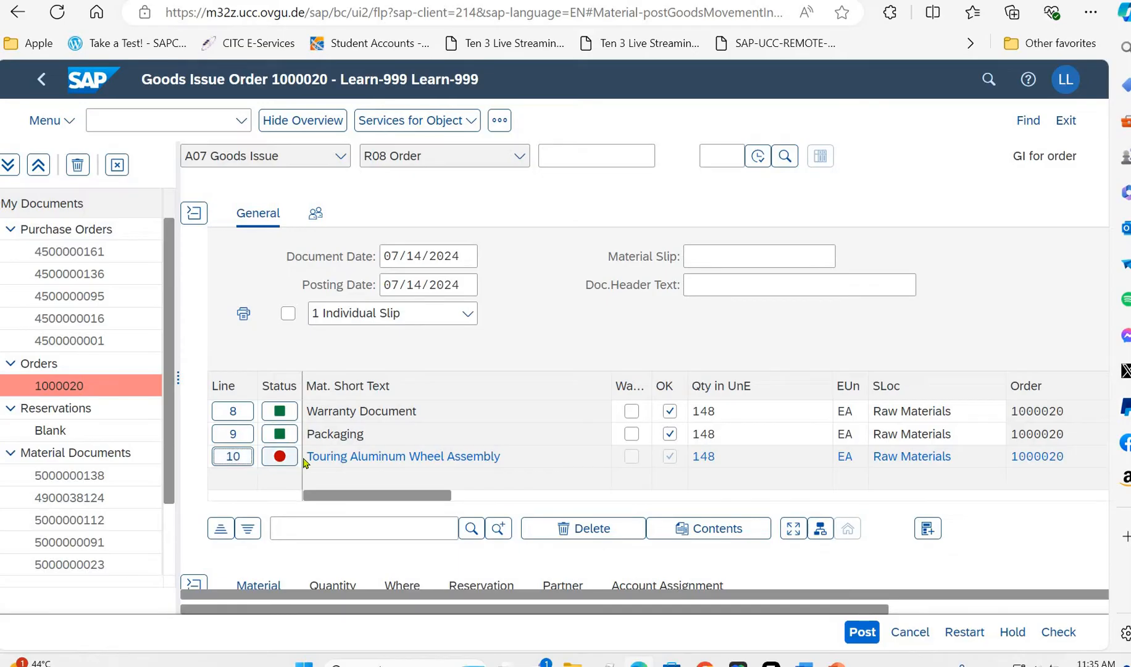
{"action": "left_click", "coordinate": [237, 458]}
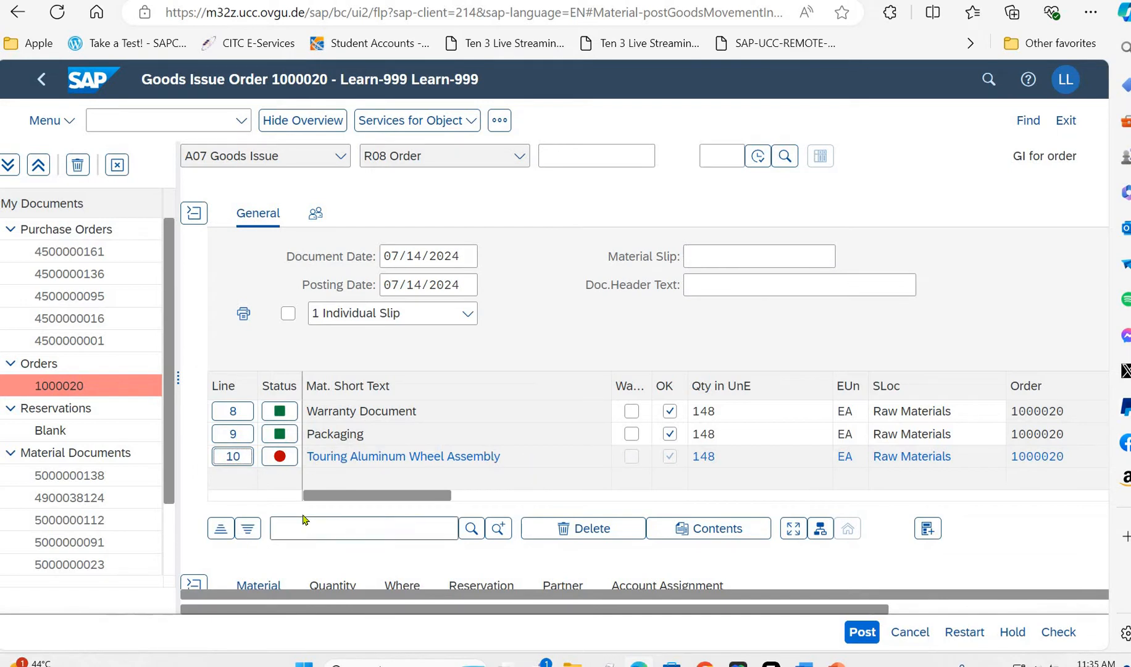
{"action": "scroll", "coordinate": [318, 463], "scroll_direction": "down", "scroll_amount": 5}
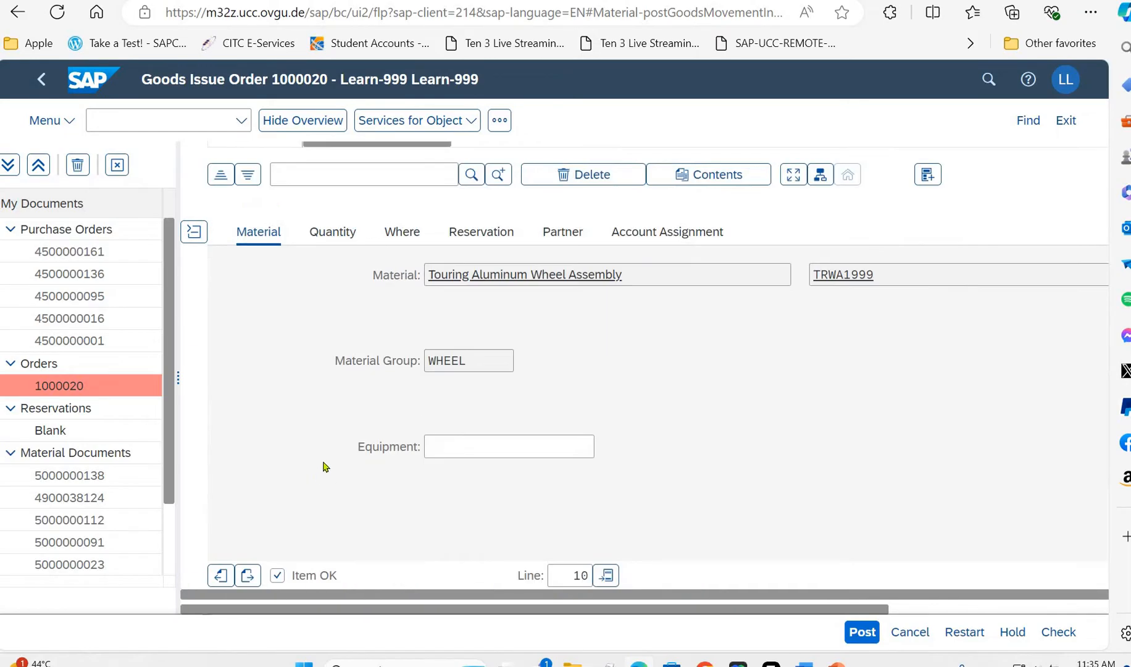
{"action": "scroll", "coordinate": [326, 468], "scroll_direction": "up", "scroll_amount": 3}
{"action": "scroll", "coordinate": [327, 467], "scroll_direction": "down", "scroll_amount": 3}
{"action": "scroll", "coordinate": [327, 467], "scroll_direction": "up", "scroll_amount": 3}
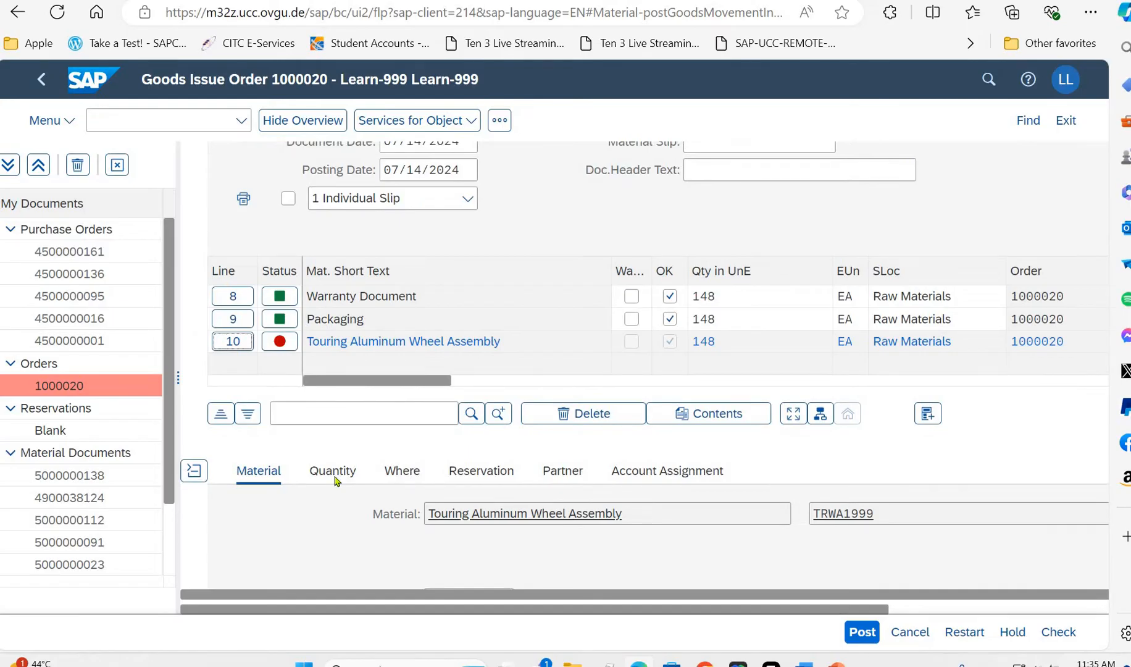
{"action": "left_click", "coordinate": [334, 477]}
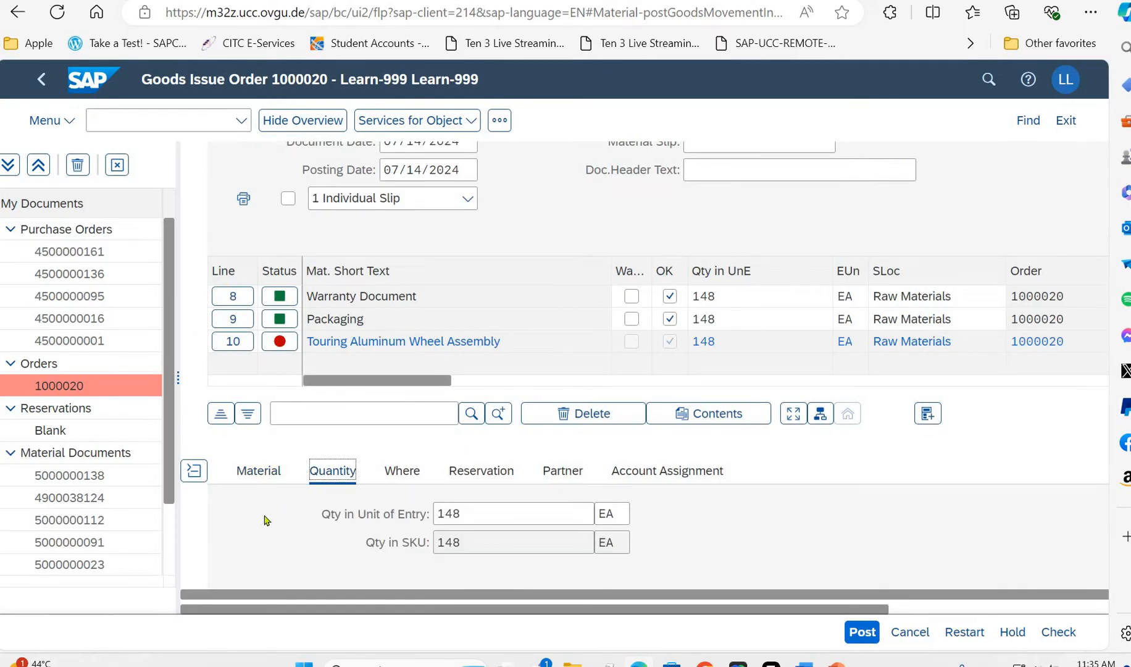
{"action": "scroll", "coordinate": [290, 488], "scroll_direction": "down", "scroll_amount": 3}
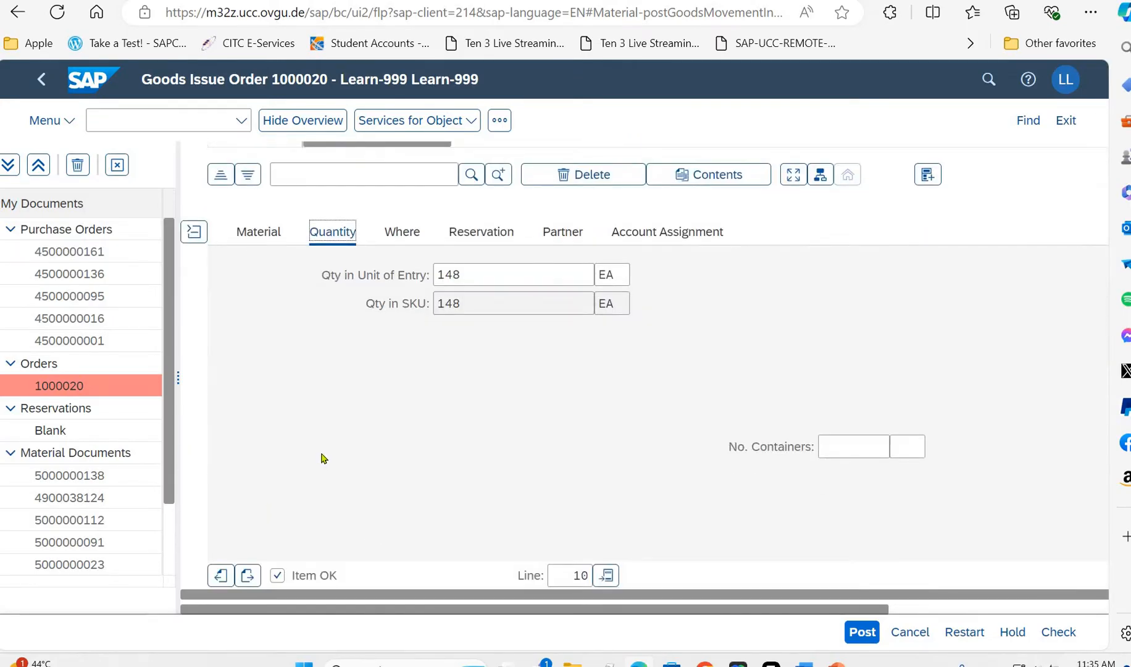
{"action": "scroll", "coordinate": [321, 458], "scroll_direction": "up", "scroll_amount": 5}
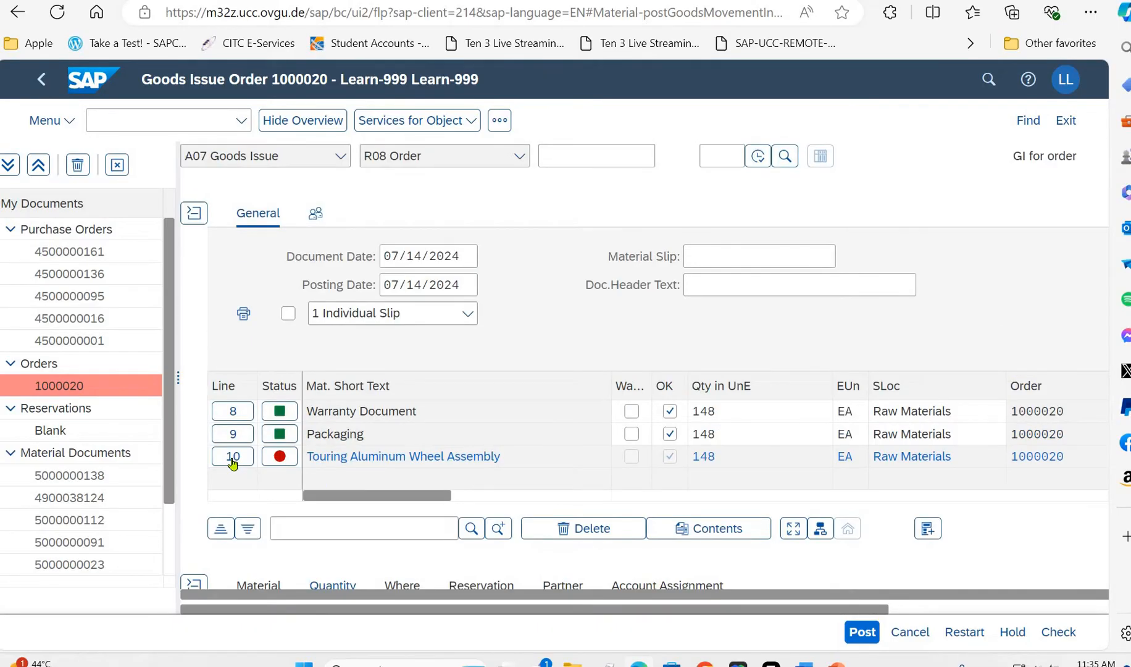
- Try to delete line 10, Touring Aluminum Wheel Assembly, while it is still marked OK, and check the component lines
{"action": "scroll", "coordinate": [234, 413], "scroll_direction": "down", "scroll_amount": 1}
{"action": "left_click", "coordinate": [232, 413]}
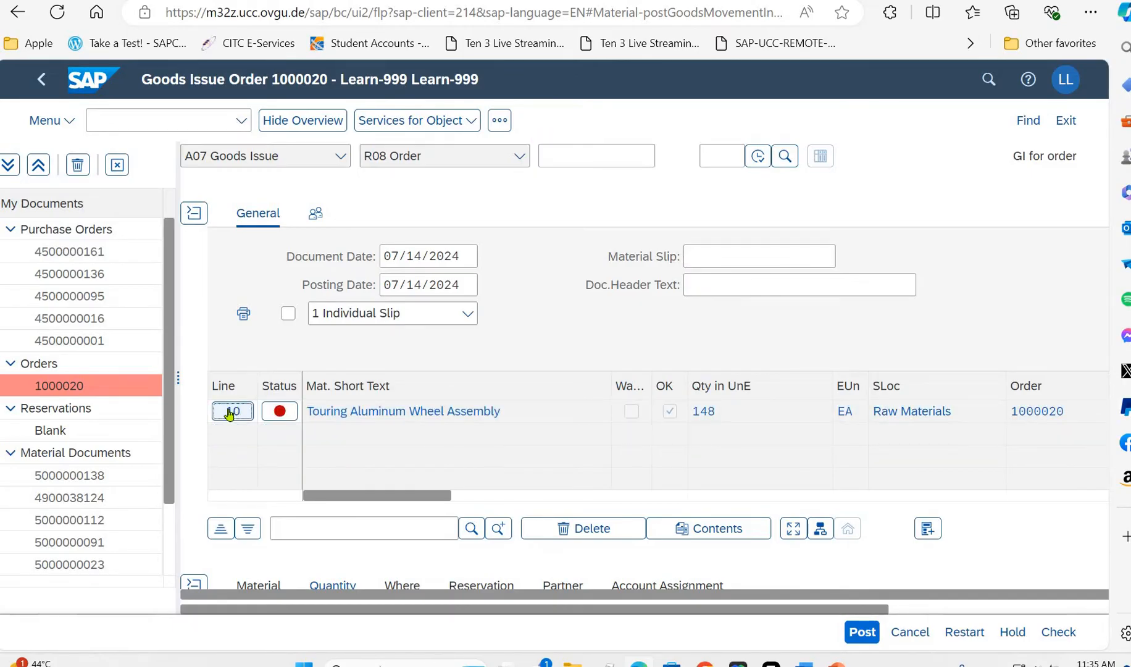
{"action": "left_click", "coordinate": [577, 530]}
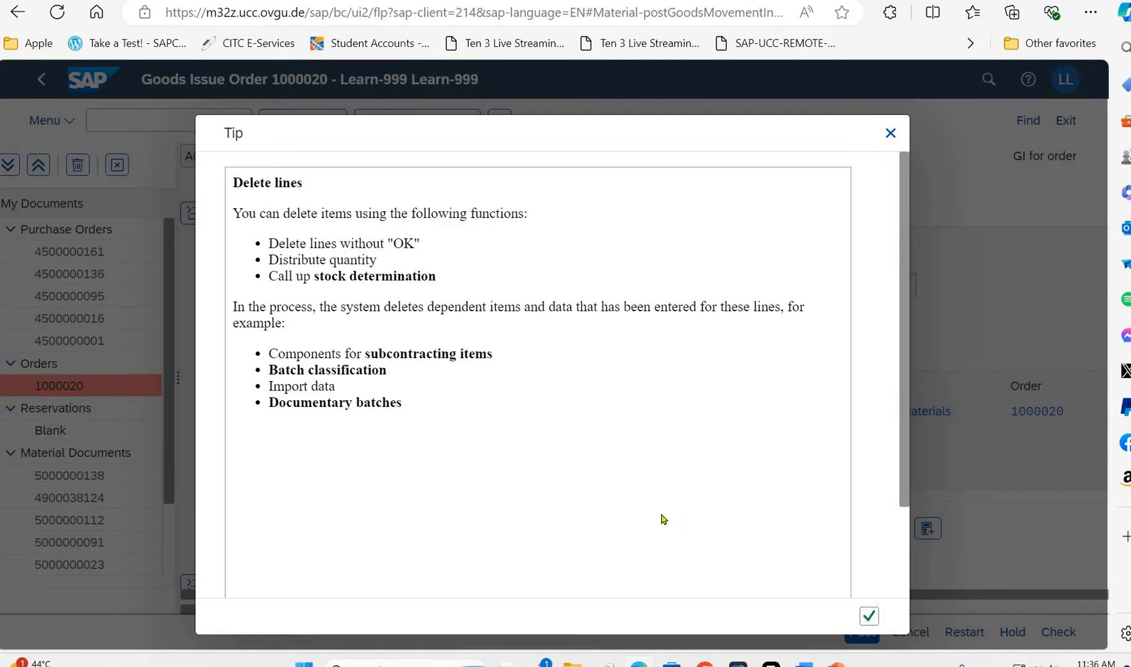
{"action": "key", "text": "Return"}
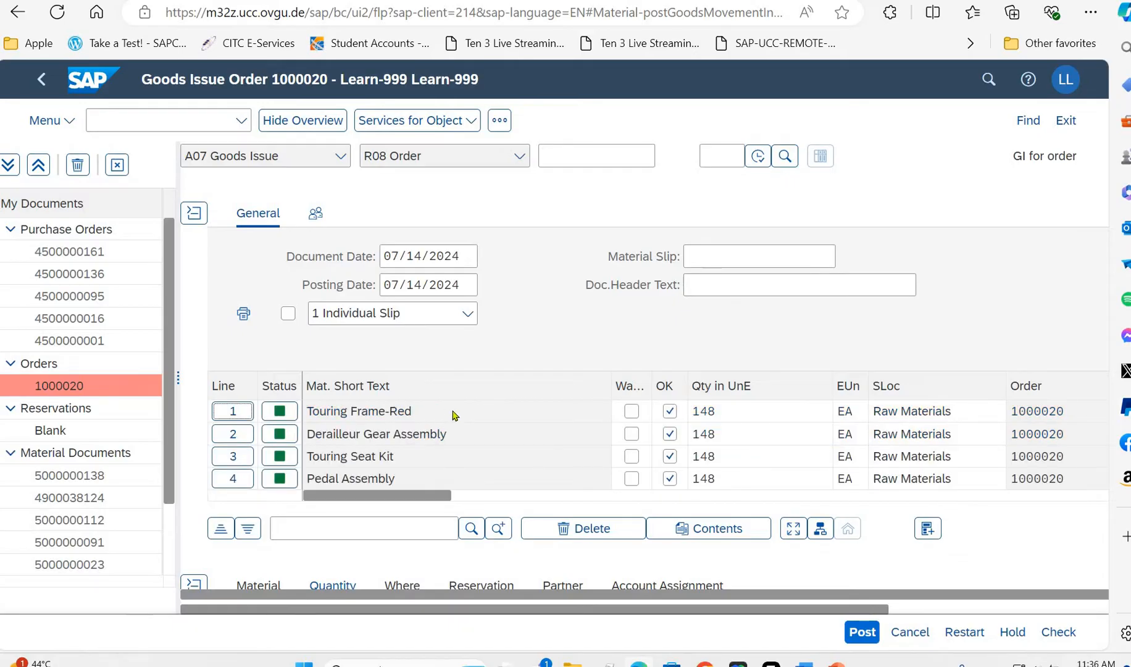
{"action": "scroll", "coordinate": [454, 419], "scroll_direction": "down", "scroll_amount": 1}
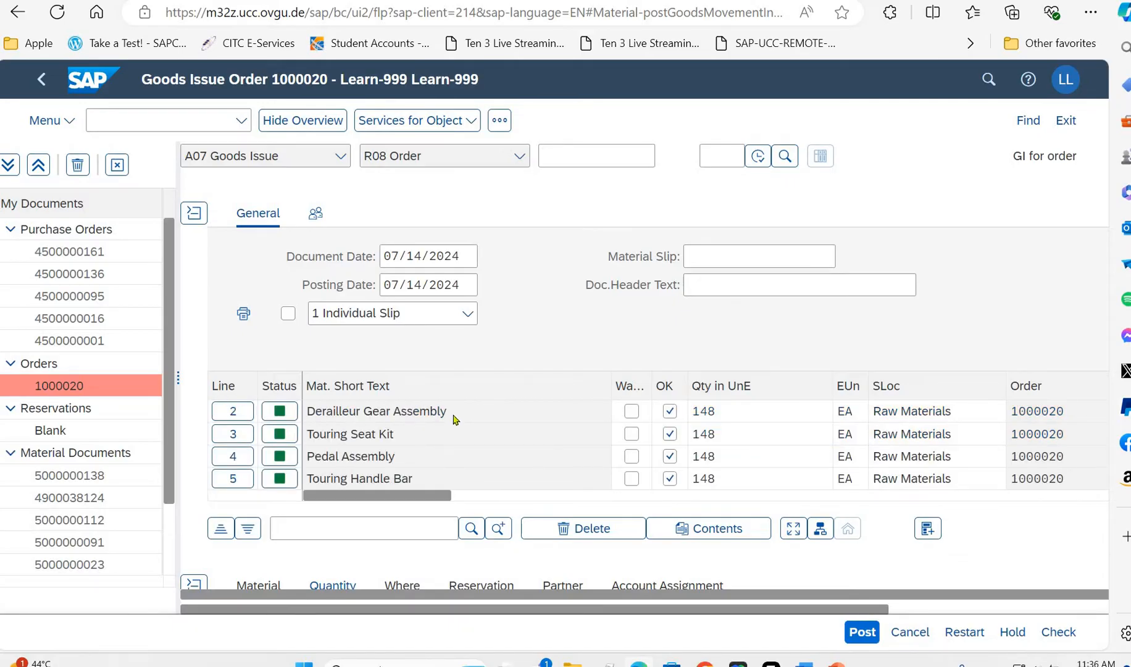
{"action": "scroll", "coordinate": [454, 420], "scroll_direction": "down", "scroll_amount": 6}
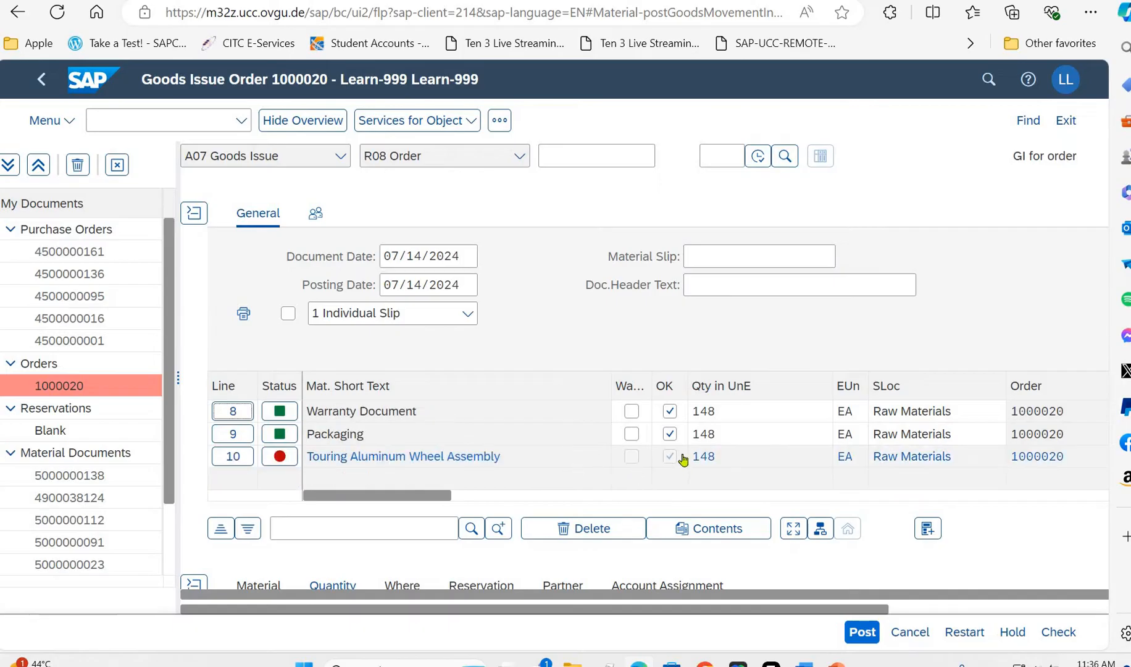
- Clear the OK mark of line 10, Touring Aluminum Wheel Assembly, and delete the line without OK
{"action": "left_click", "coordinate": [235, 458]}
{"action": "left_click", "coordinate": [670, 457]}
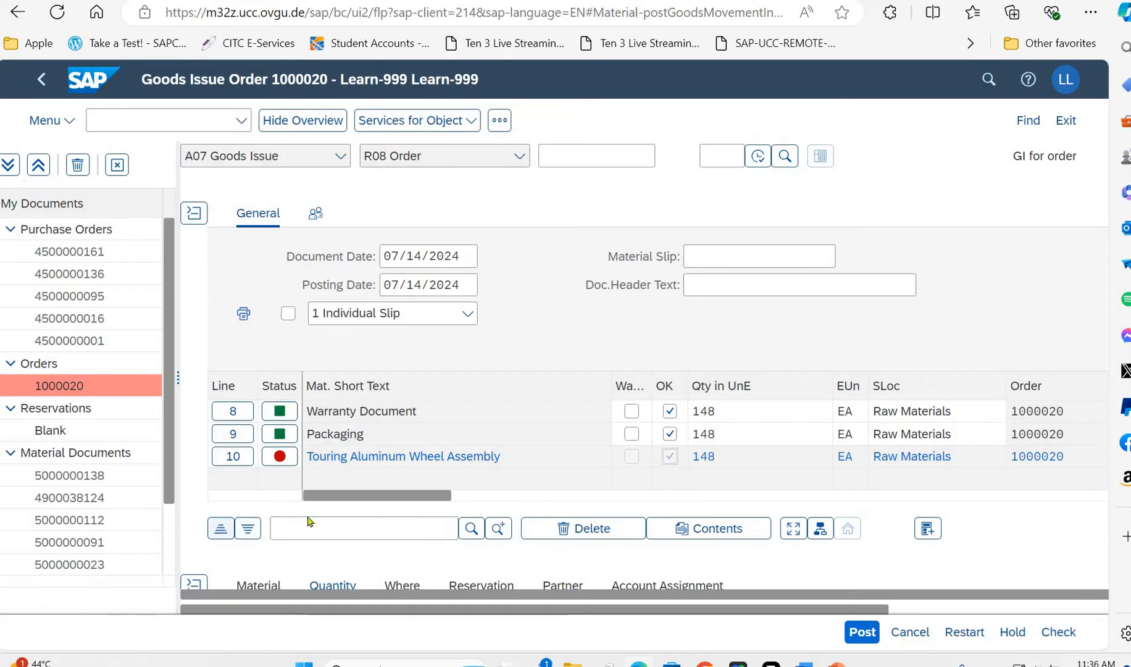
{"action": "scroll", "coordinate": [195, 350], "scroll_direction": "down", "scroll_amount": 4}
{"action": "left_click", "coordinate": [194, 347]}
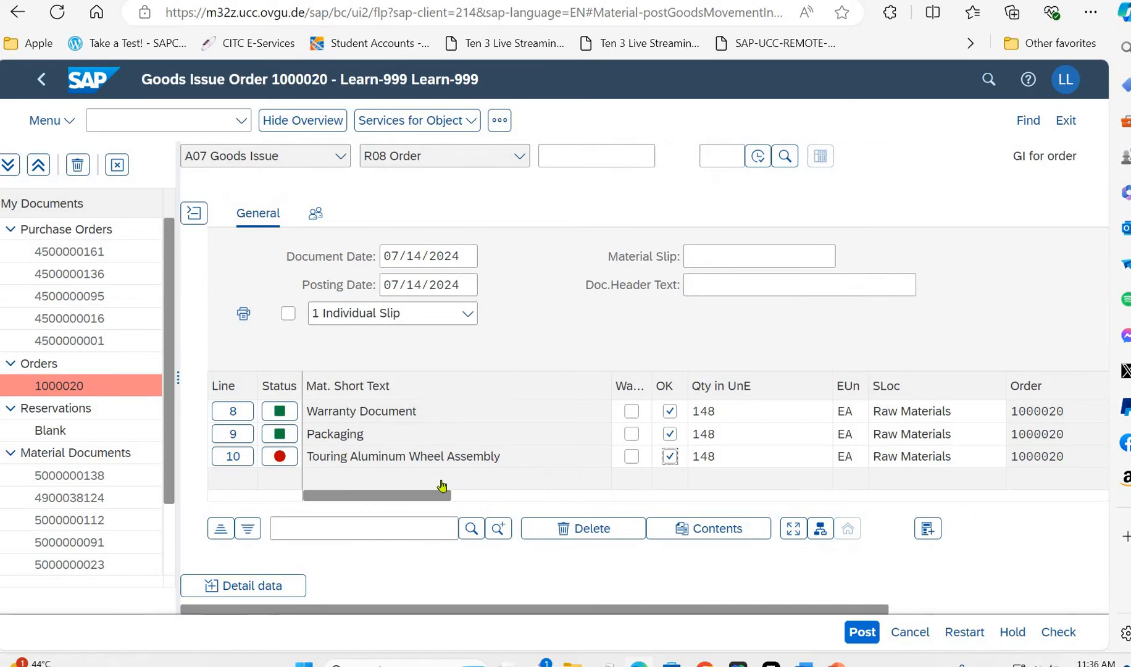
{"action": "left_click", "coordinate": [669, 457]}
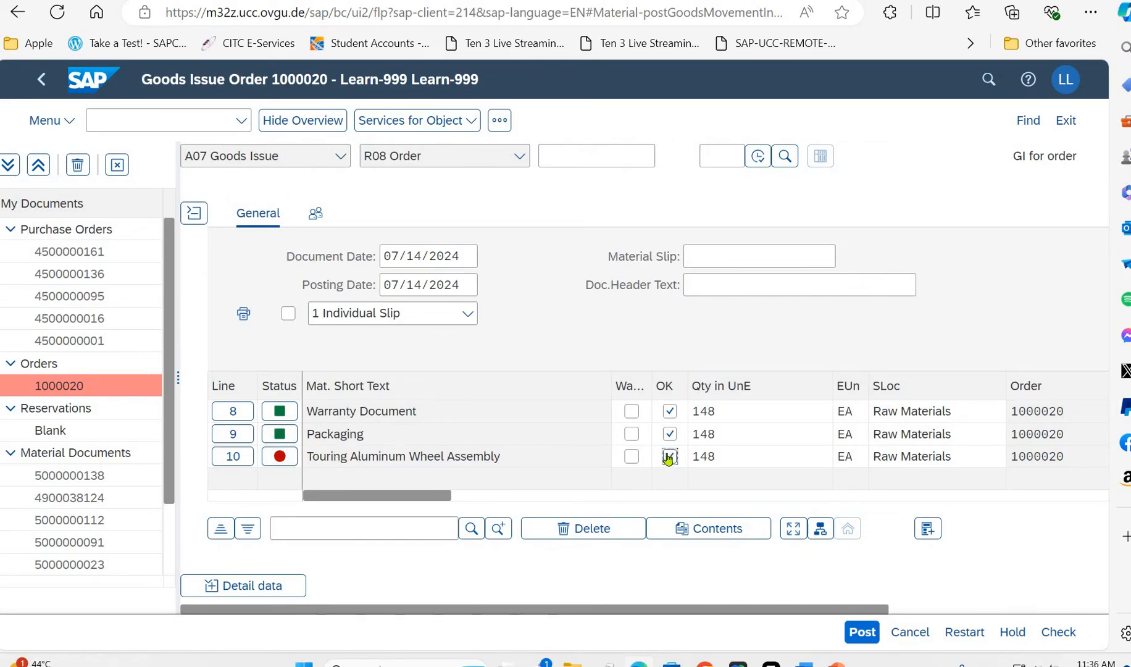
{"action": "left_click", "coordinate": [238, 459]}
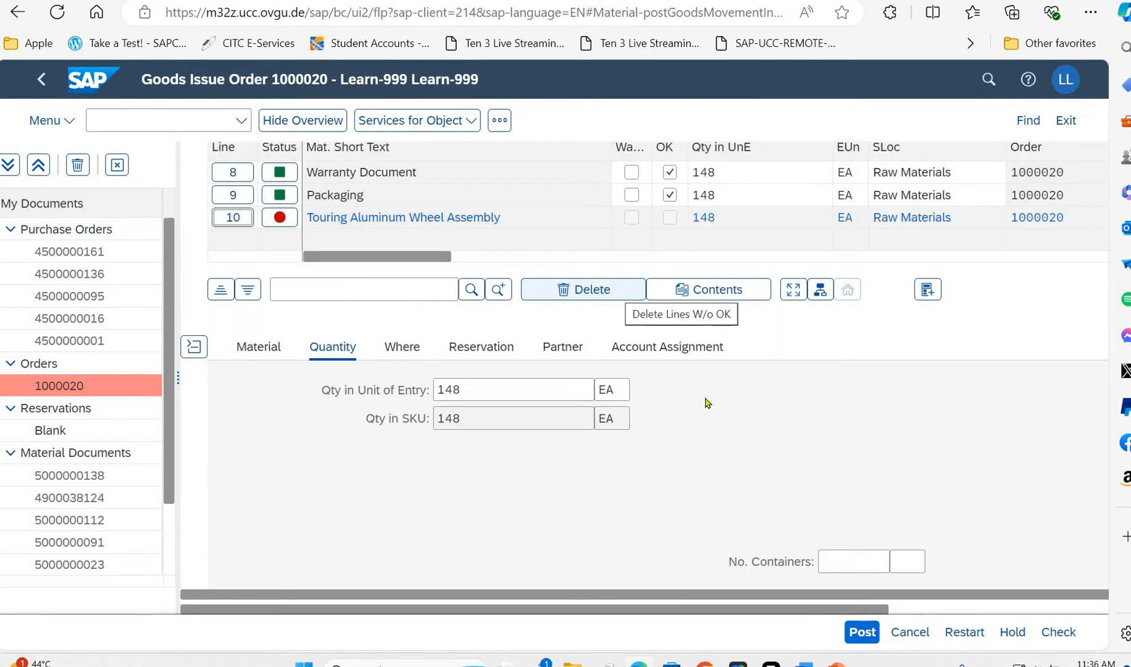
{"action": "left_click", "coordinate": [613, 290]}
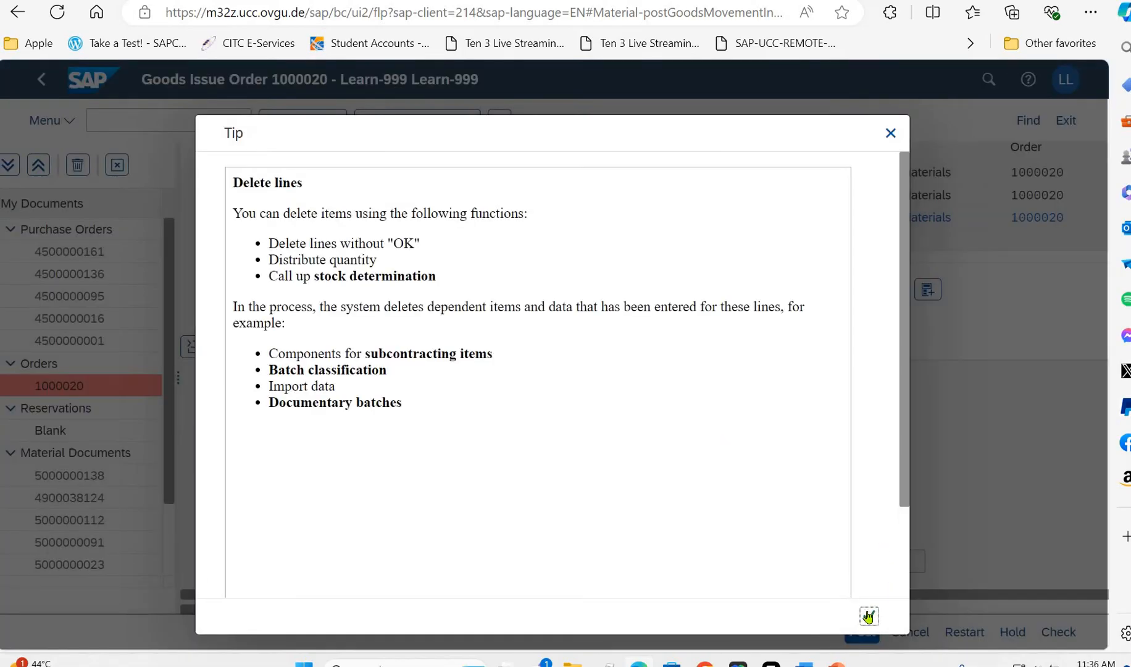
{"action": "left_click", "coordinate": [869, 615]}
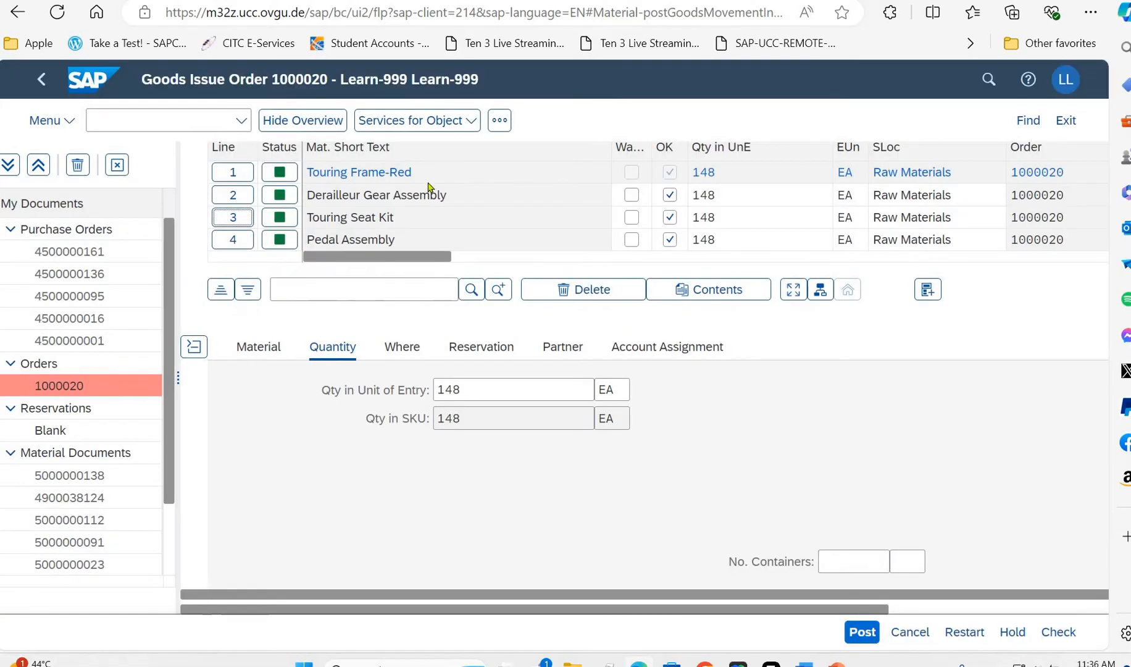
- Check the remaining component lines, post the goods issue and return to the launchpad
{"action": "scroll", "coordinate": [847, 334], "scroll_direction": "down", "scroll_amount": 2}
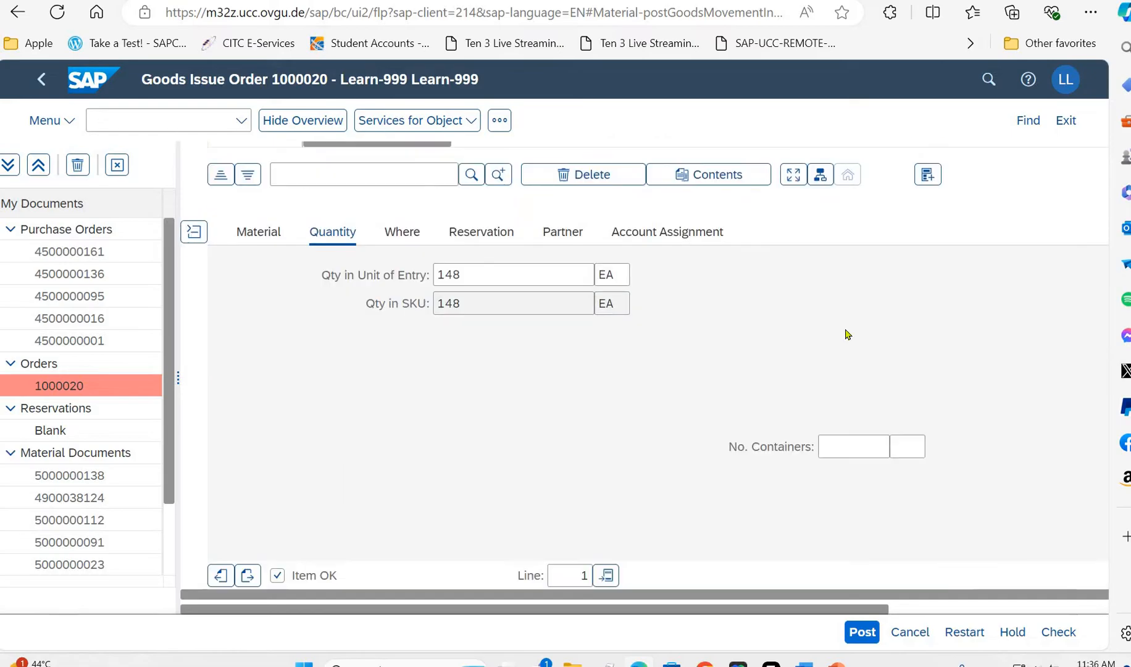
{"action": "scroll", "coordinate": [679, 376], "scroll_direction": "up", "scroll_amount": 6}
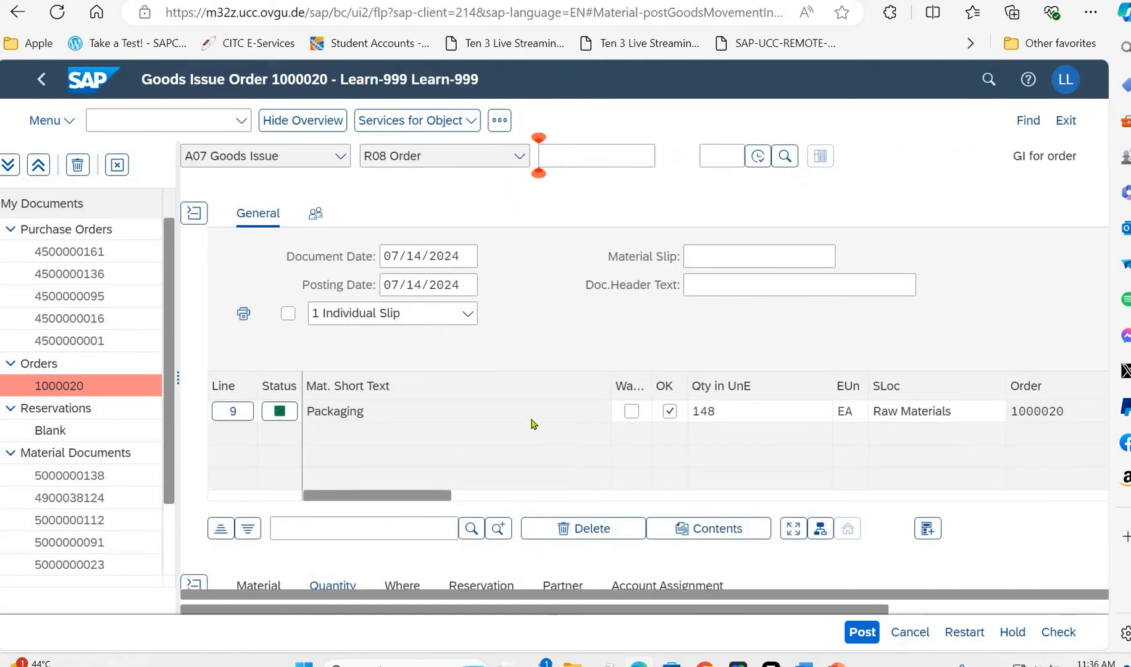
{"action": "scroll", "coordinate": [540, 433], "scroll_direction": "up", "scroll_amount": 3}
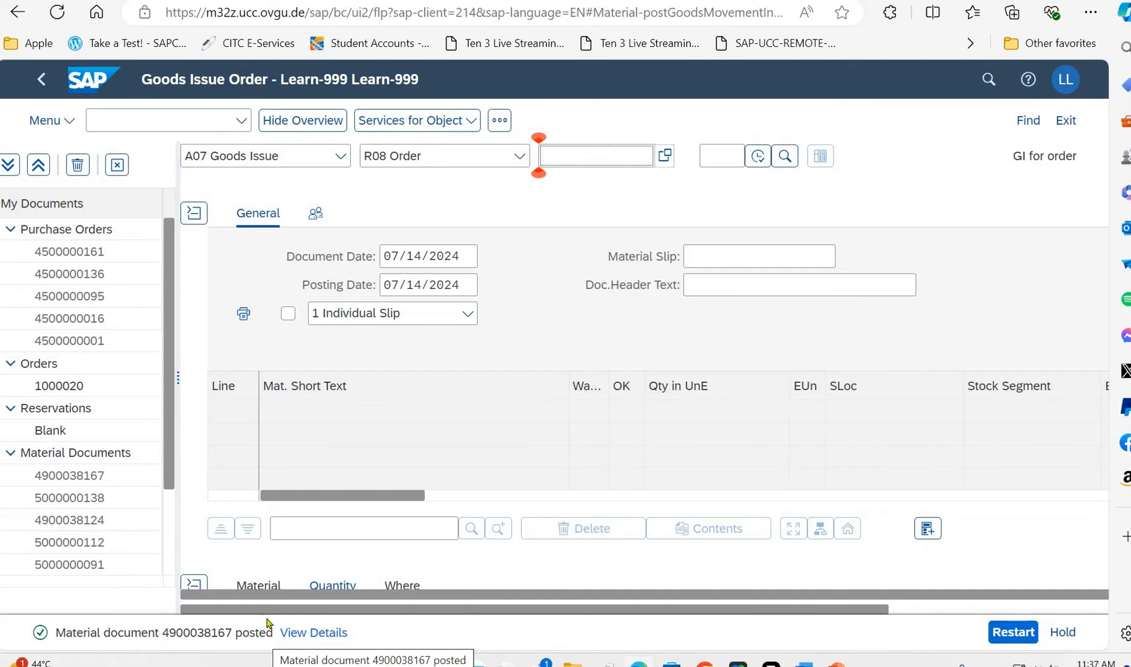
{"action": "left_click", "coordinate": [41, 80]}
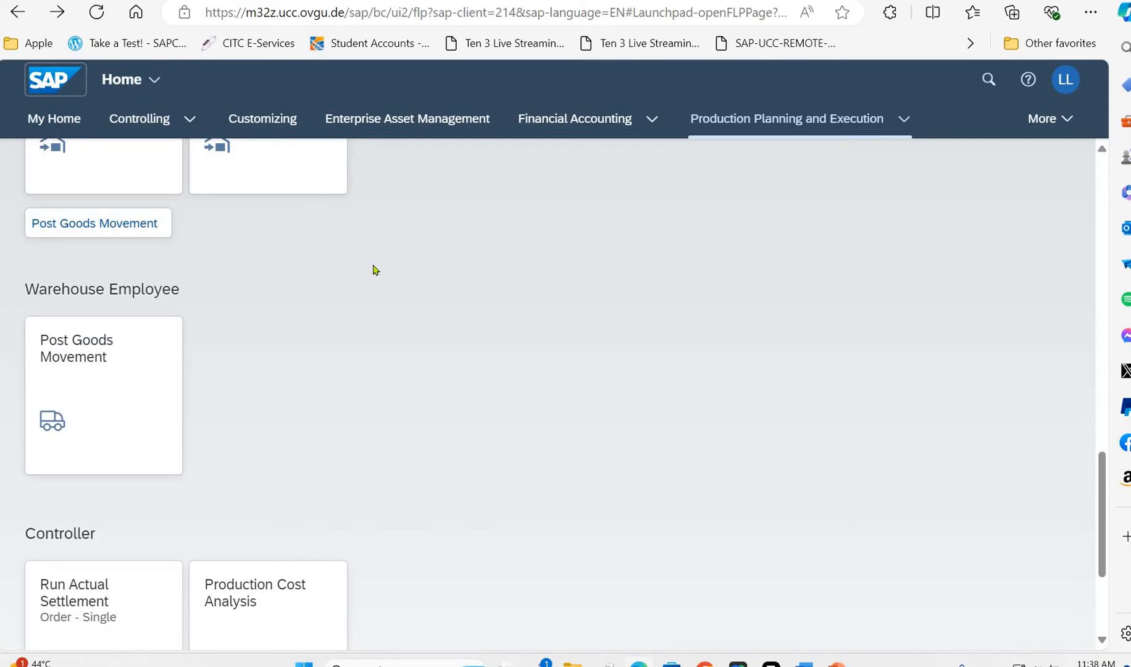
- Open Enter Production Order Confirmation for the Shop Floor Worker and load the same production order by its number
{"action": "scroll", "coordinate": [373, 270], "scroll_direction": "up", "scroll_amount": 15}
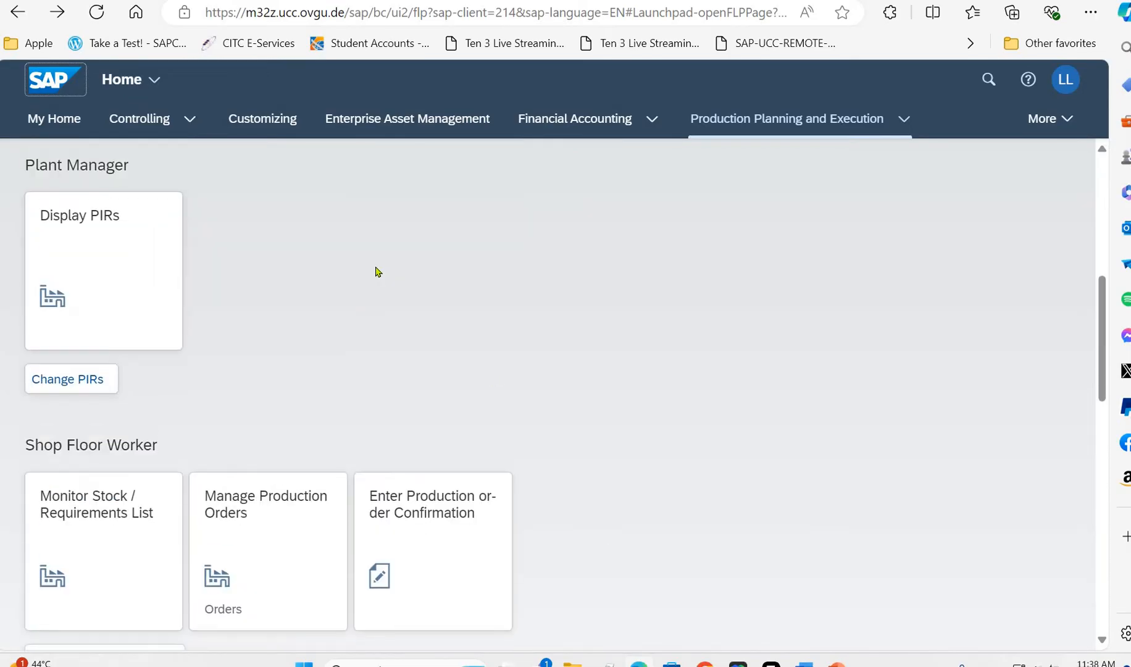
{"action": "scroll", "coordinate": [404, 372], "scroll_direction": "up", "scroll_amount": 4}
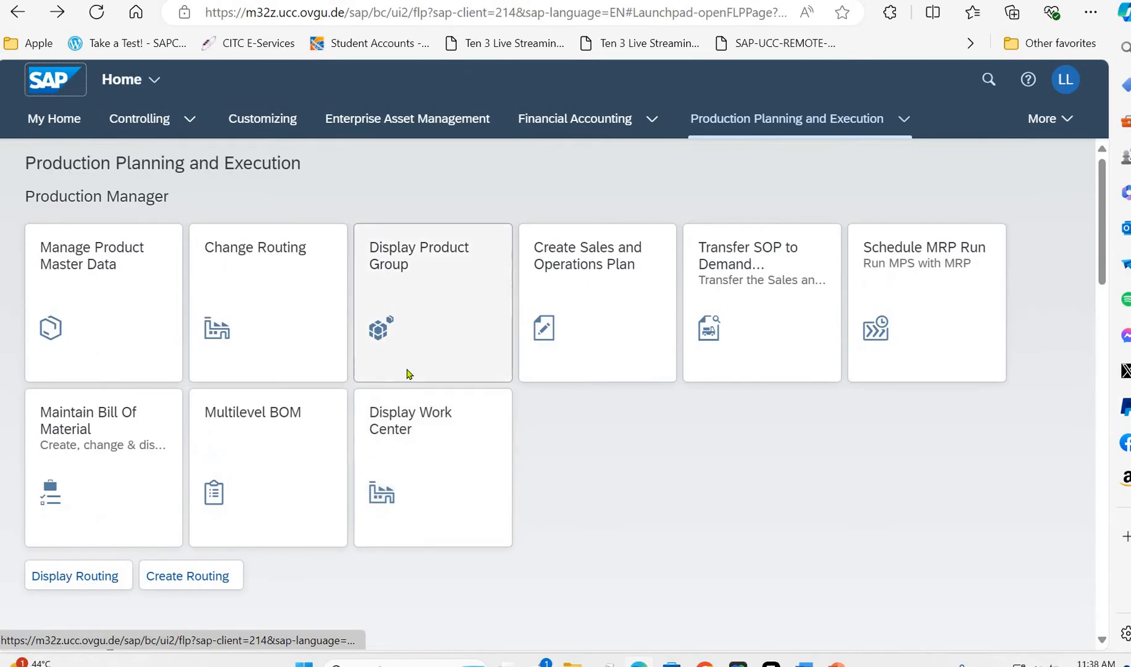
{"action": "scroll", "coordinate": [408, 373], "scroll_direction": "down", "scroll_amount": 4}
{"action": "scroll", "coordinate": [407, 374], "scroll_direction": "up", "scroll_amount": 4}
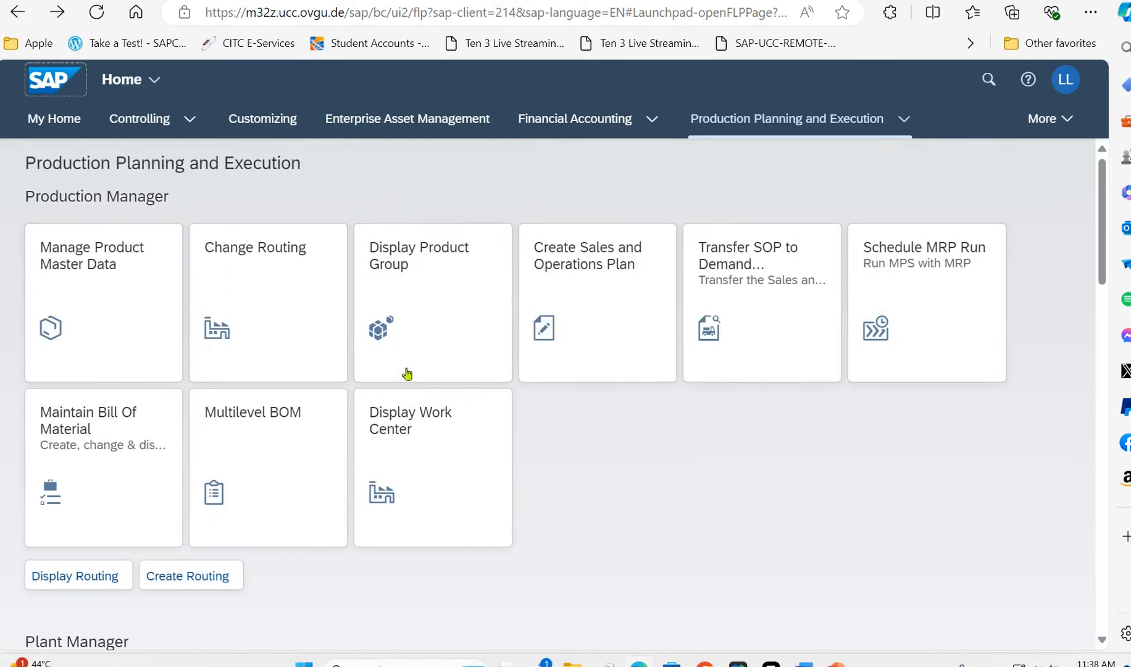
{"action": "scroll", "coordinate": [407, 373], "scroll_direction": "down", "scroll_amount": 6}
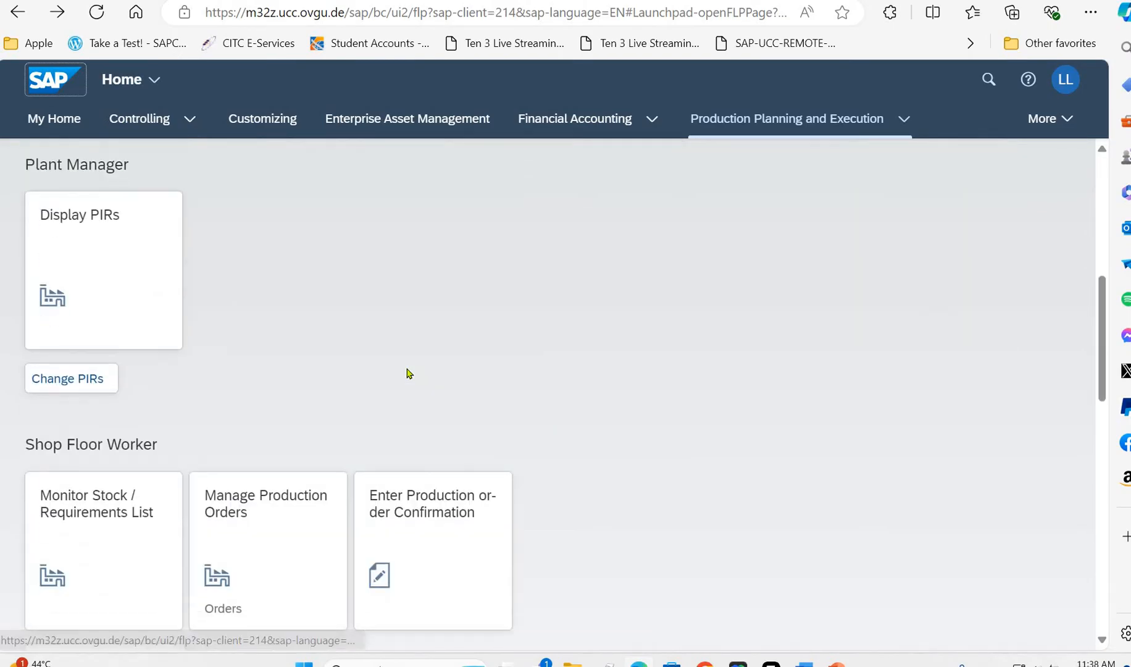
{"action": "scroll", "coordinate": [407, 373], "scroll_direction": "down", "scroll_amount": 4}
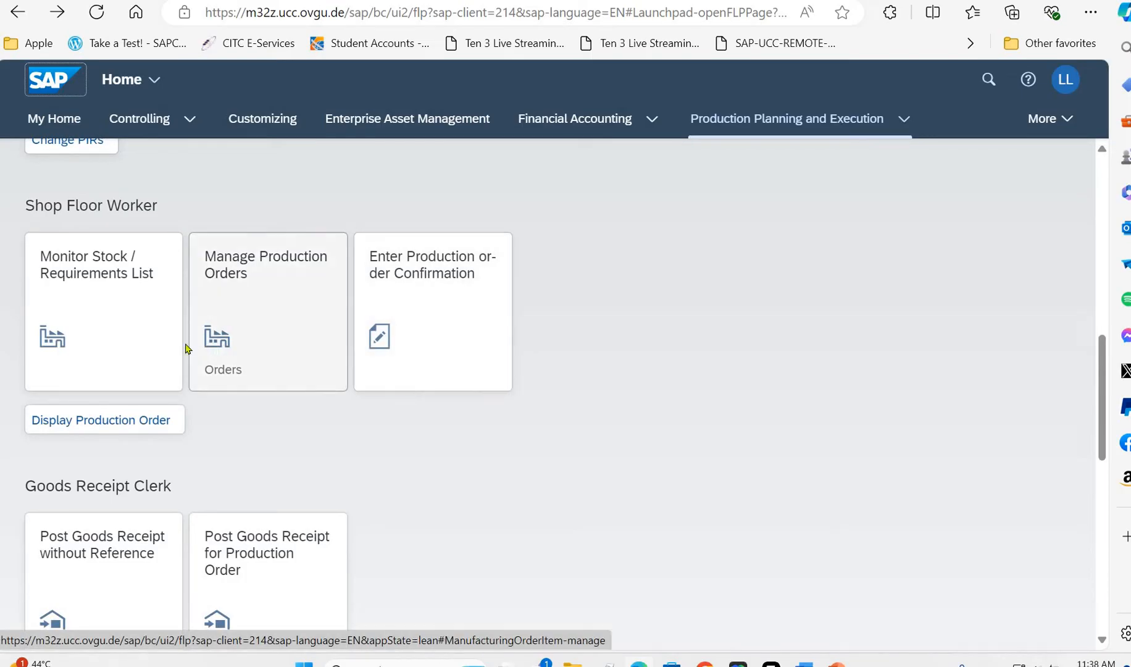
{"action": "left_click", "coordinate": [429, 329]}
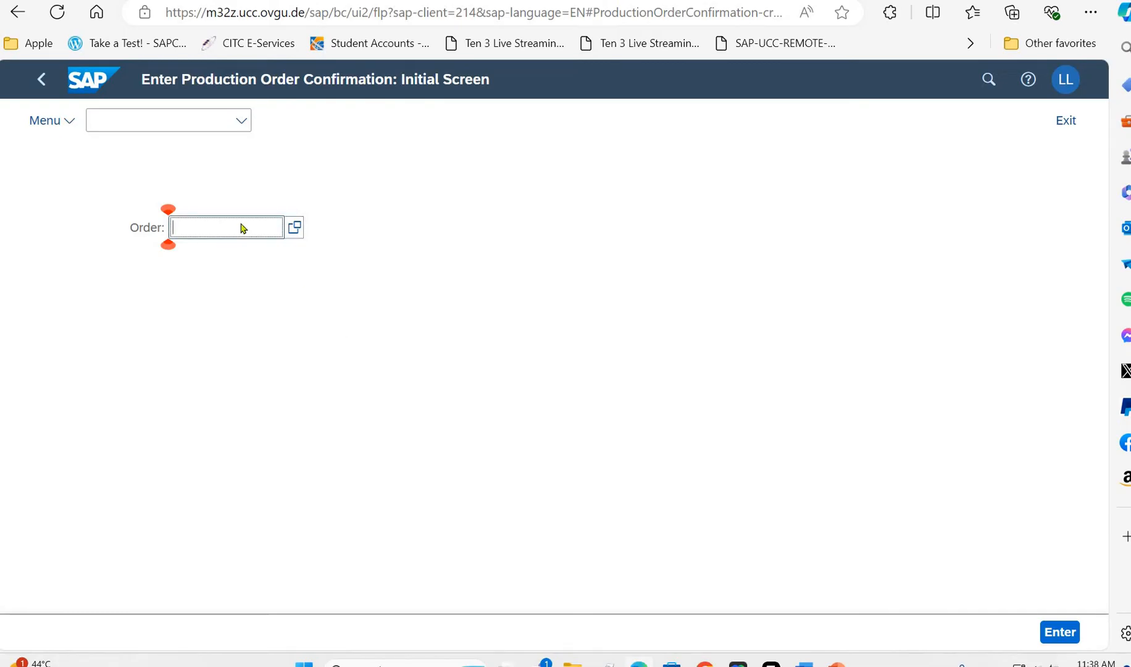
{"action": "type", "text": "10"}
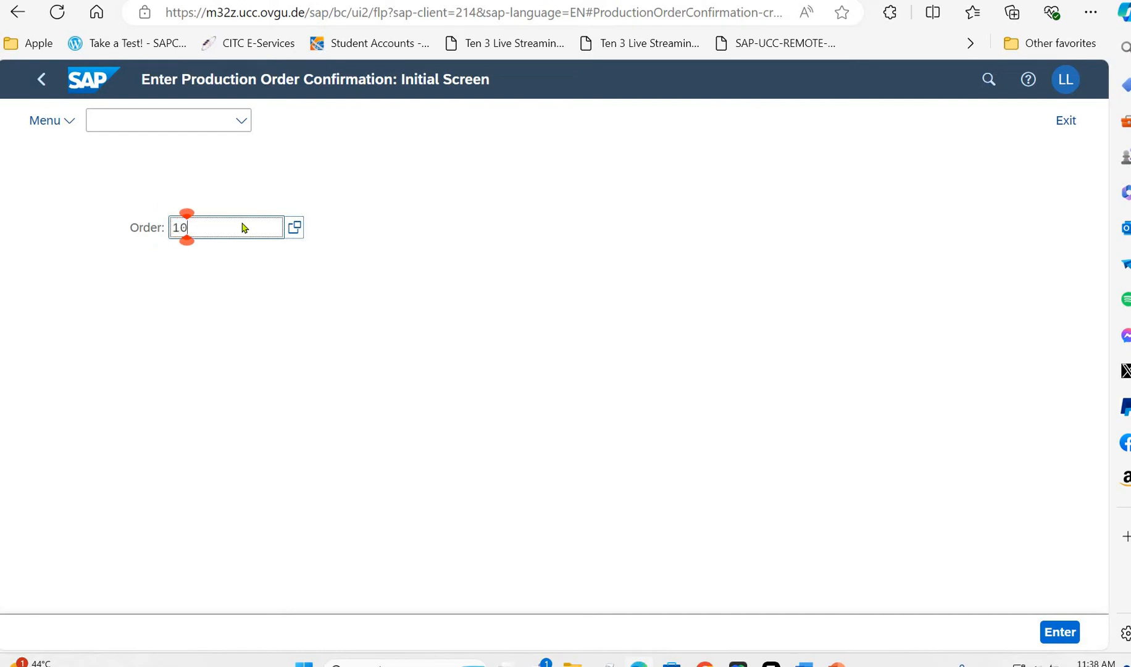
{"action": "type", "text": "00020"}
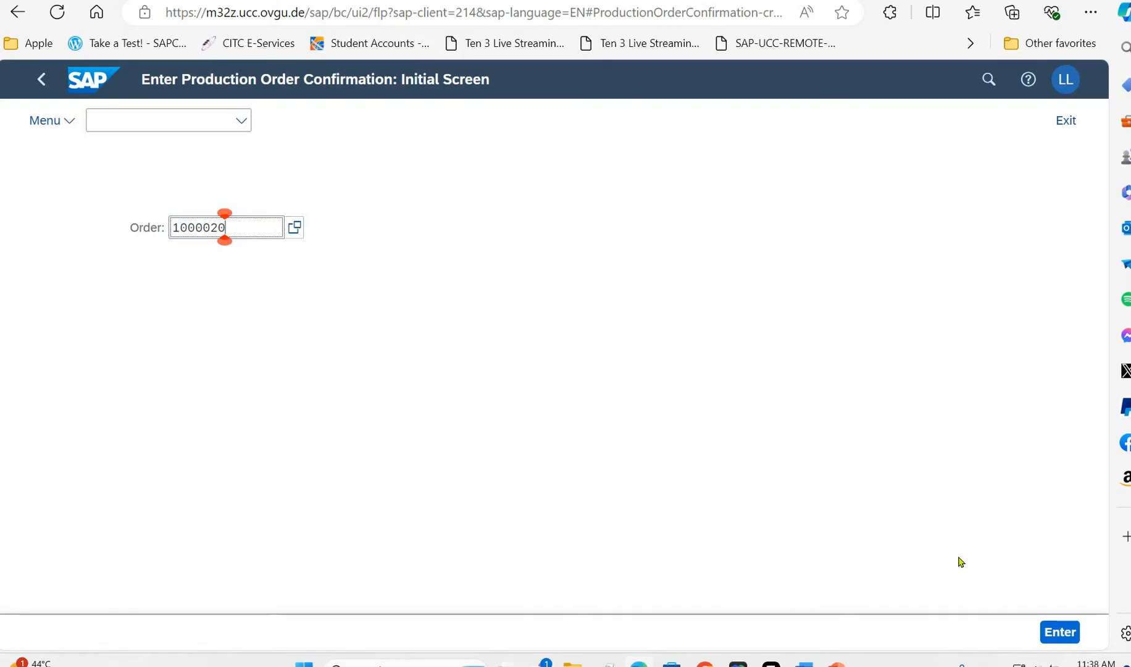
{"action": "key", "text": "Return"}
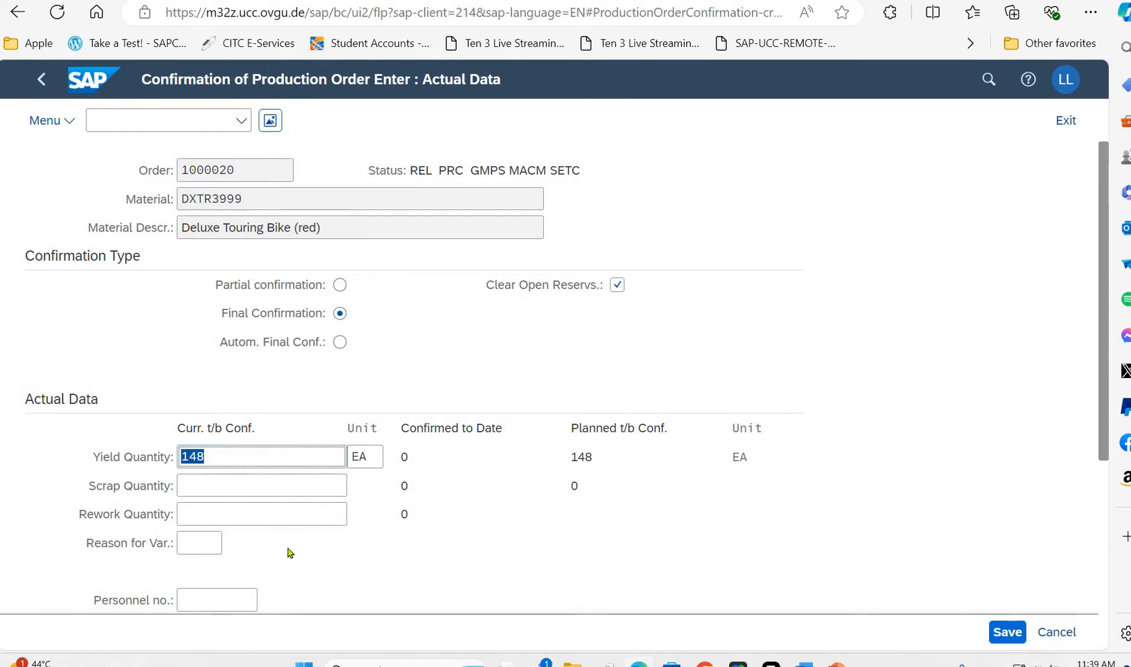
- Set the start execution time to 02:38:46, save the final confirmation of the production order and return to the launchpad
{"action": "scroll", "coordinate": [290, 553], "scroll_direction": "down", "scroll_amount": 4}
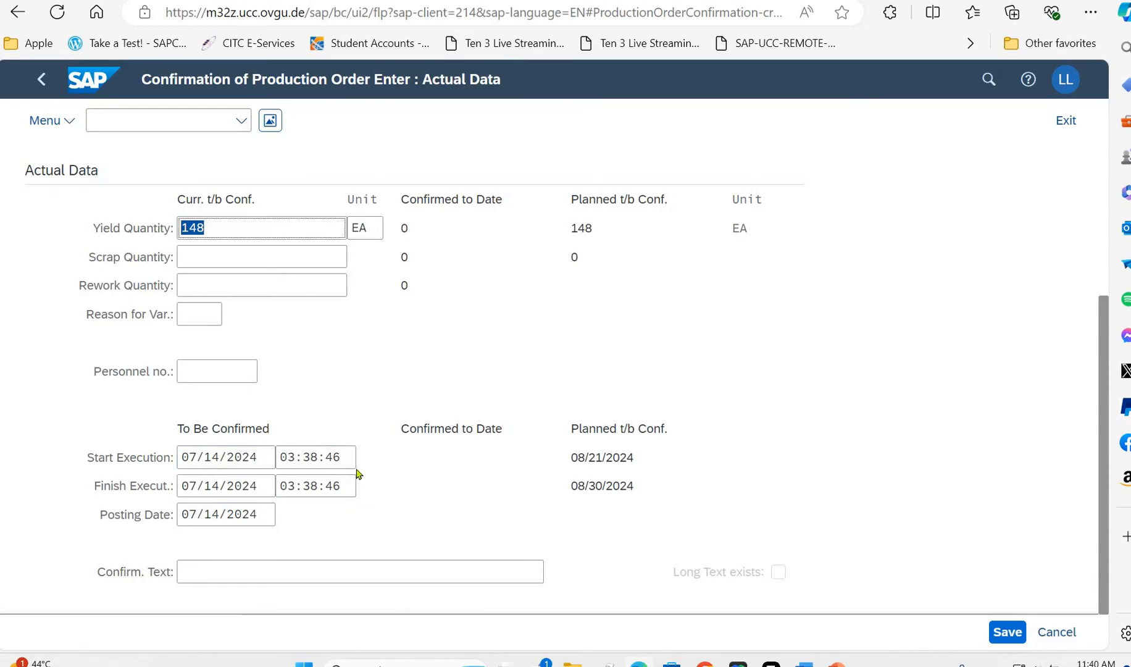
{"action": "left_click", "coordinate": [294, 462]}
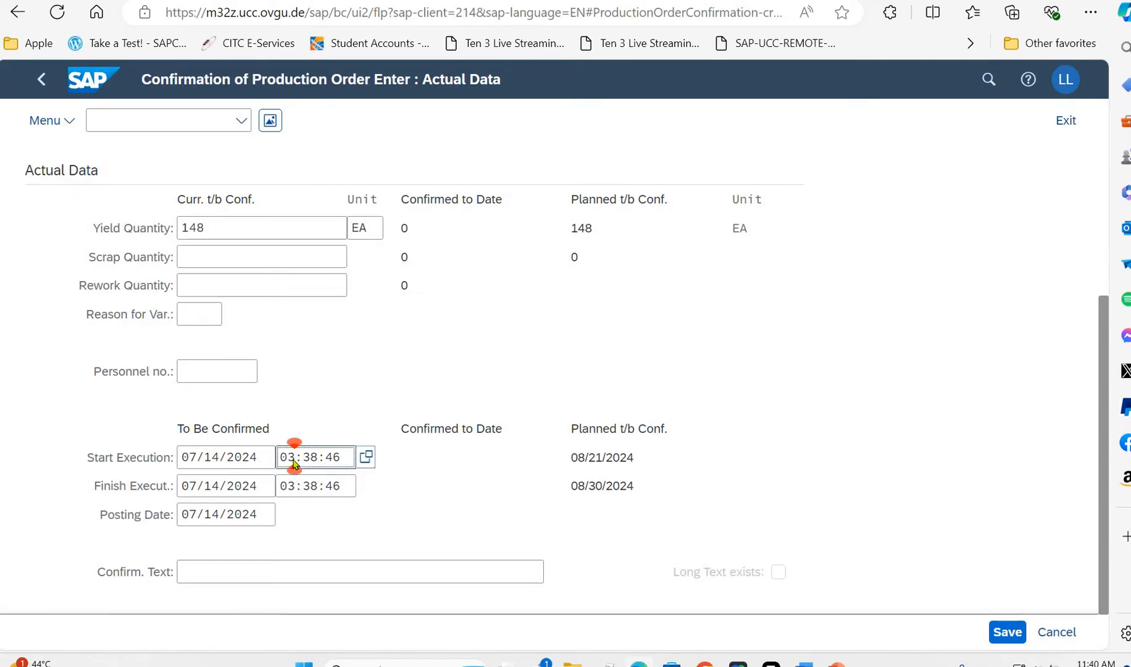
{"action": "key", "text": "BackSpace"}
{"action": "type", "text": "2"}
{"action": "left_click", "coordinate": [418, 482]}
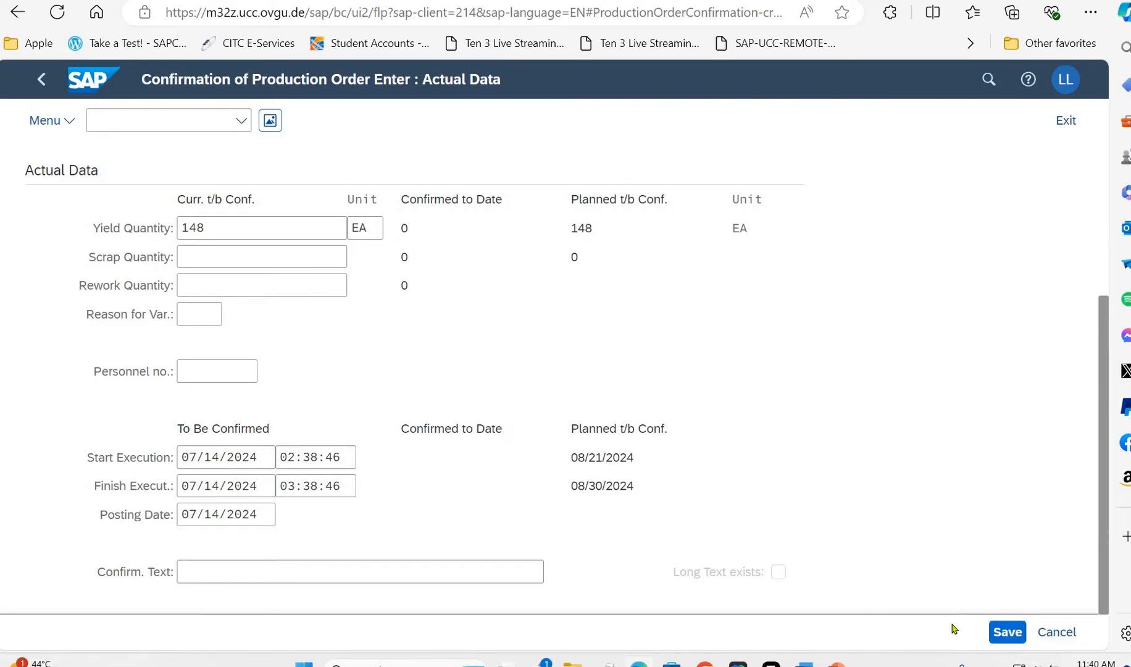
{"action": "left_click", "coordinate": [998, 631]}
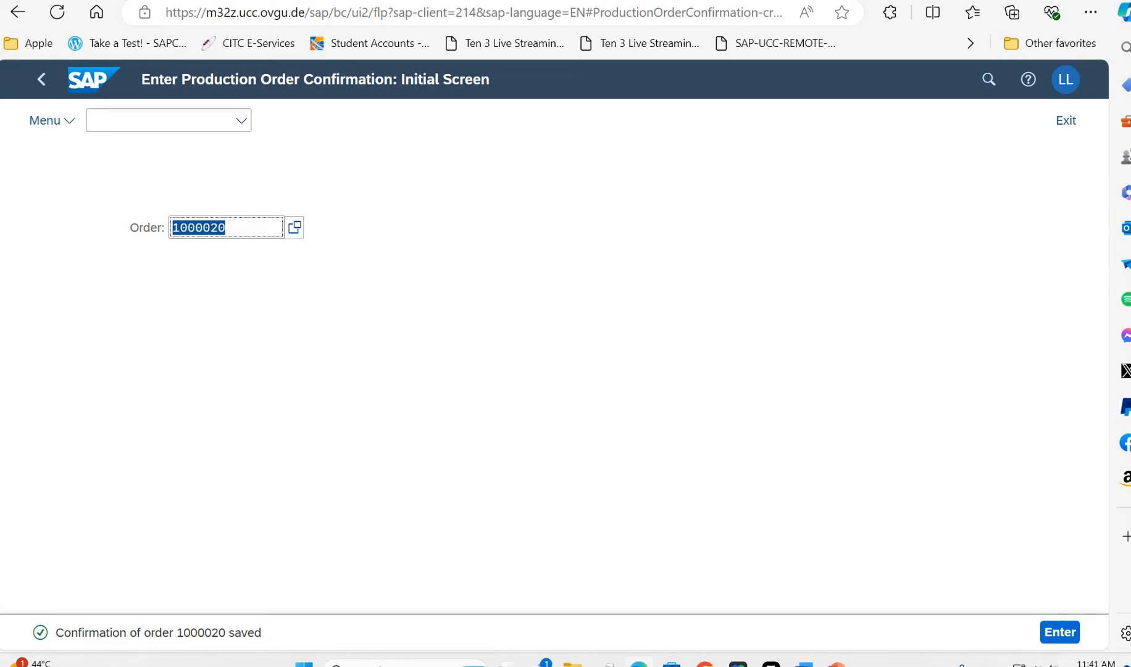
{"action": "left_click", "coordinate": [41, 79]}
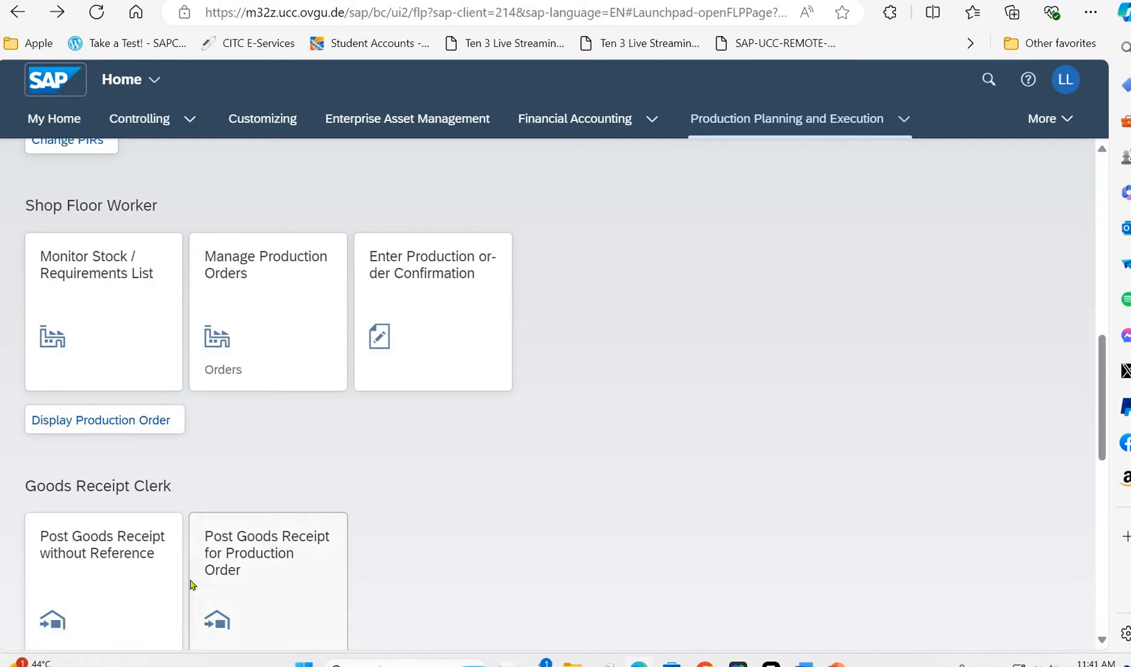
- Open Post Goods Receipt for Production Order for the Goods Receipt Clerk and load the same production order by its number
{"action": "left_click", "coordinate": [270, 578]}
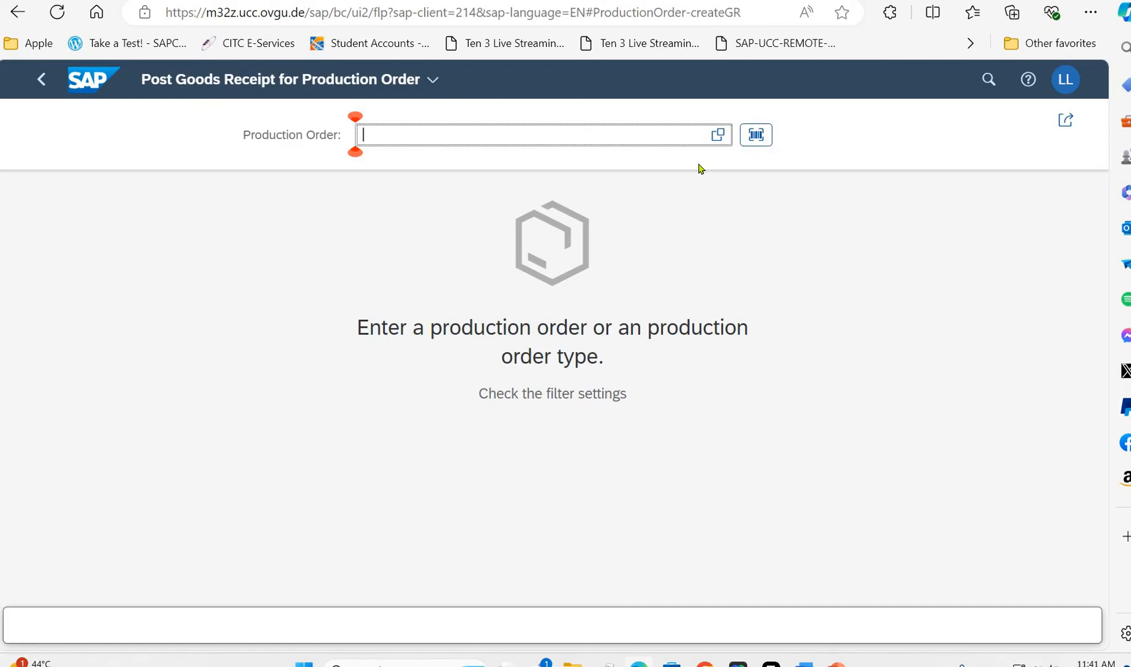
{"action": "type", "text": "100"}
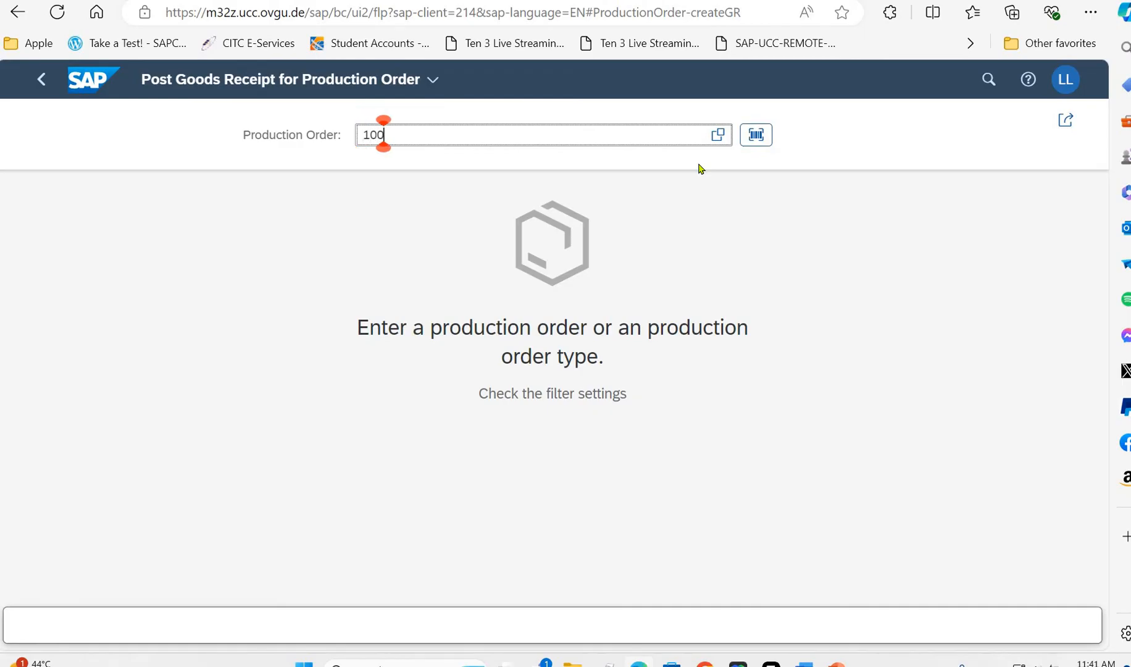
{"action": "type", "text": "0020"}
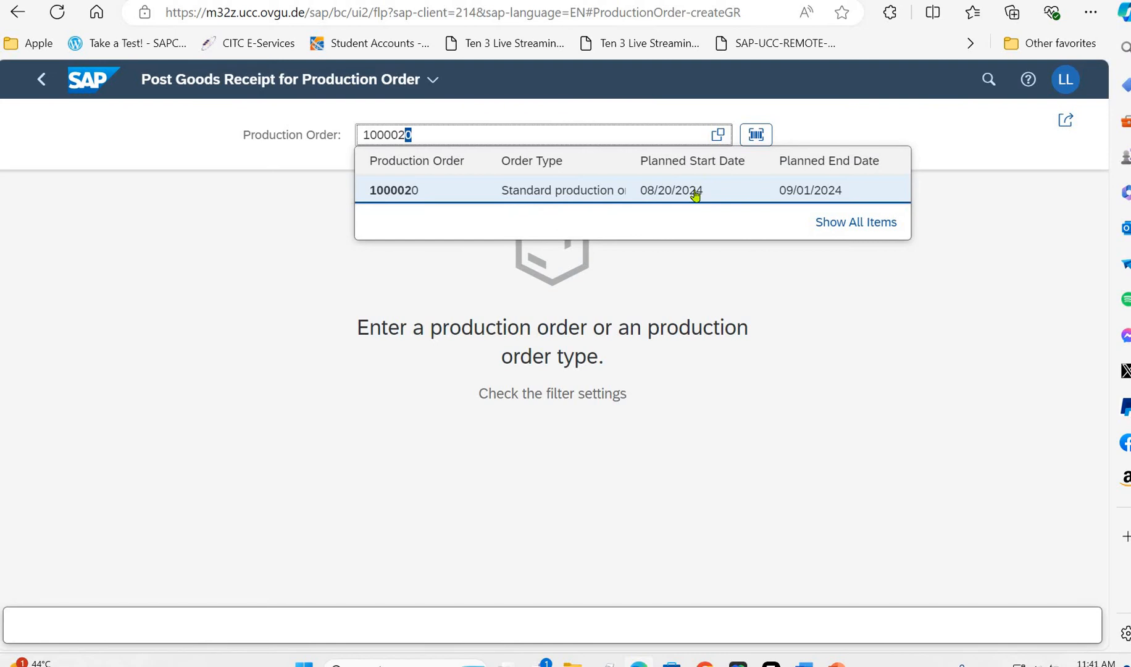
{"action": "left_click", "coordinate": [696, 192]}
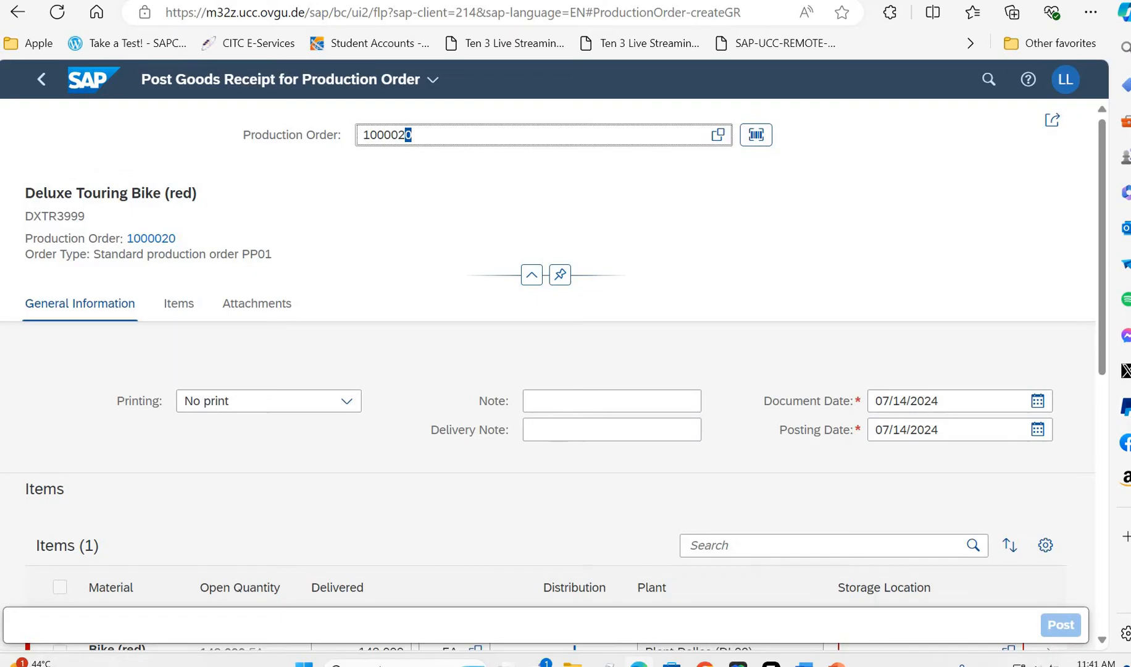
- Assign the finished goods storage location to the Deluxe Touring Bike (red) item, post the goods receipt and return to the launchpad
{"action": "scroll", "coordinate": [495, 402], "scroll_direction": "down", "scroll_amount": 3}
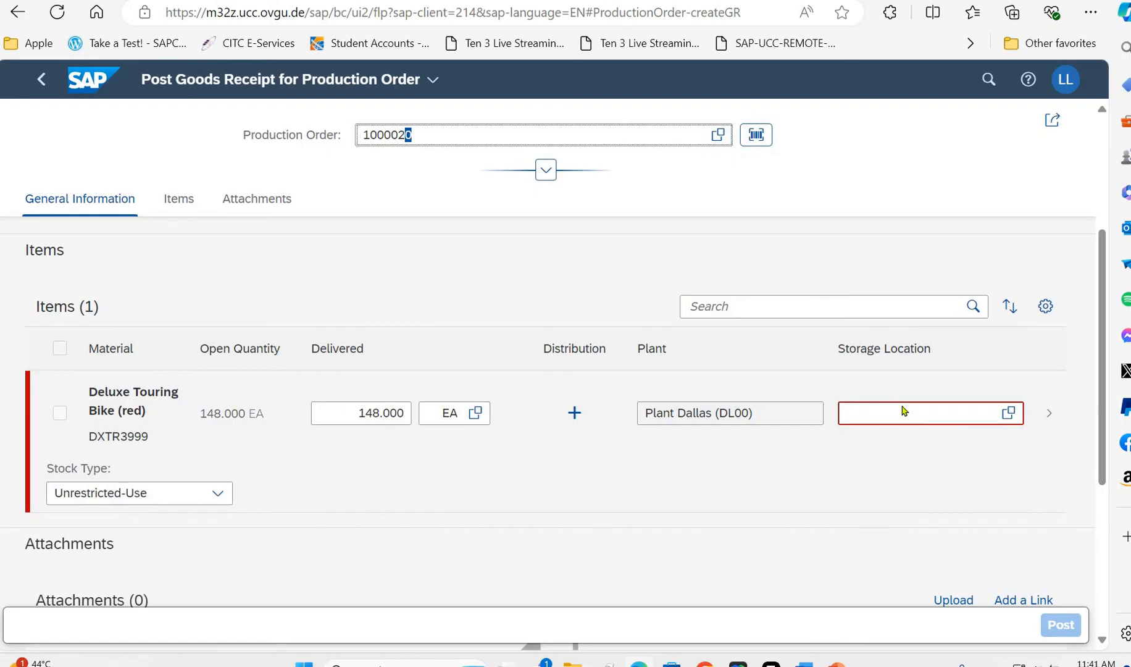
{"action": "left_click", "coordinate": [901, 406]}
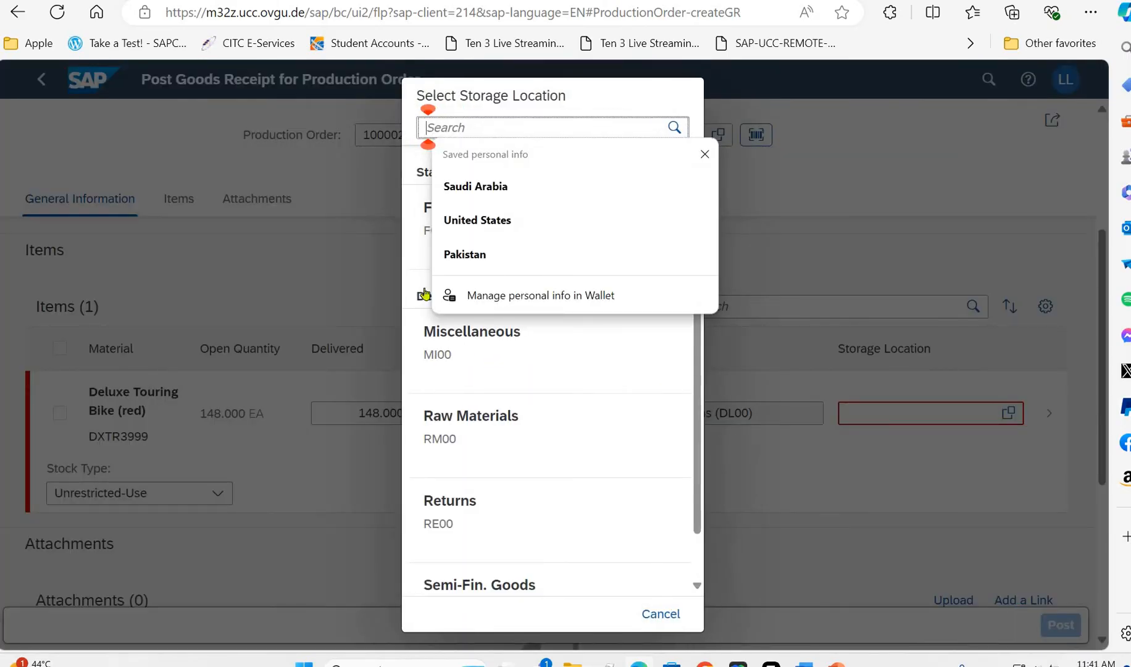
{"action": "left_click", "coordinate": [414, 212]}
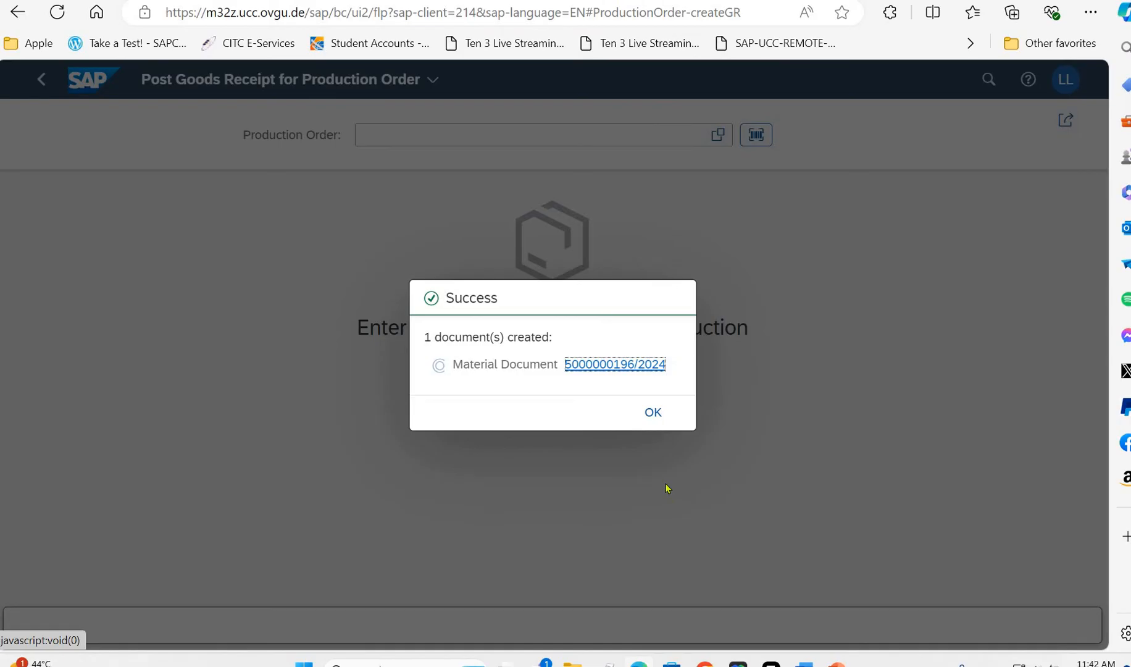
{"action": "left_click", "coordinate": [648, 410]}
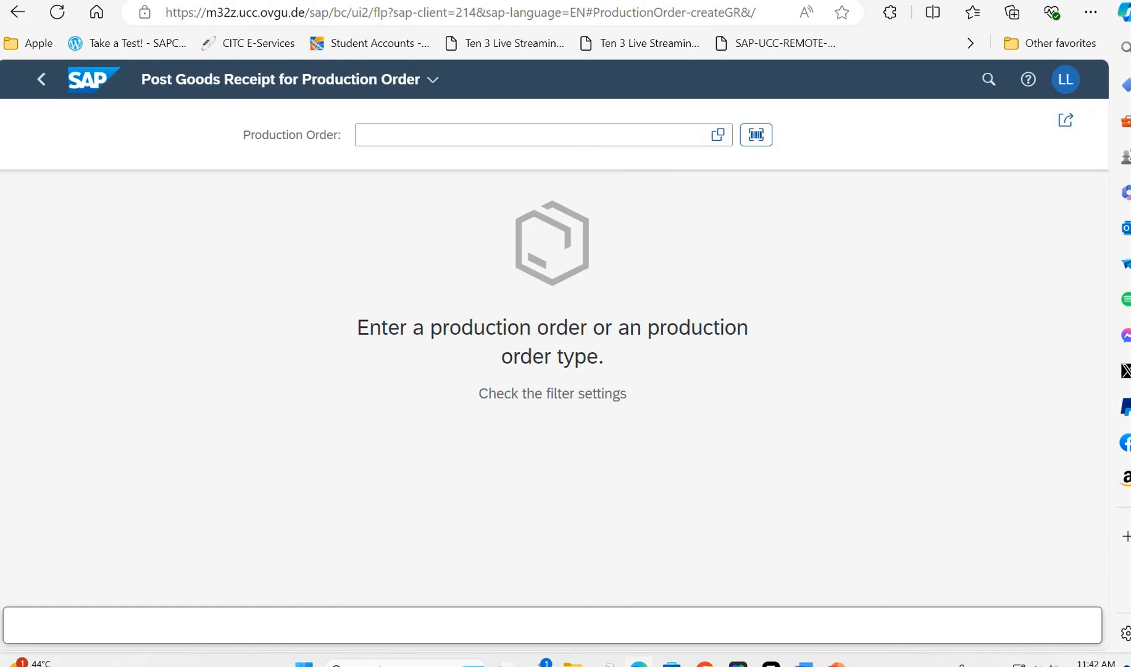
{"action": "left_click", "coordinate": [42, 79]}
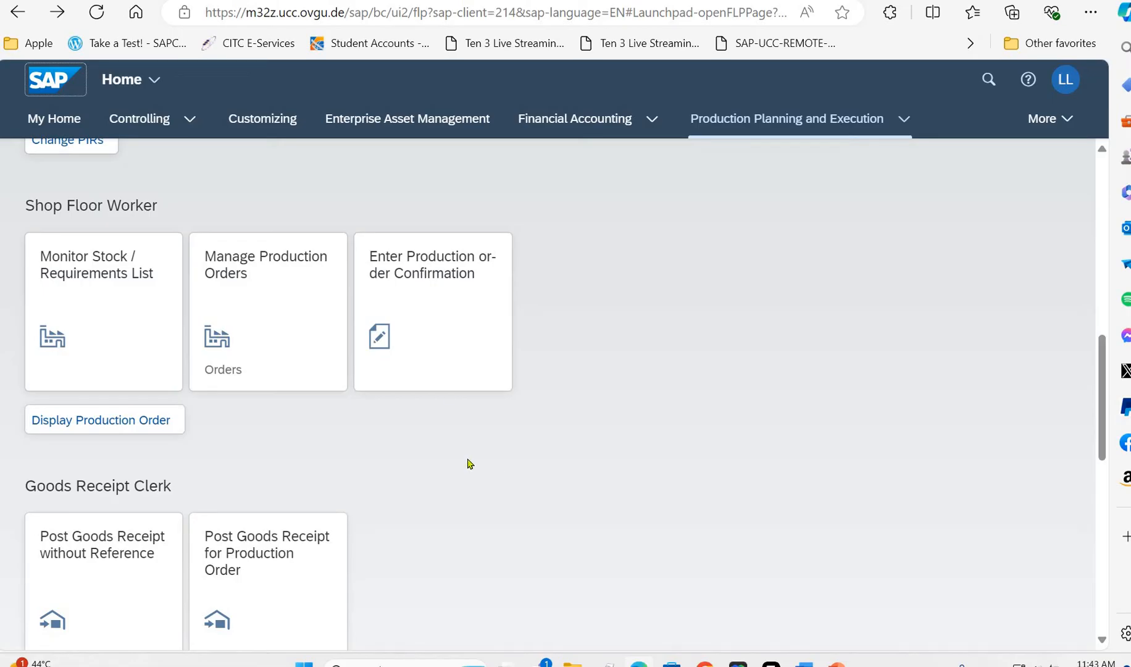
- Look through the Production Planning and Execution apps by role, from Production Manager down to Controller
{"action": "left_click", "coordinate": [448, 371]}
{"action": "scroll", "coordinate": [448, 371], "scroll_direction": "down", "scroll_amount": 6}
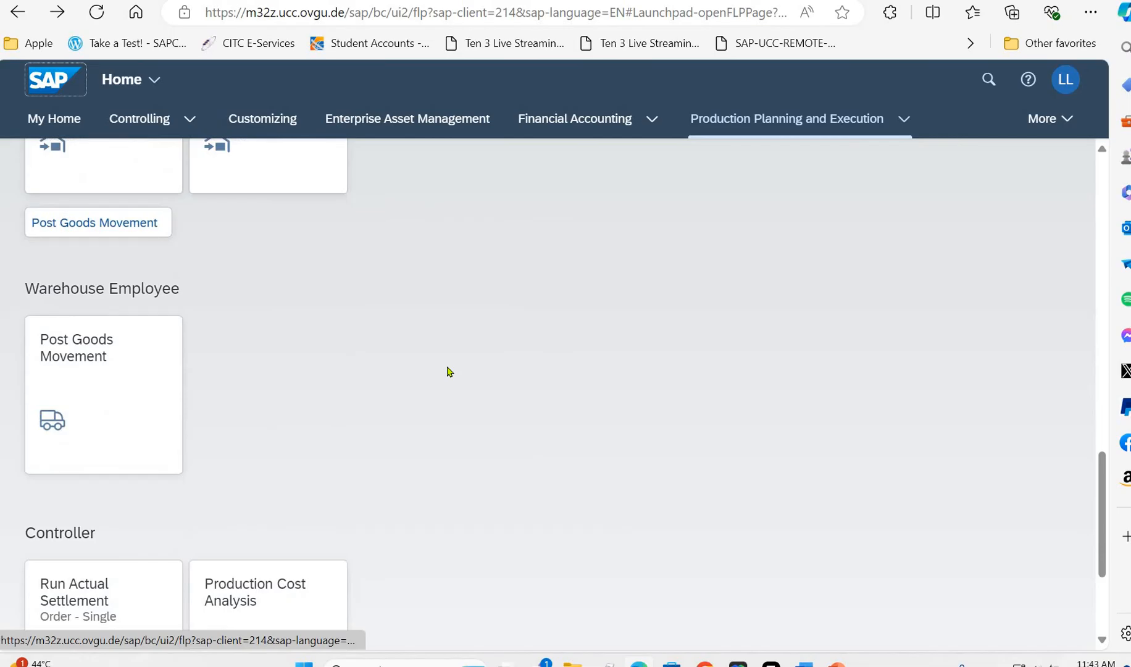
{"action": "scroll", "coordinate": [448, 371], "scroll_direction": "down", "scroll_amount": 3}
{"action": "scroll", "coordinate": [448, 371], "scroll_direction": "up", "scroll_amount": 15}
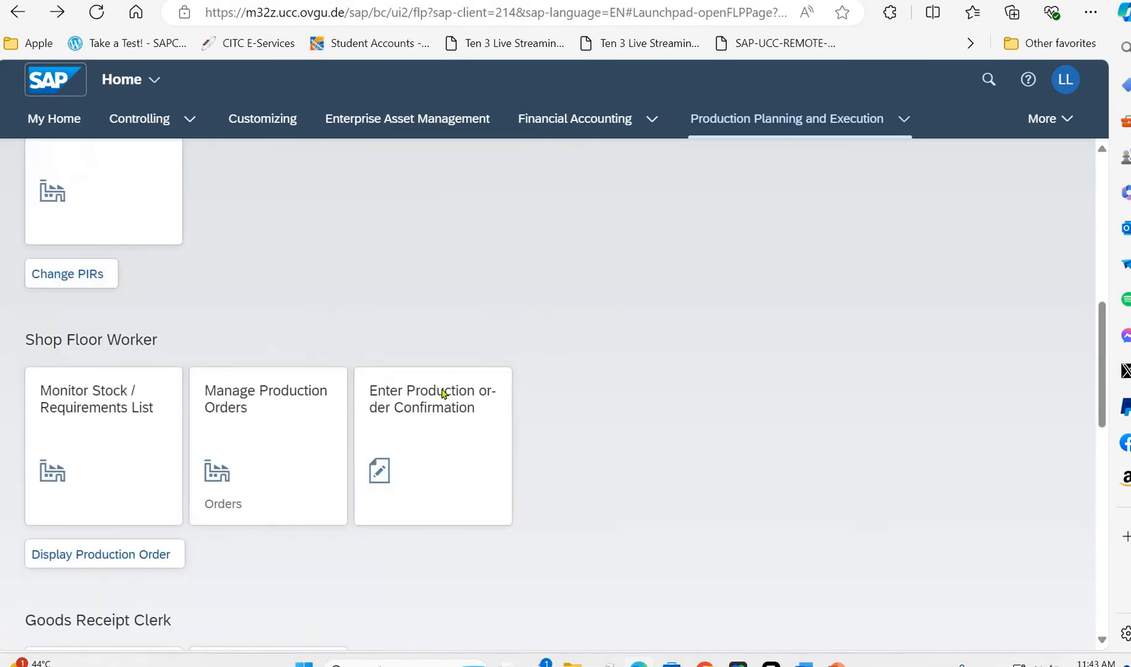
{"action": "scroll", "coordinate": [439, 411], "scroll_direction": "up", "scroll_amount": 3}
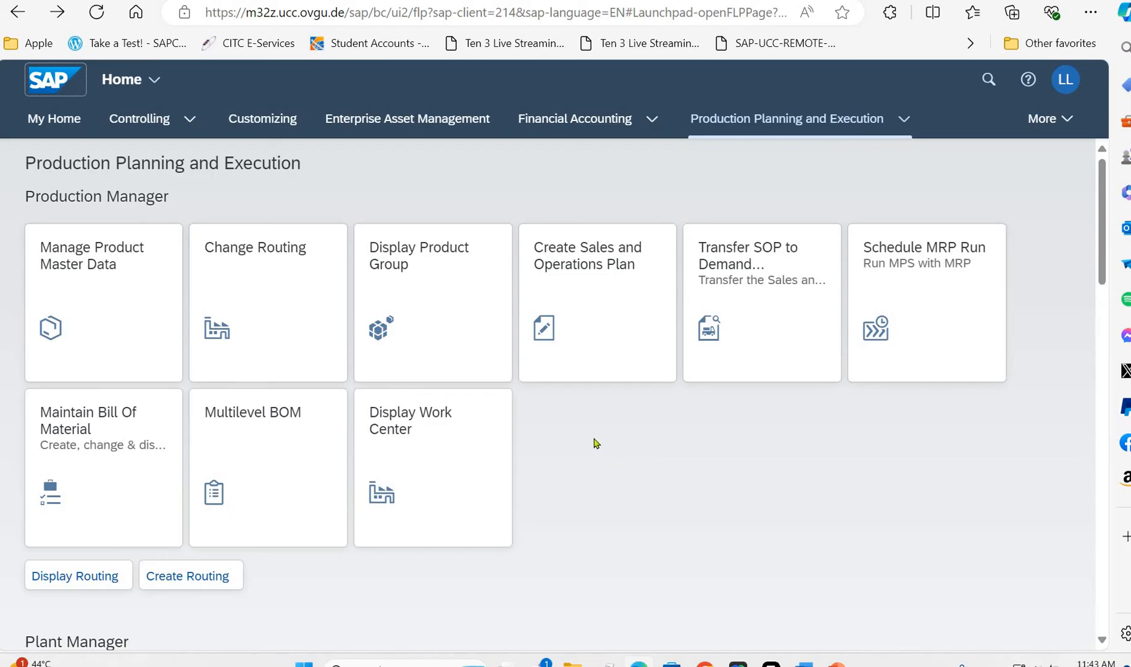
{"action": "scroll", "coordinate": [596, 443], "scroll_direction": "down", "scroll_amount": 4}
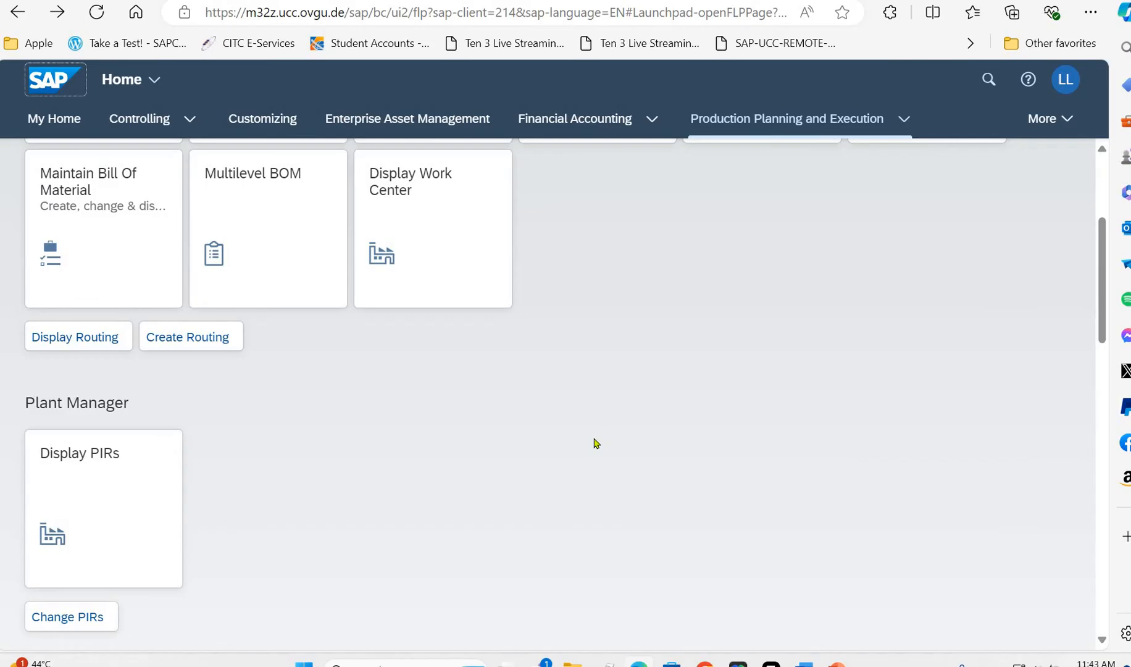
{"action": "scroll", "coordinate": [596, 443], "scroll_direction": "down", "scroll_amount": 4}
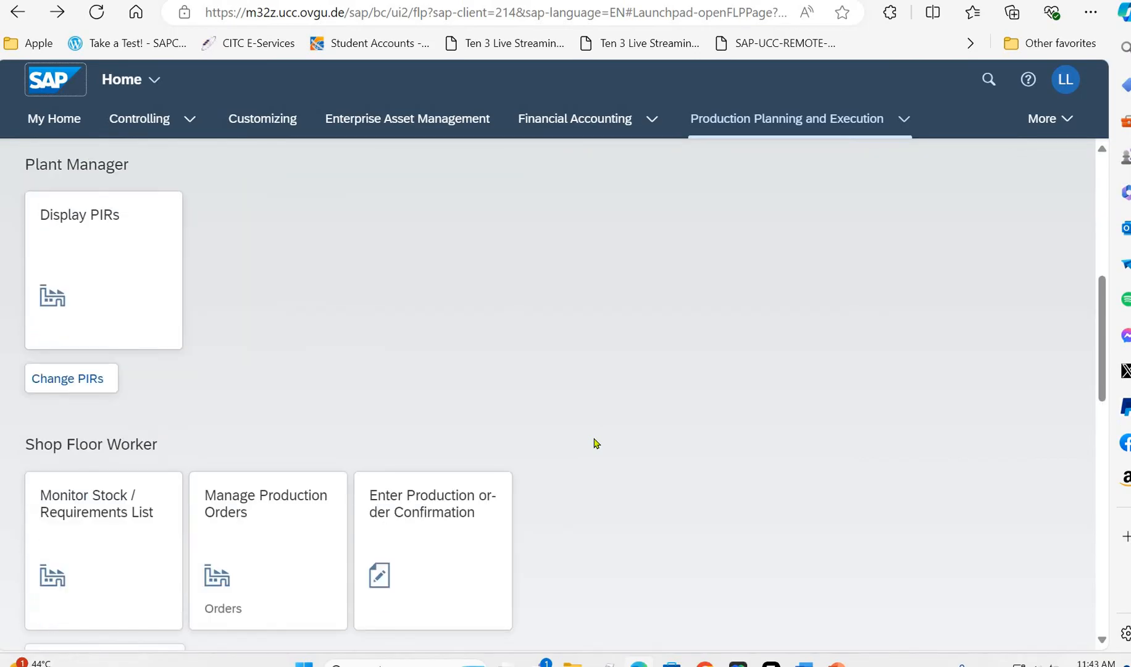
{"action": "scroll", "coordinate": [596, 444], "scroll_direction": "down", "scroll_amount": 4}
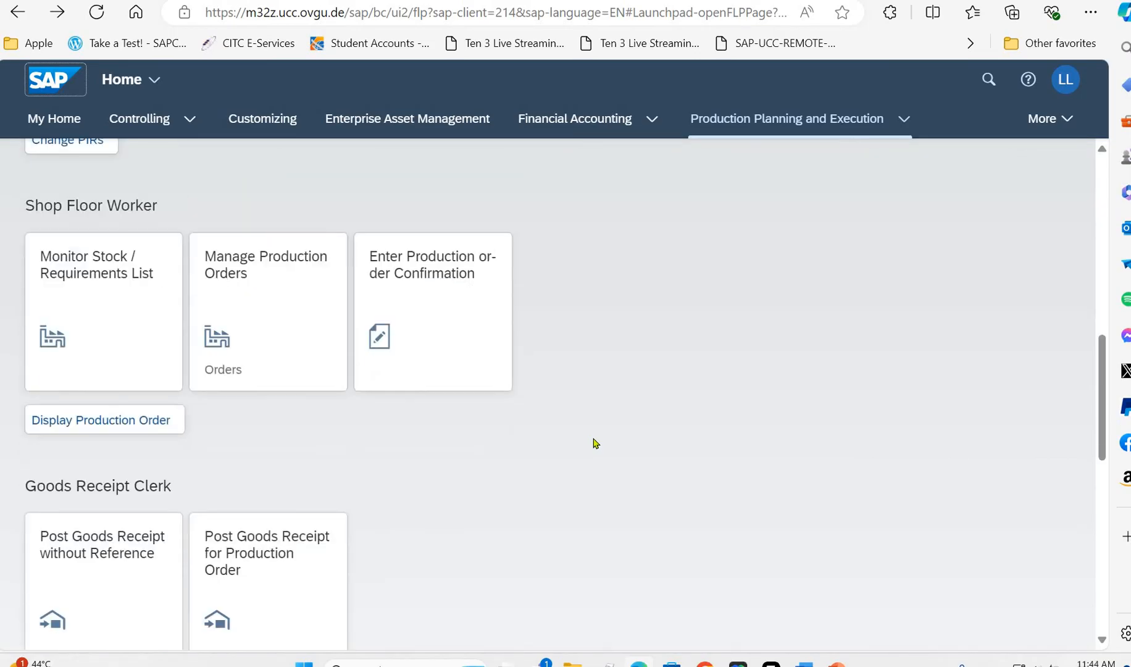
{"action": "scroll", "coordinate": [596, 443], "scroll_direction": "down", "scroll_amount": 4}
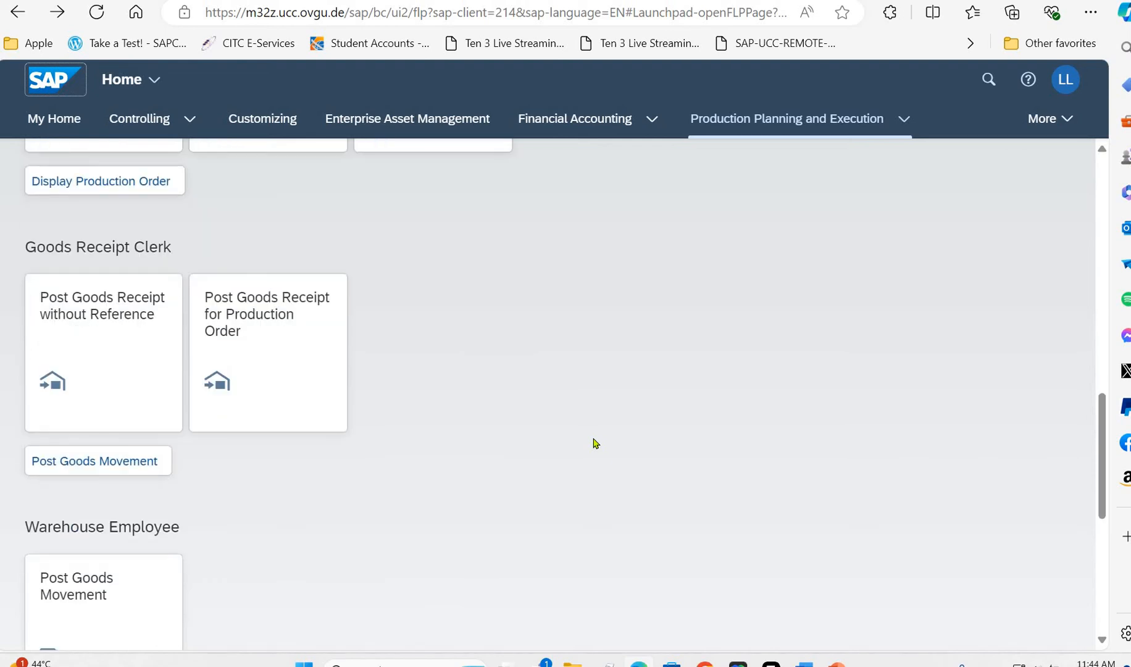
{"action": "scroll", "coordinate": [596, 443], "scroll_direction": "down", "scroll_amount": 4}
{"action": "scroll", "coordinate": [593, 444], "scroll_direction": "down", "scroll_amount": 4}
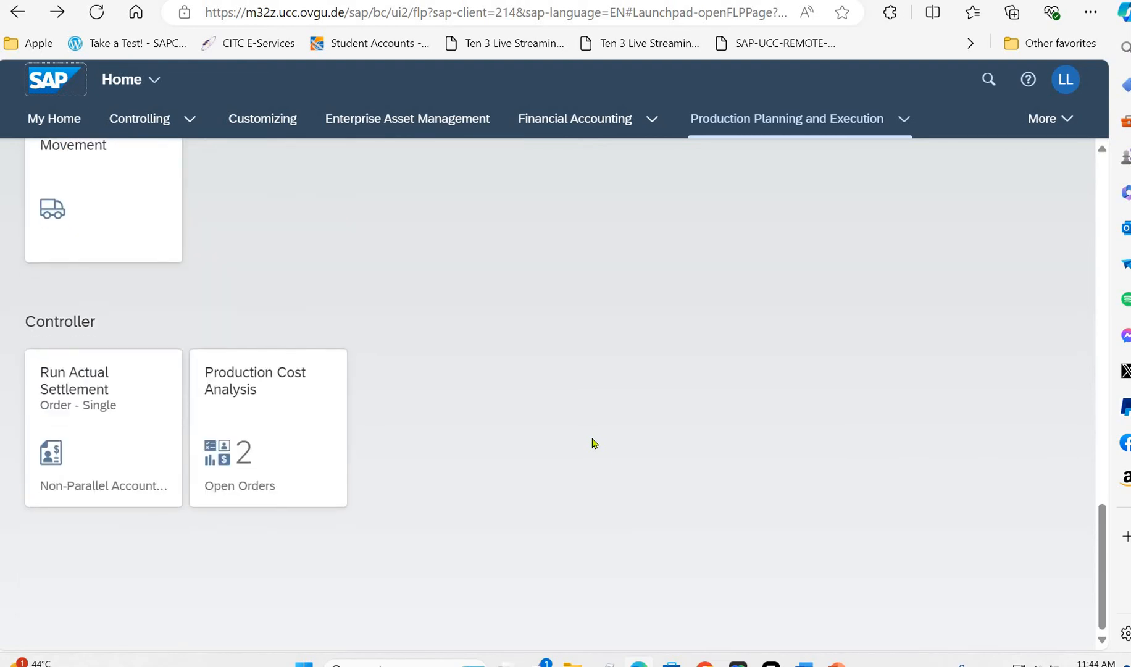
{"action": "scroll", "coordinate": [586, 420], "scroll_direction": "up", "scroll_amount": 3}
{"action": "scroll", "coordinate": [585, 409], "scroll_direction": "up", "scroll_amount": 20}
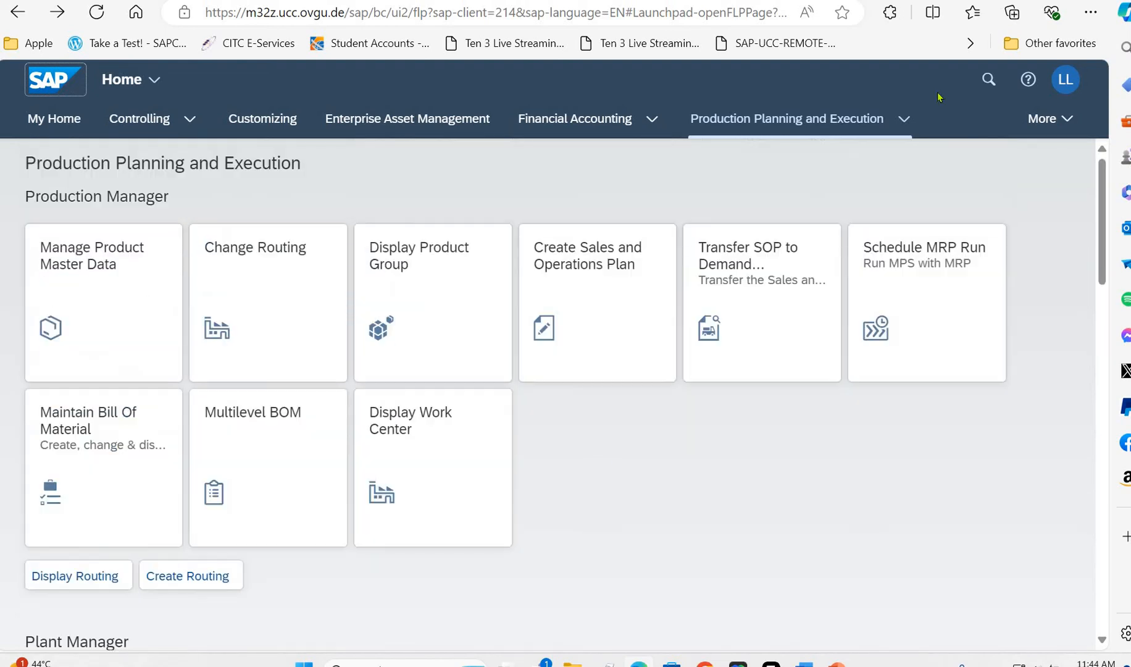
- Search the launchpad for "run actual settle" and open Run Actual Settlement - Order - Single
{"action": "left_click", "coordinate": [988, 79]}
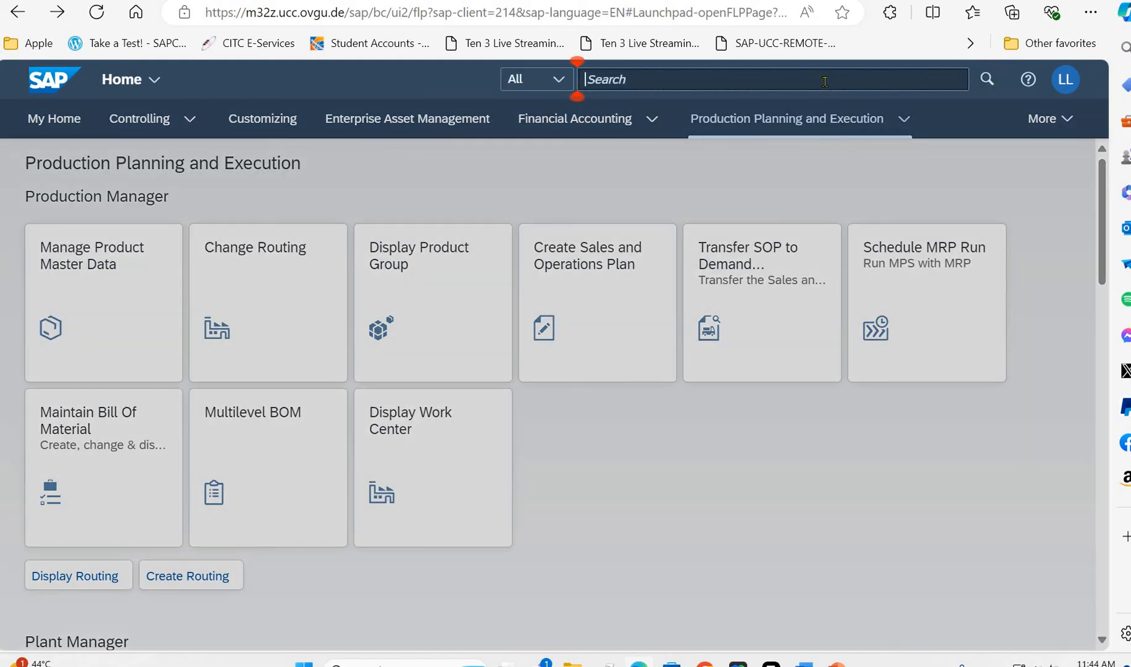
{"action": "type", "text": "run a"}
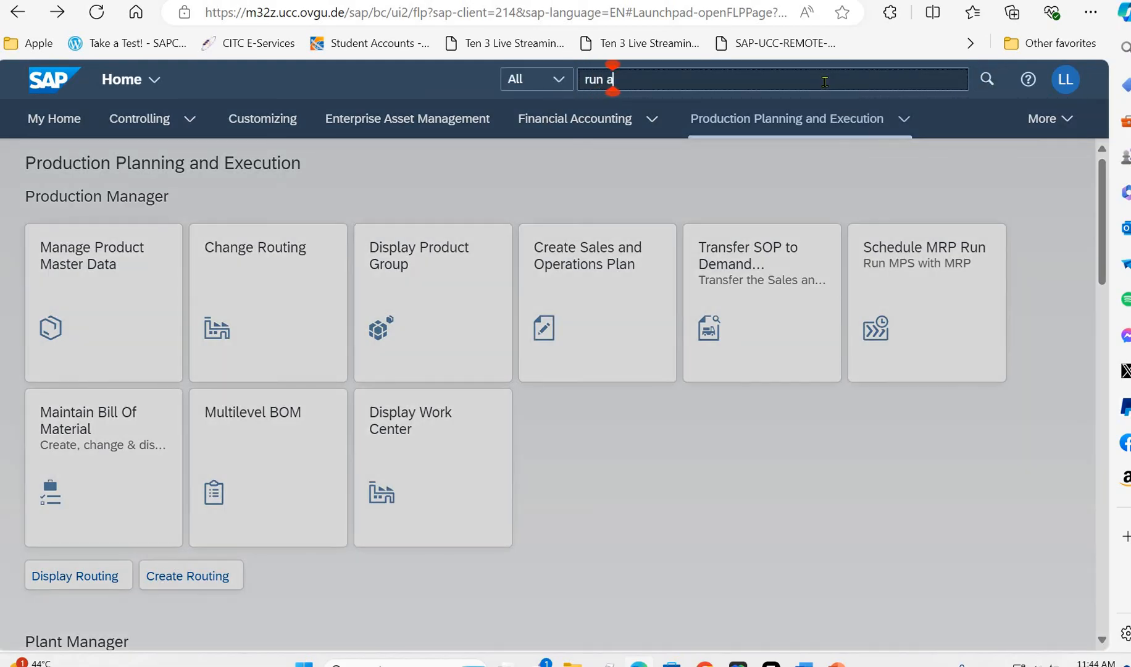
{"action": "type", "text": "ctual"}
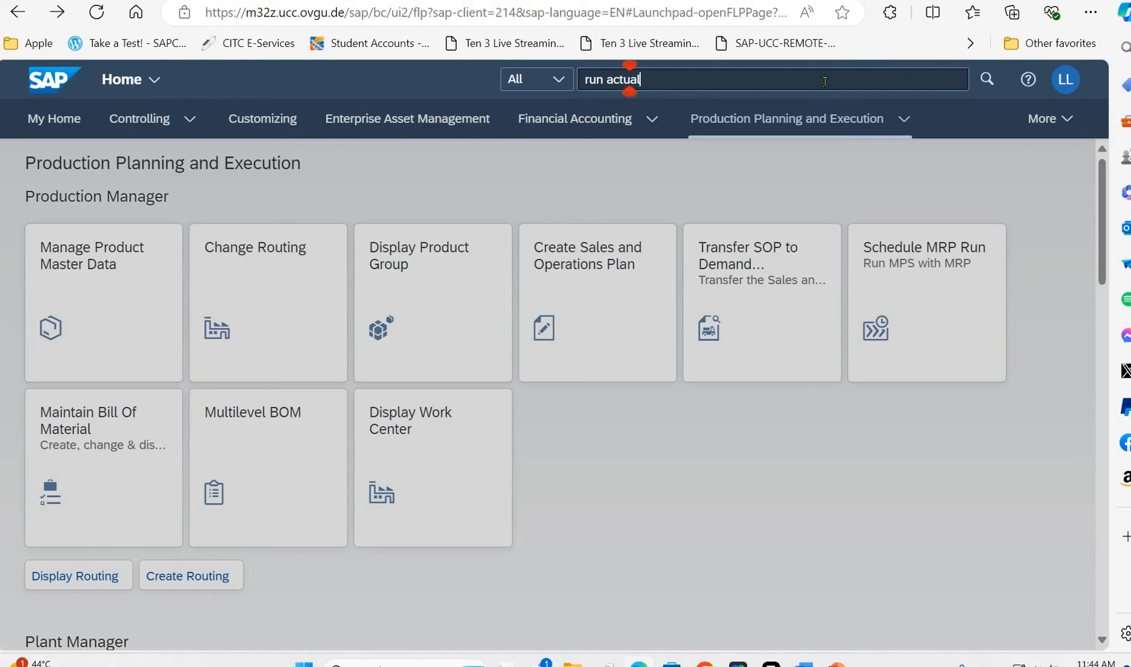
{"action": "type", "text": " se"}
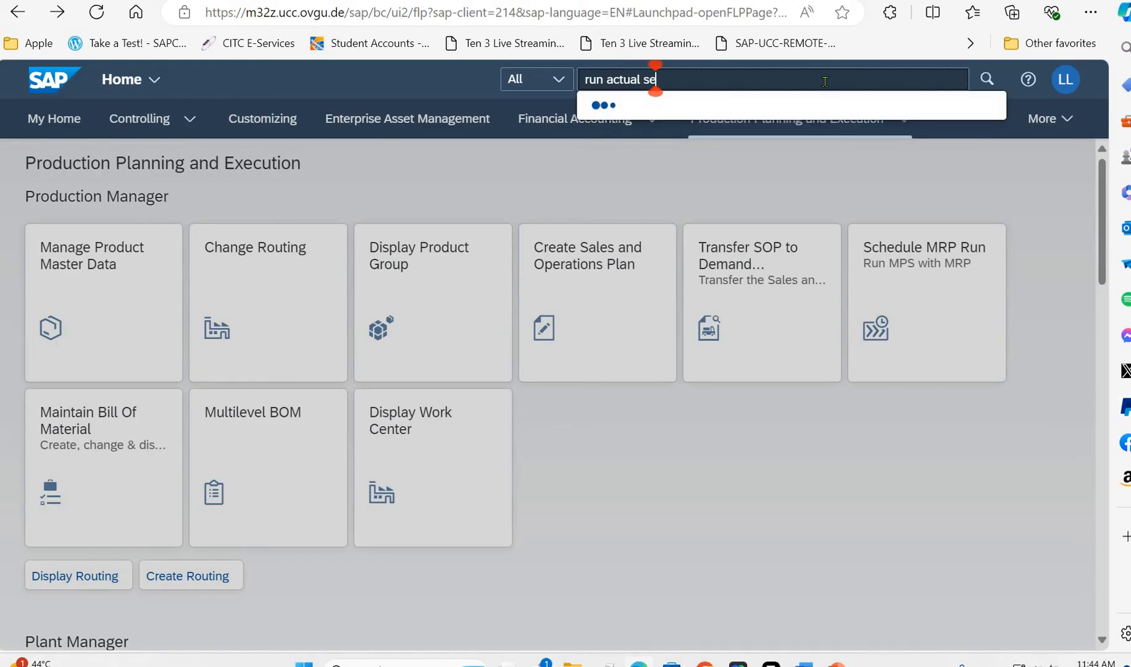
{"action": "type", "text": "ttle"}
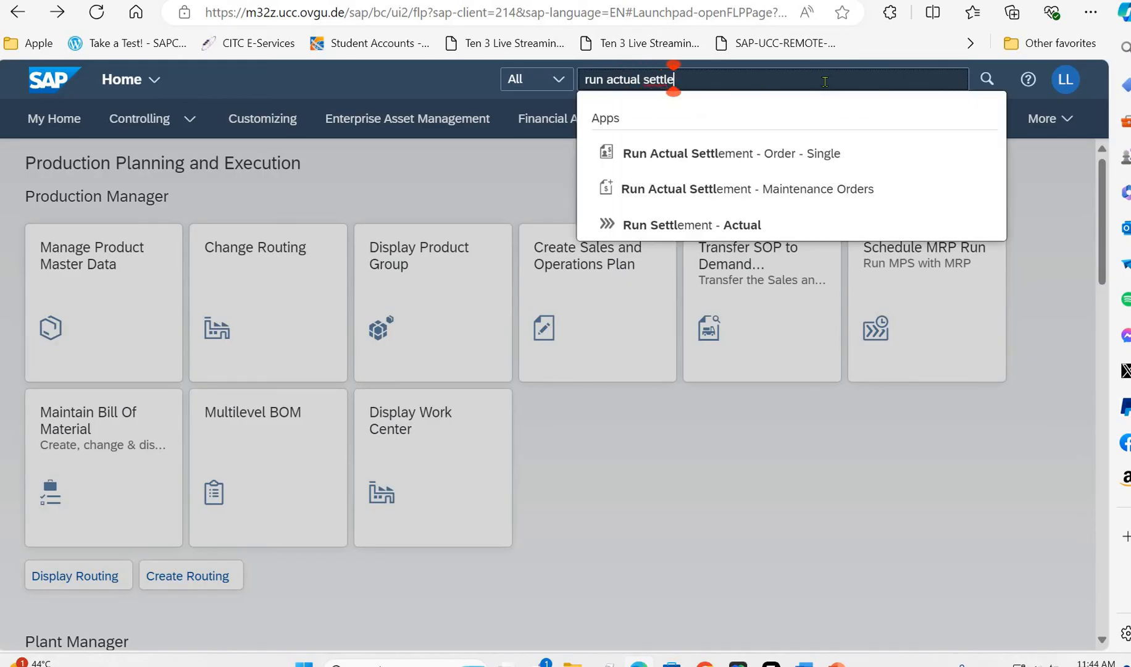
{"action": "left_click", "coordinate": [768, 156]}
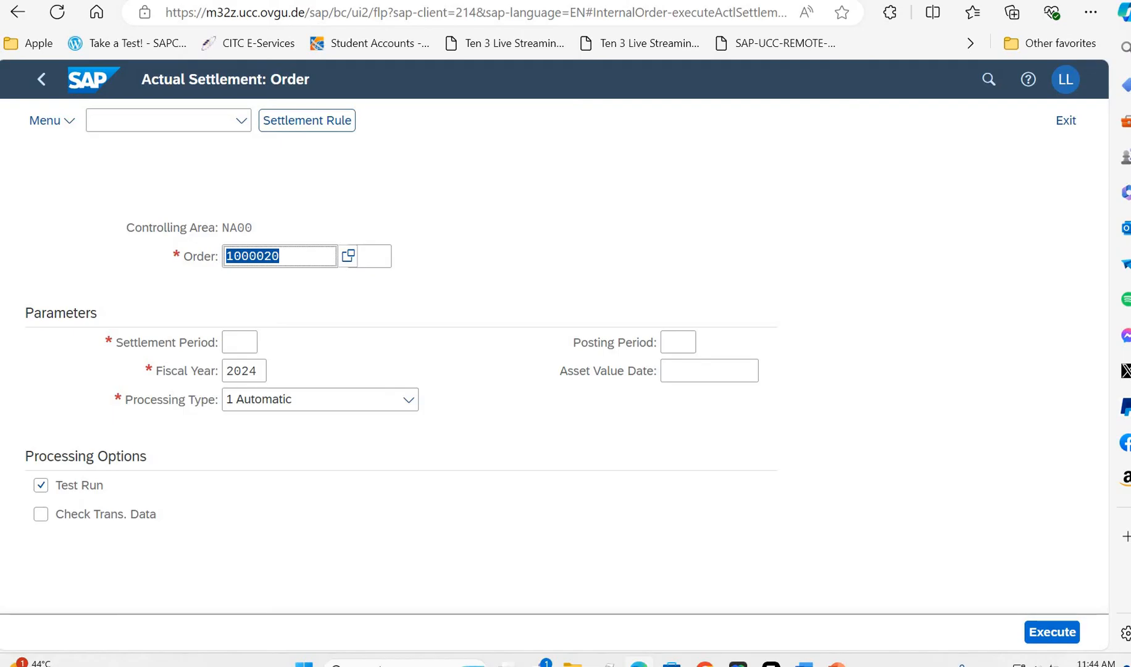
- Set the settlement period to 07, execute the order settlement as a test run and open its detail list
{"action": "left_click", "coordinate": [241, 340]}
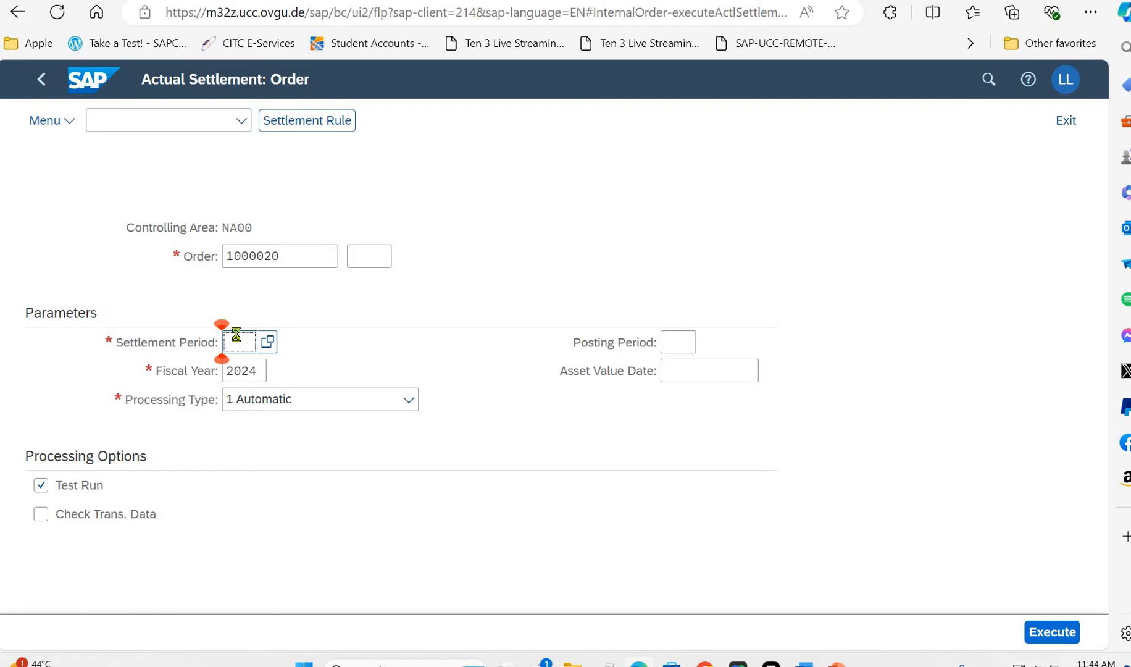
{"action": "type", "text": "07"}
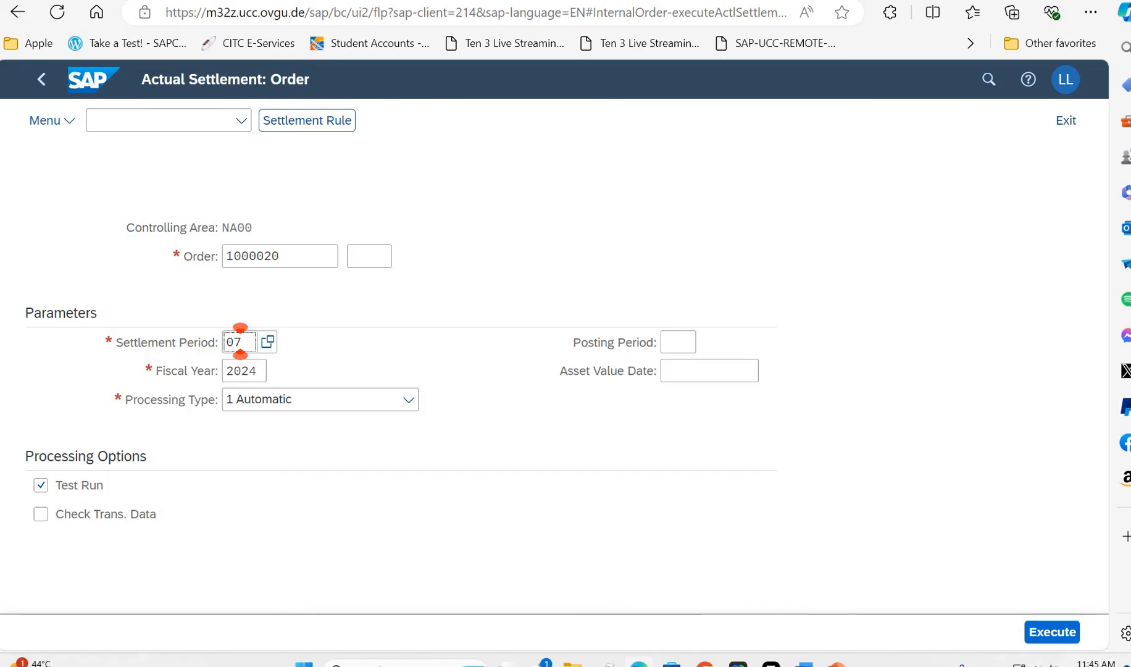
{"action": "key", "text": "F8"}
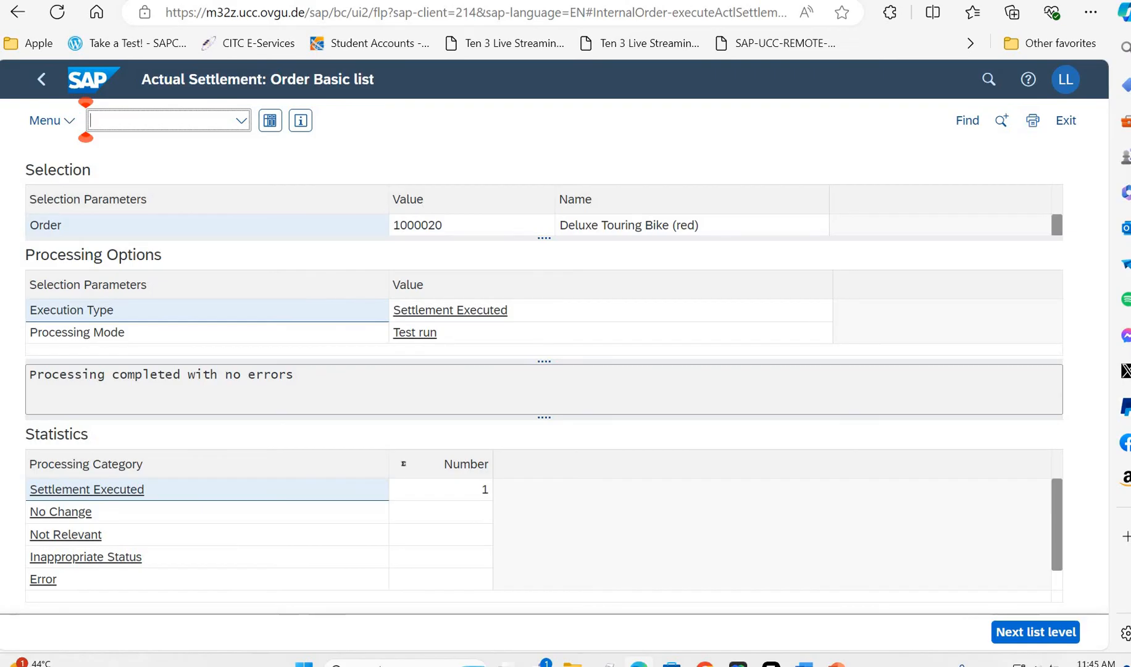
{"action": "left_click", "coordinate": [269, 125]}
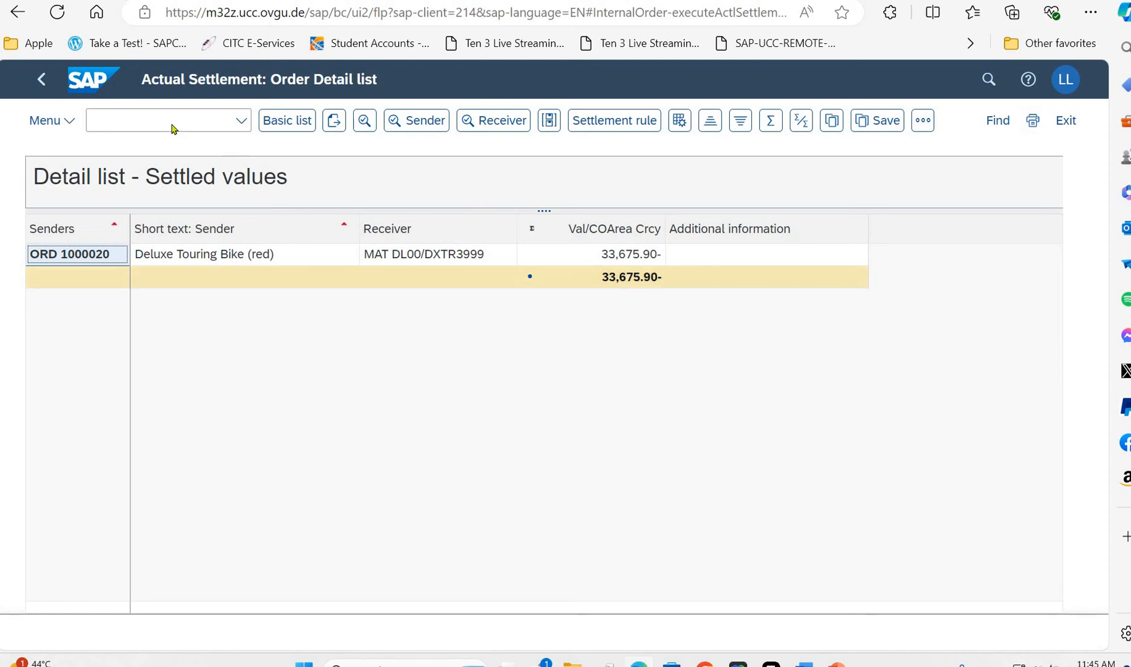
- Open the Orders: Actual/Plan/Variance report from the settlement detail list, review the cost elements and balance, and exit the report
{"action": "left_click", "coordinate": [66, 121]}
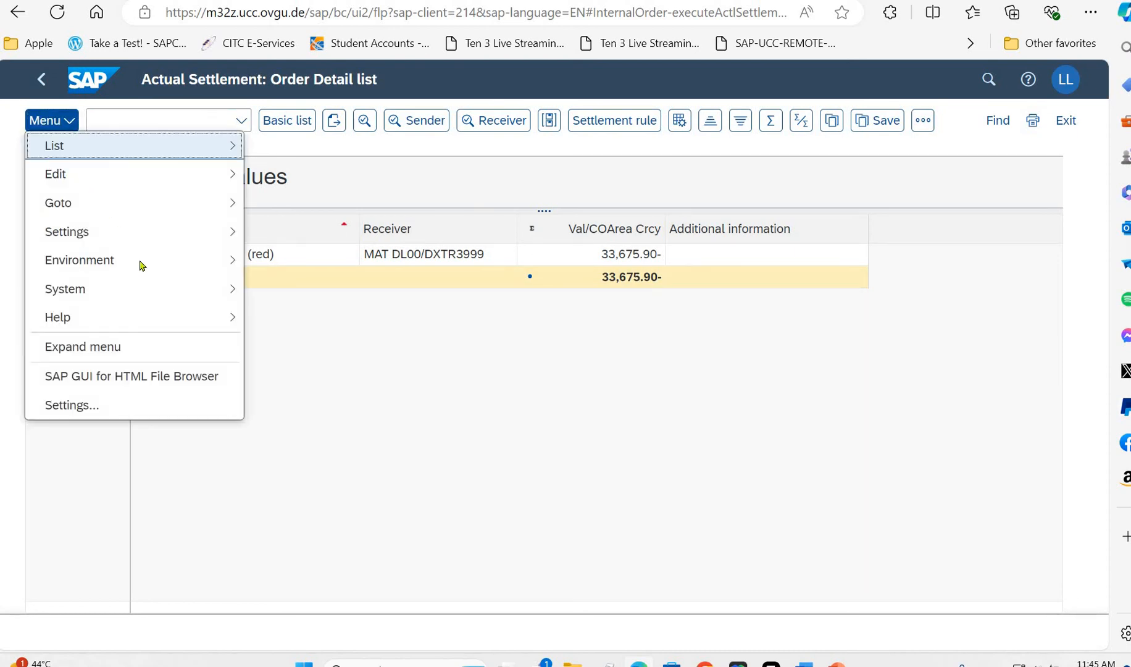
{"action": "mouse_move", "coordinate": [216, 260]}
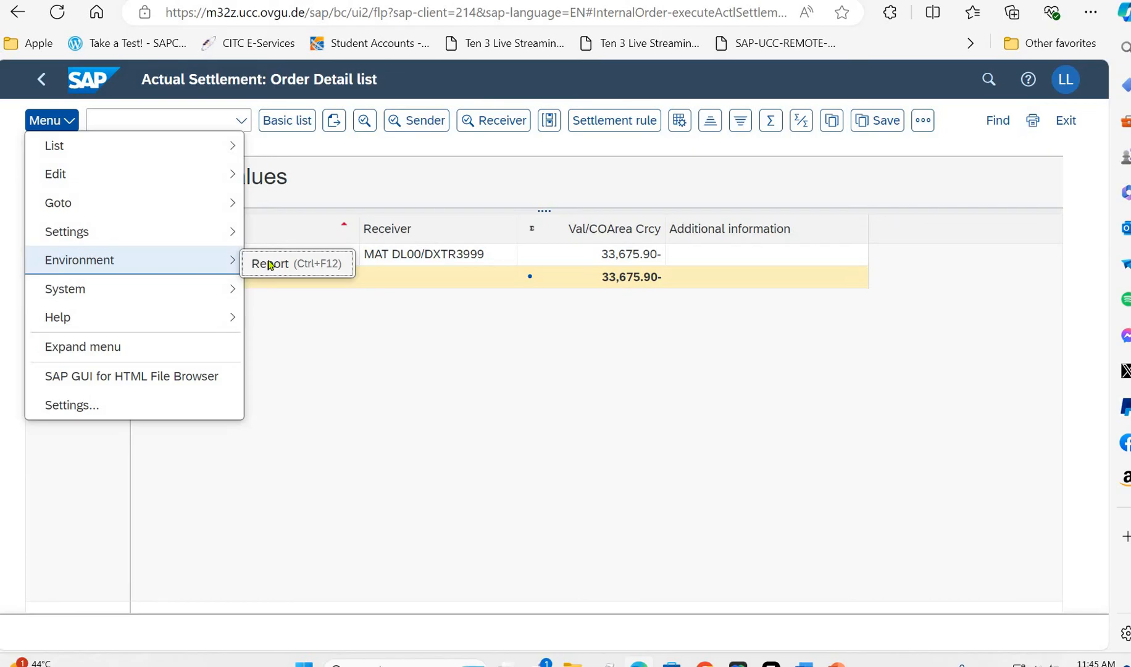
{"action": "left_click", "coordinate": [270, 264]}
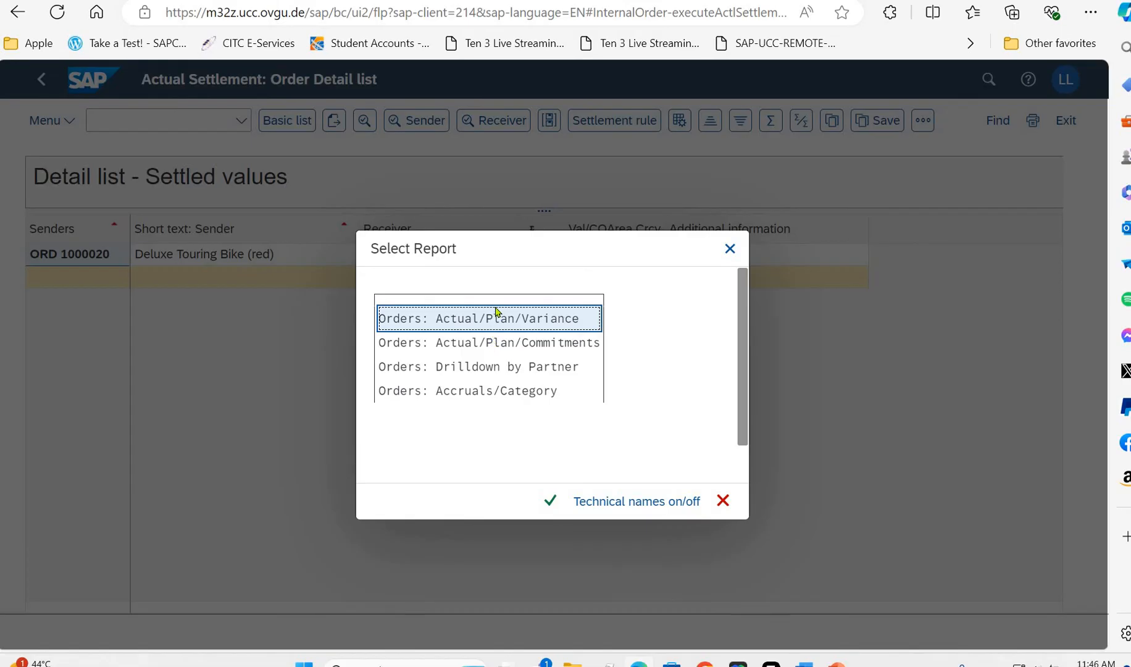
{"action": "left_click", "coordinate": [548, 503]}
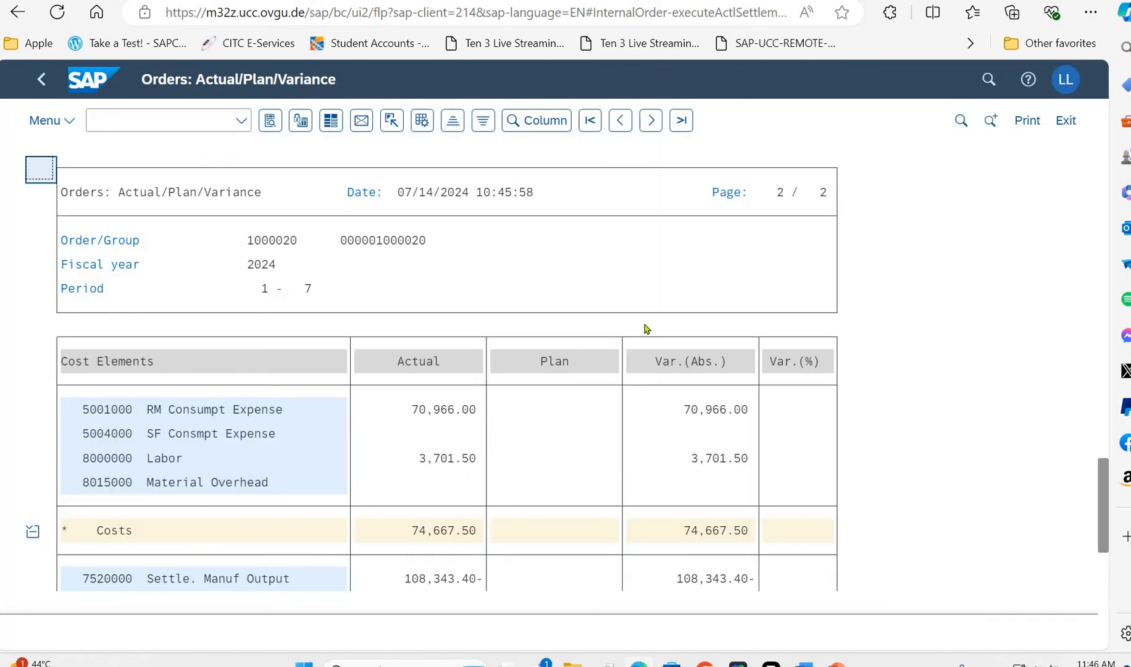
{"action": "scroll", "coordinate": [645, 329], "scroll_direction": "down", "scroll_amount": 1}
{"action": "scroll", "coordinate": [692, 406], "scroll_direction": "down", "scroll_amount": 2}
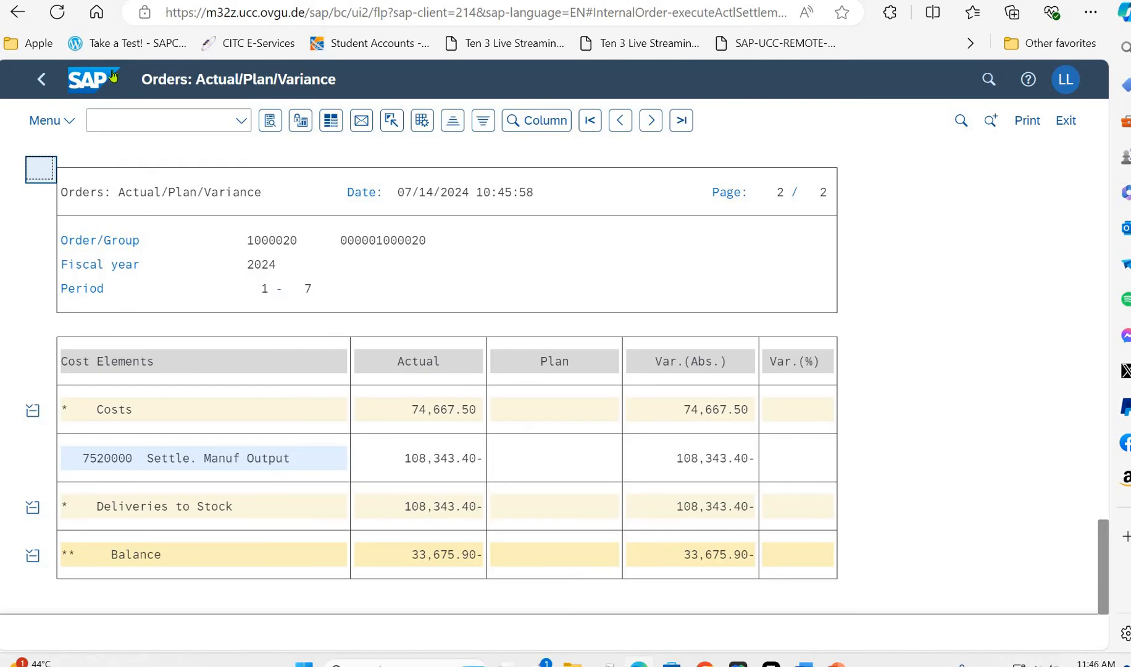
{"action": "left_click", "coordinate": [41, 81]}
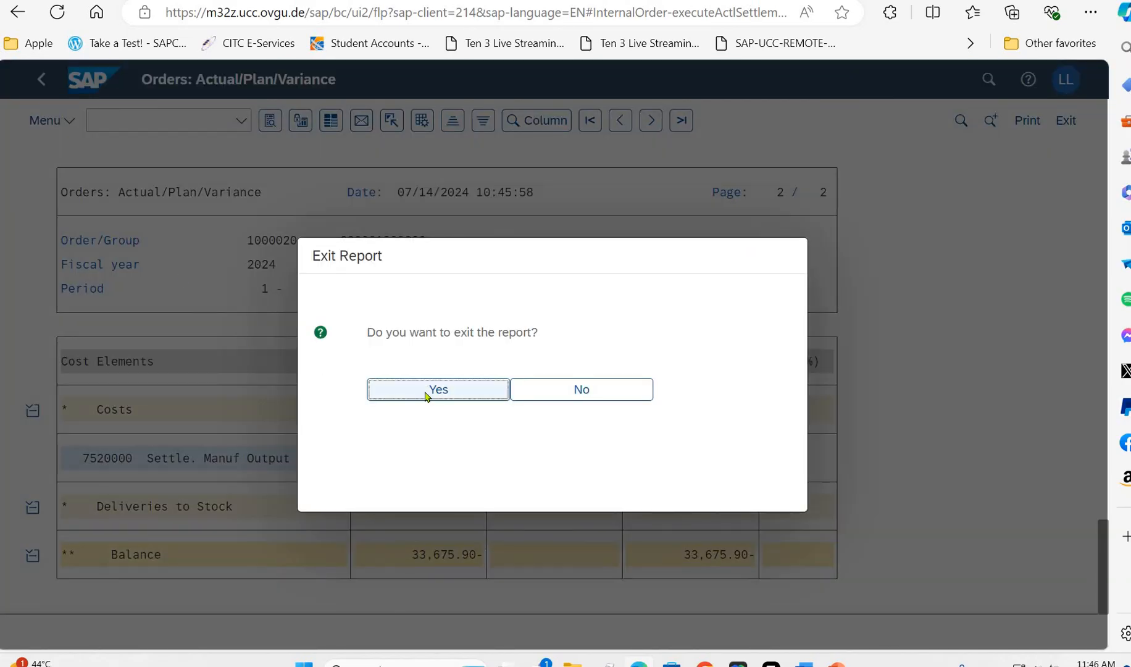
{"action": "left_click", "coordinate": [426, 394]}
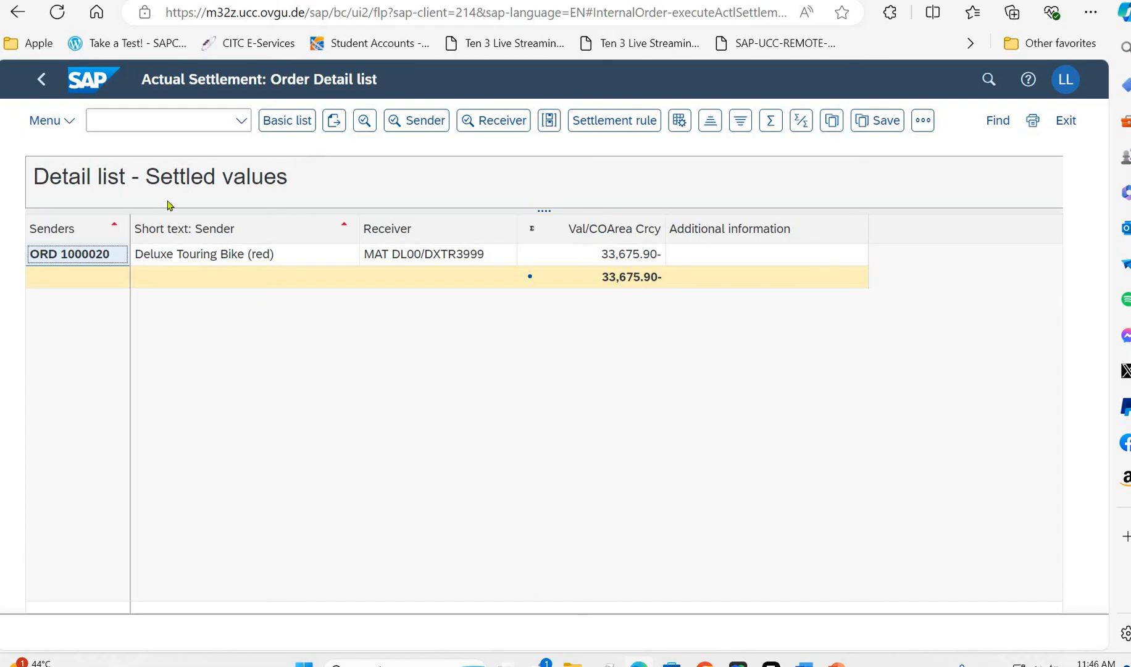
- Return to the settlement parameters, turn off the test run, execute the actual order settlement and open its detail list
{"action": "left_click", "coordinate": [42, 81]}
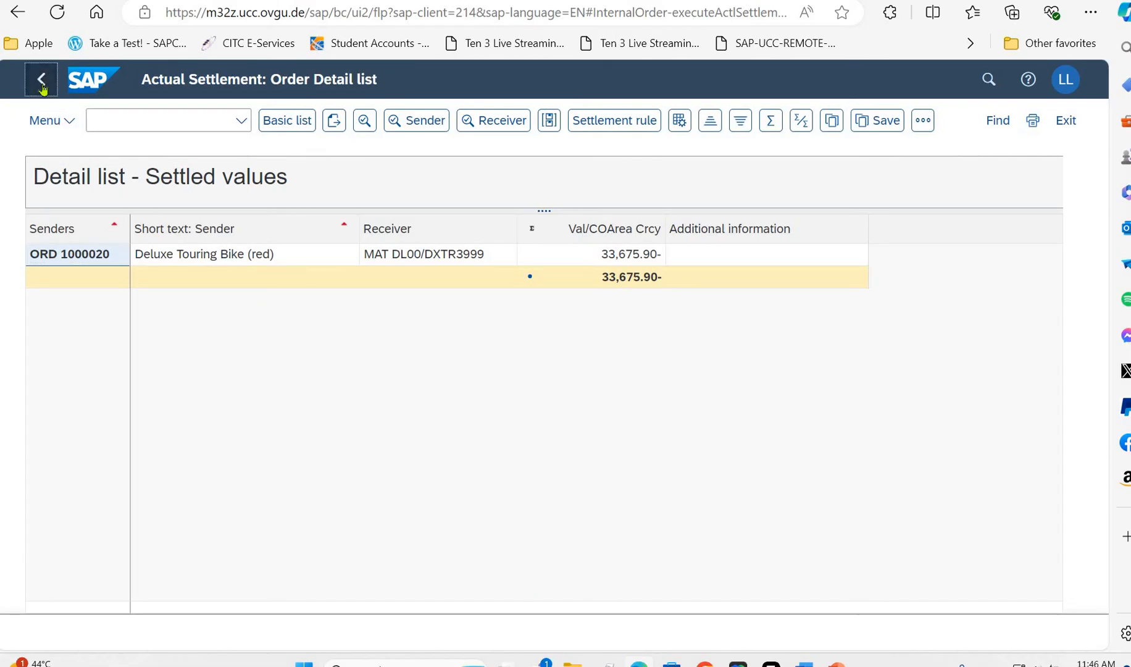
{"action": "left_click", "coordinate": [41, 87]}
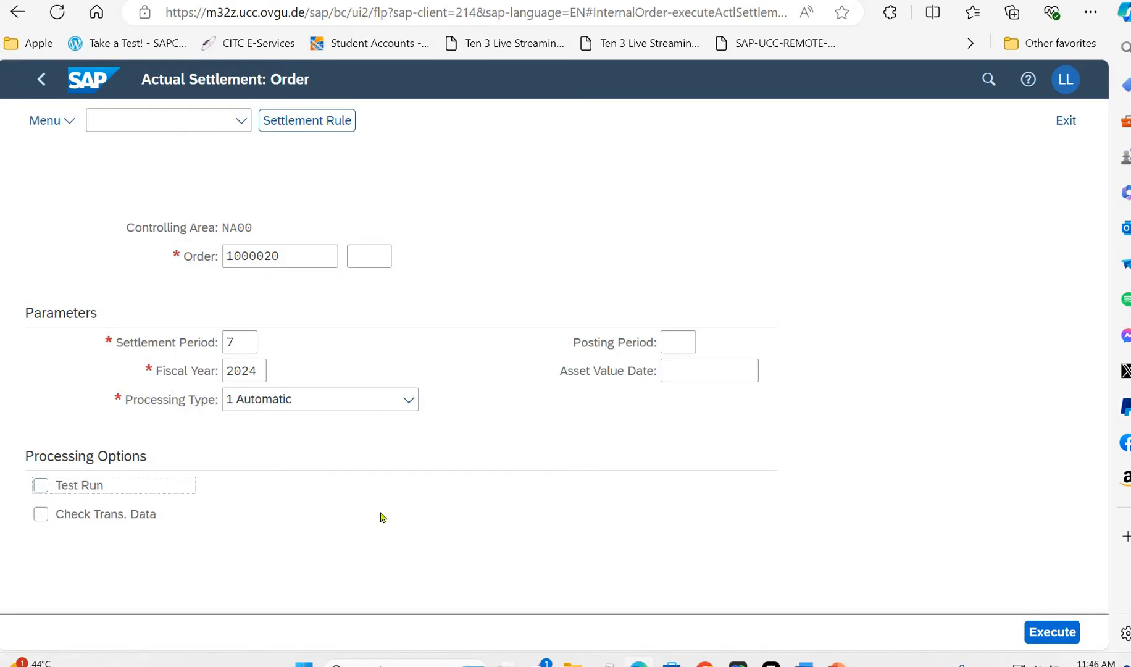
{"action": "left_click", "coordinate": [1049, 632]}
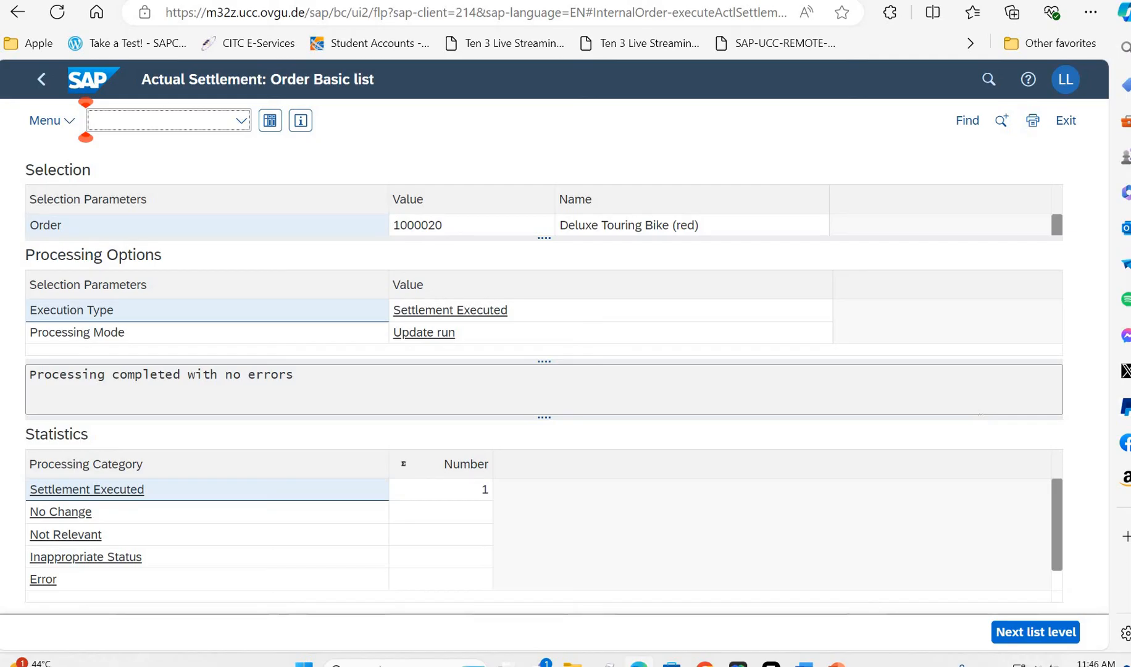
{"action": "left_click", "coordinate": [270, 124]}
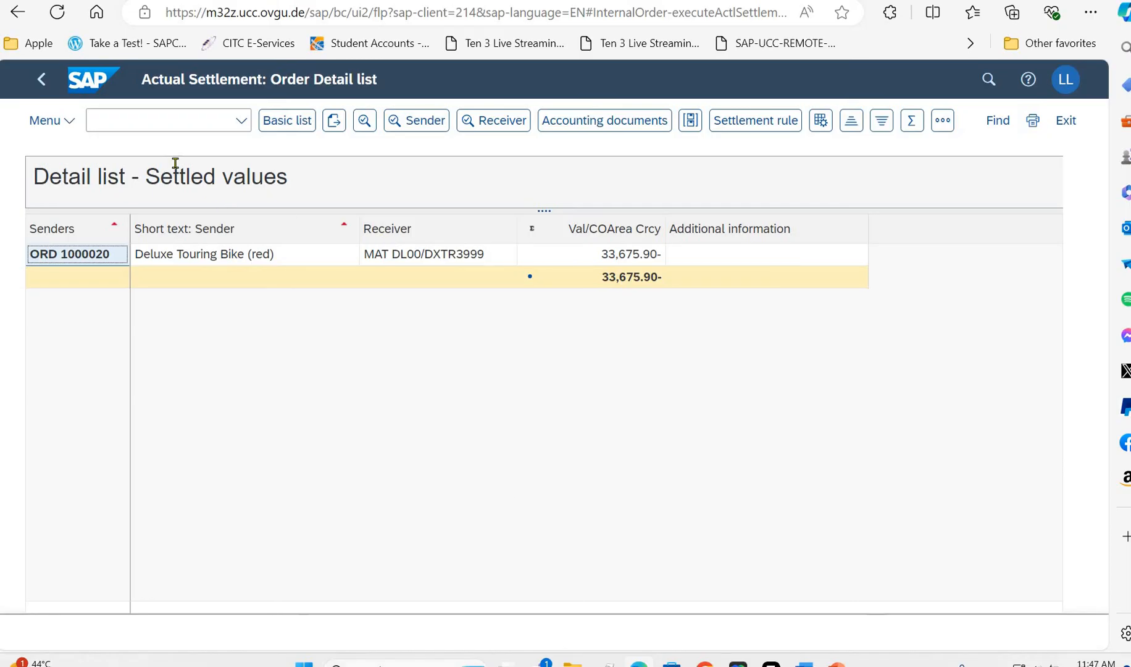
- Review the cost elements in the Orders: Actual/Plan/Variance report for the executed settlement, then exit to the launchpad home page
{"action": "left_click", "coordinate": [67, 122]}
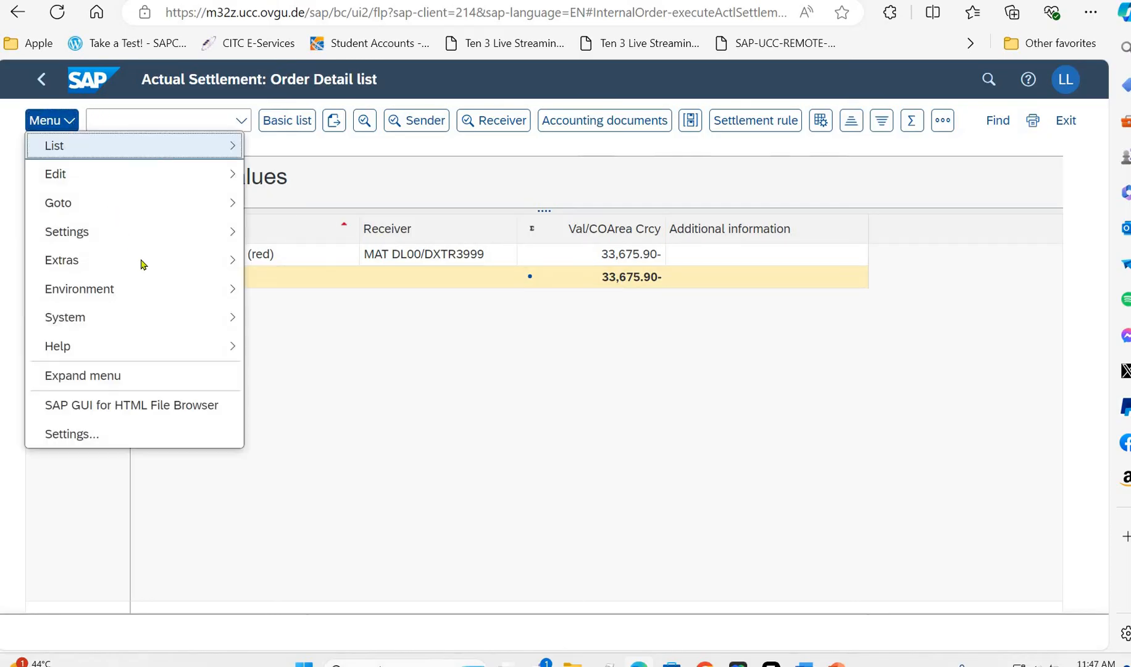
{"action": "mouse_move", "coordinate": [237, 291]}
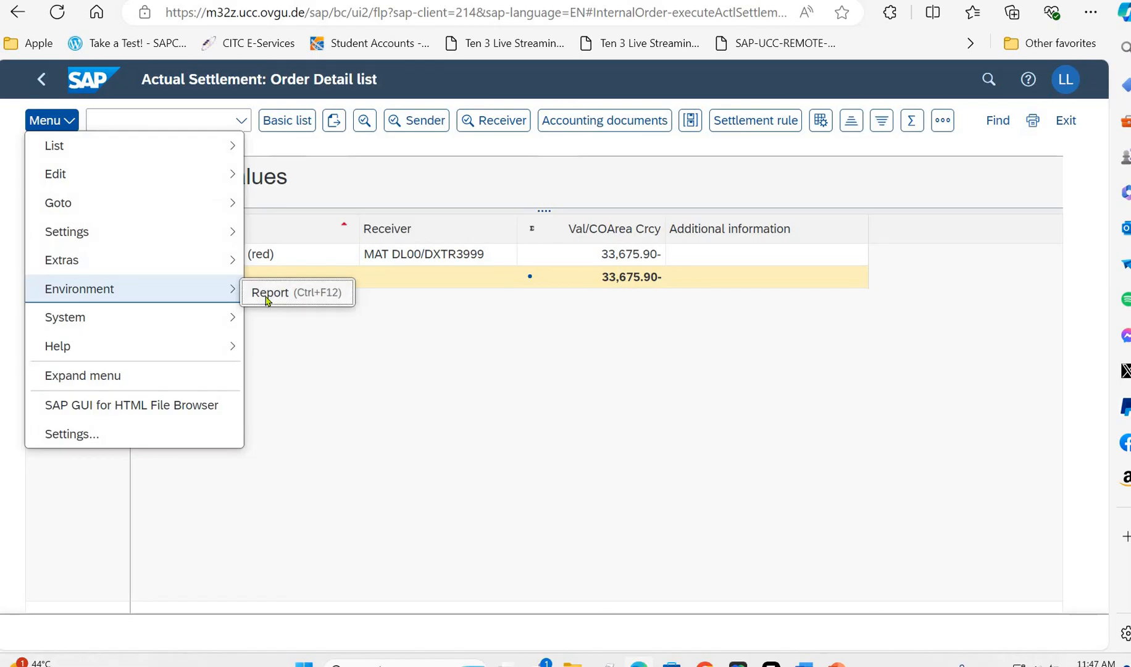
{"action": "left_click", "coordinate": [288, 294]}
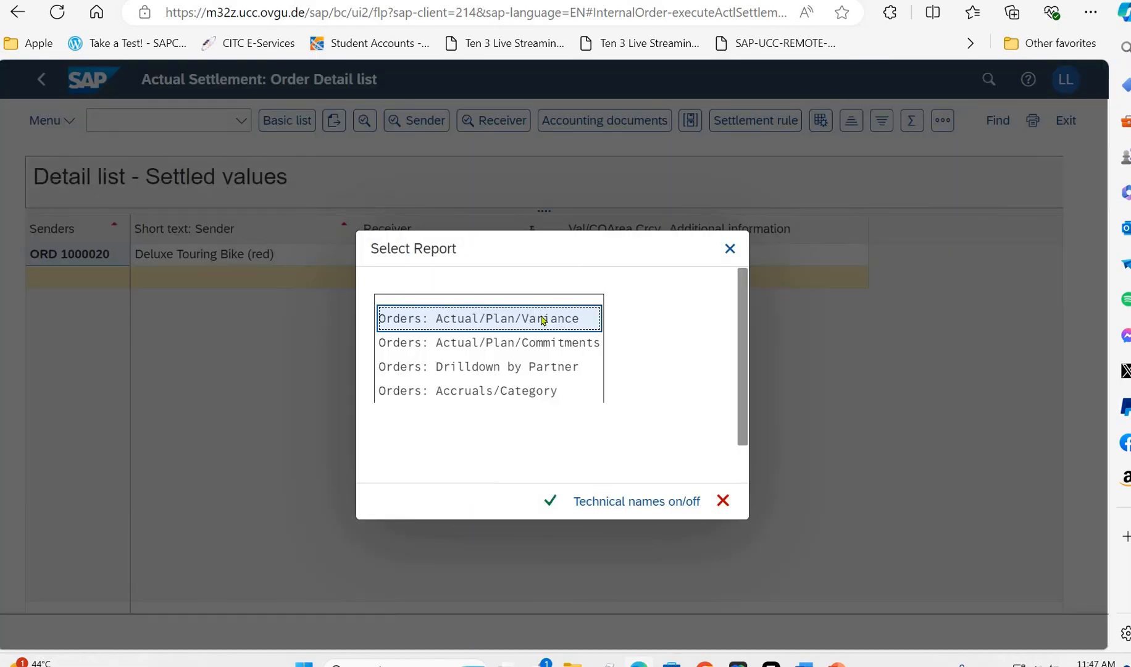
{"action": "key", "text": "Tab"}
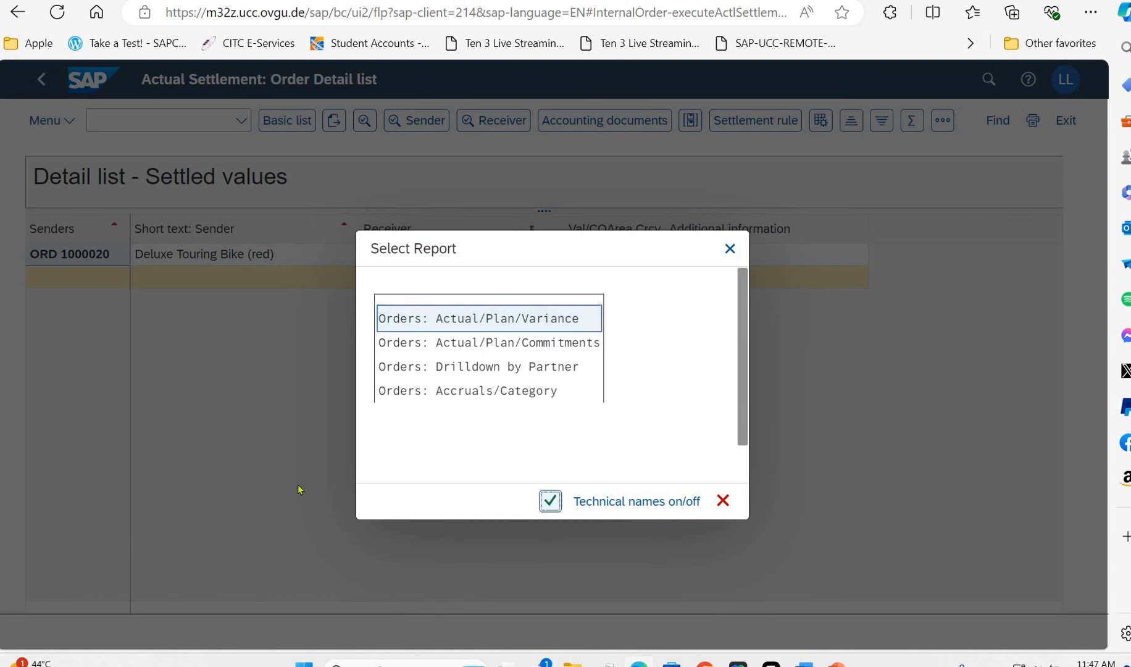
{"action": "key", "text": "Return"}
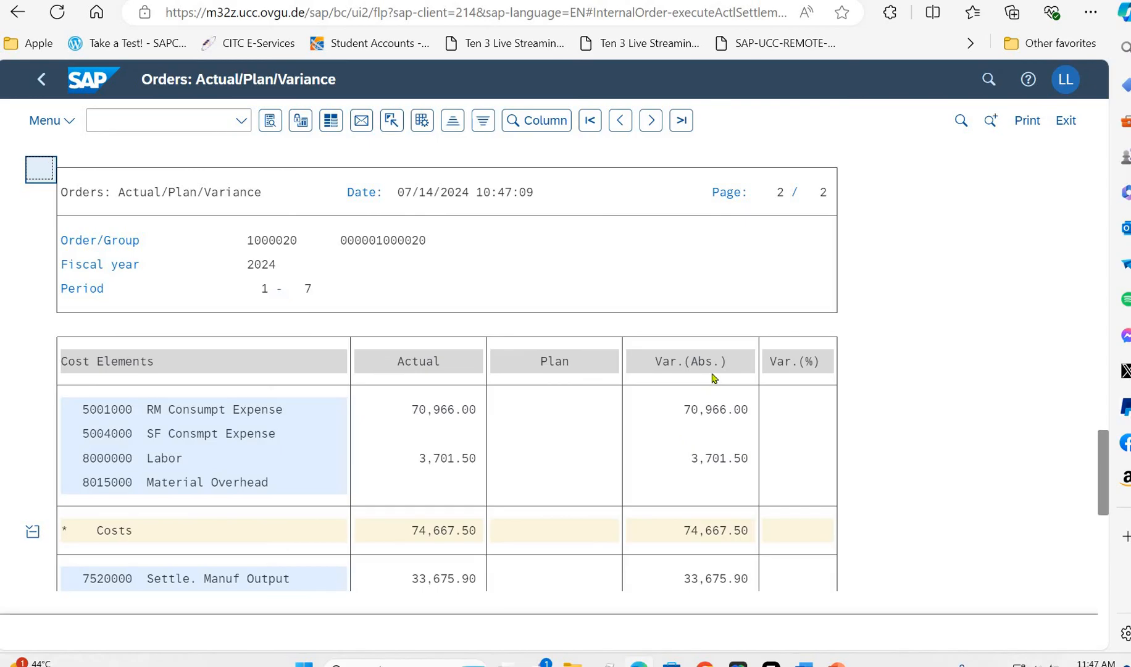
{"action": "scroll", "coordinate": [710, 374], "scroll_direction": "down", "scroll_amount": 5}
{"action": "scroll", "coordinate": [619, 244], "scroll_direction": "up", "scroll_amount": 5}
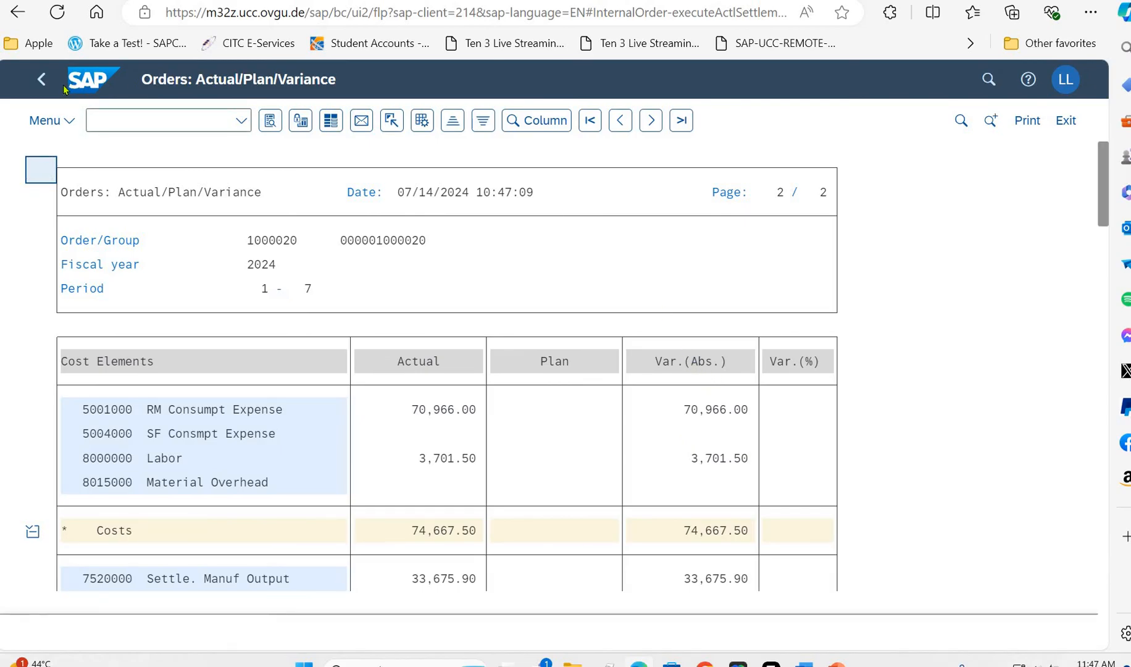
{"action": "left_click", "coordinate": [42, 80]}
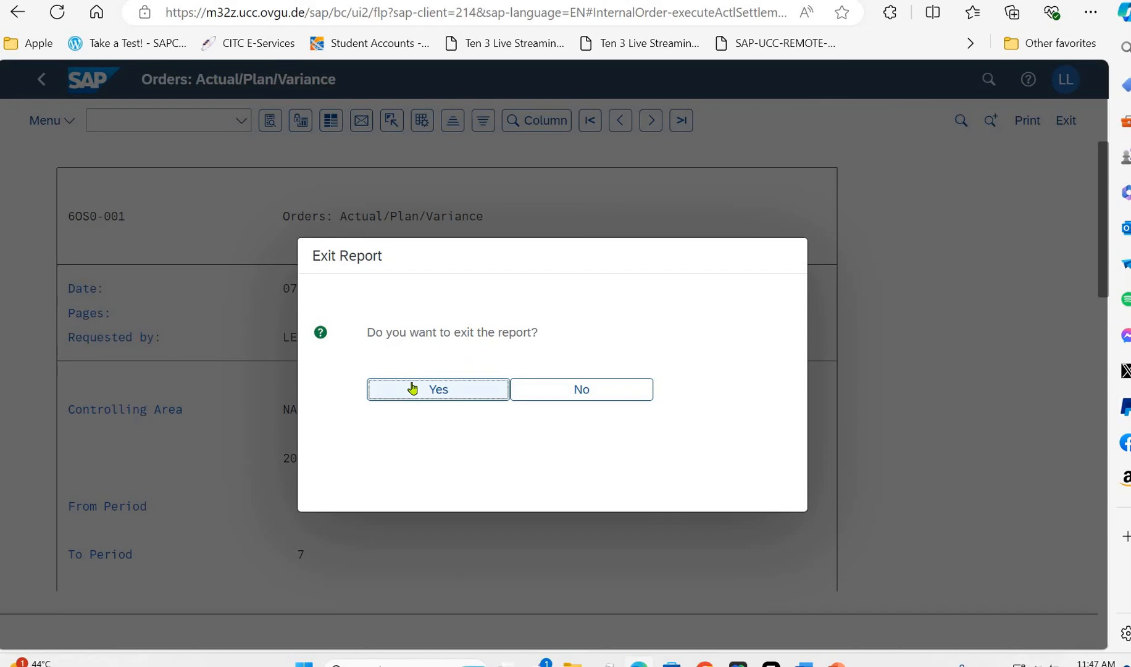
{"action": "left_click", "coordinate": [413, 389]}
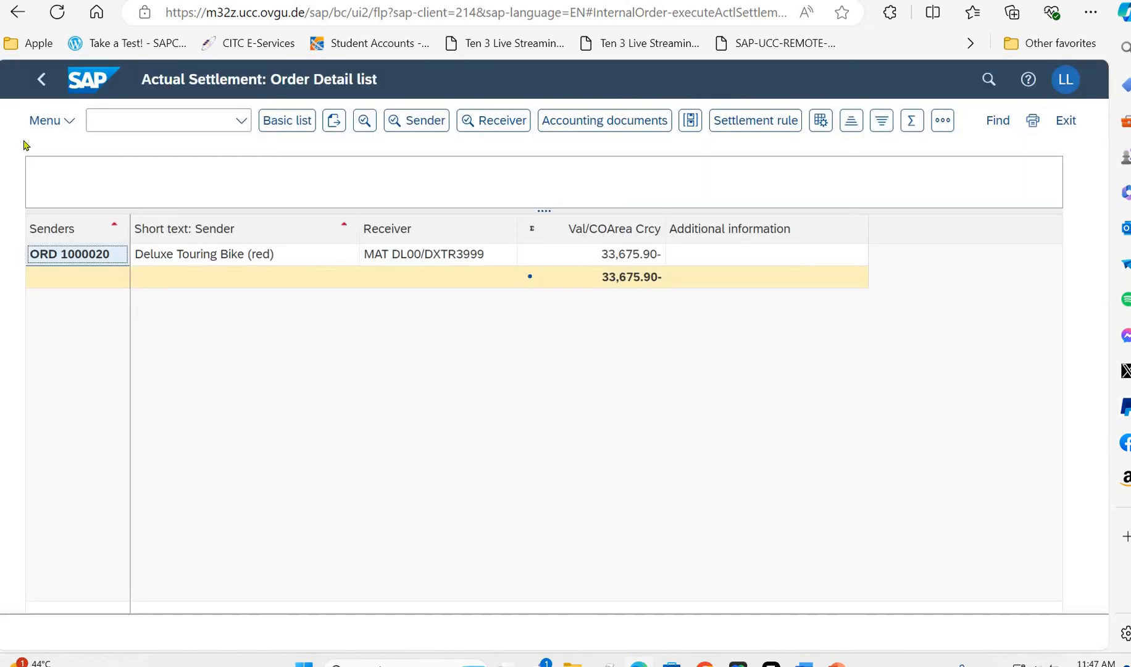
{"action": "left_click", "coordinate": [79, 81]}
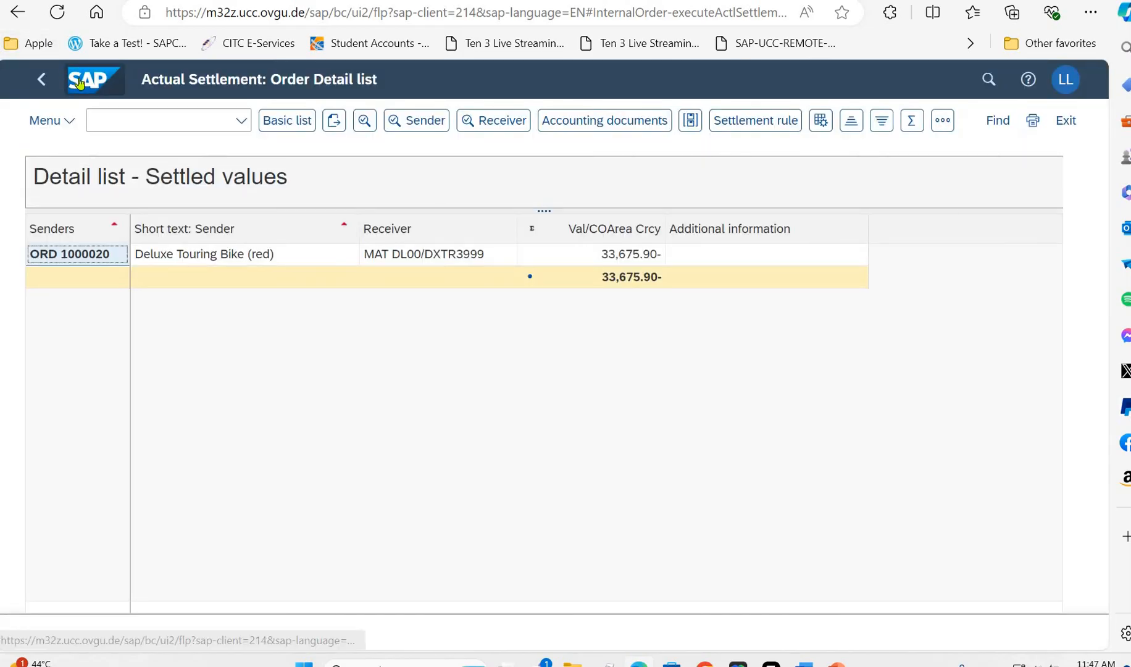